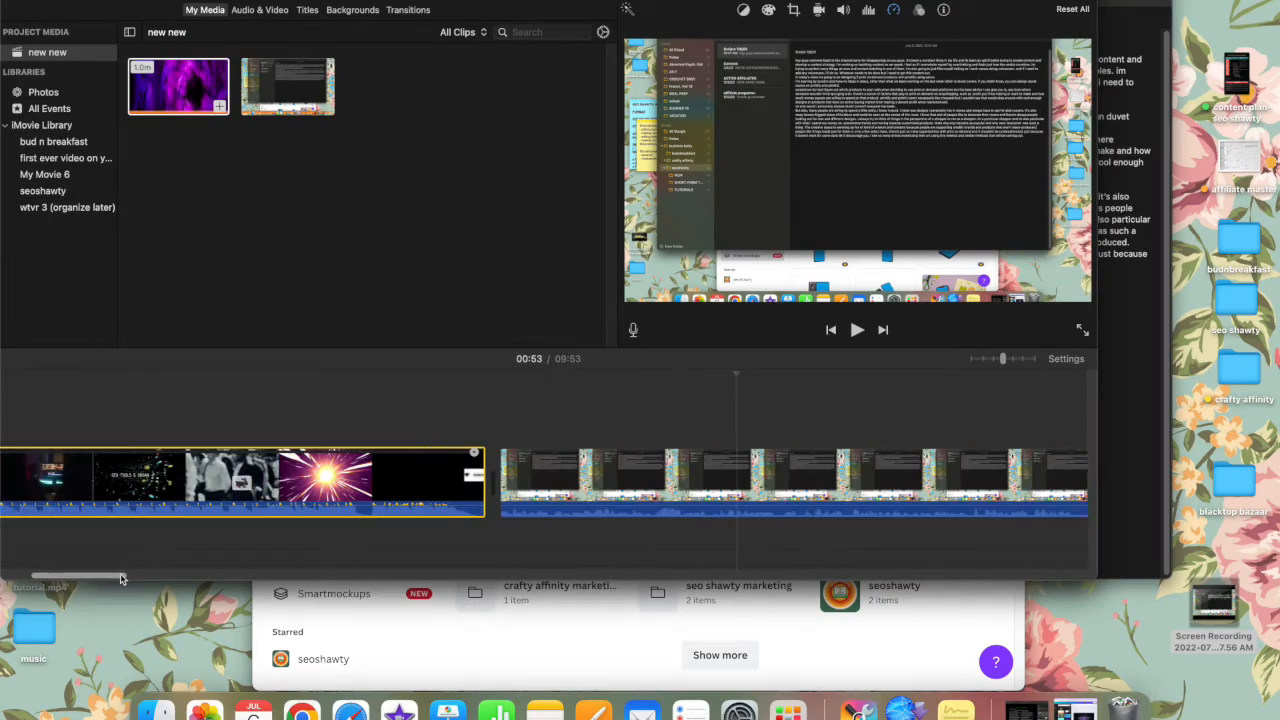
# Capture a screenshot of the preview frame at the start of the screen recording clip in the timeline
pyautogui.moveTo(121, 578)
pyautogui.mouseDown()
pyautogui.moveTo(94, 578)
pyautogui.moveTo(136, 570)
pyautogui.mouseUp()
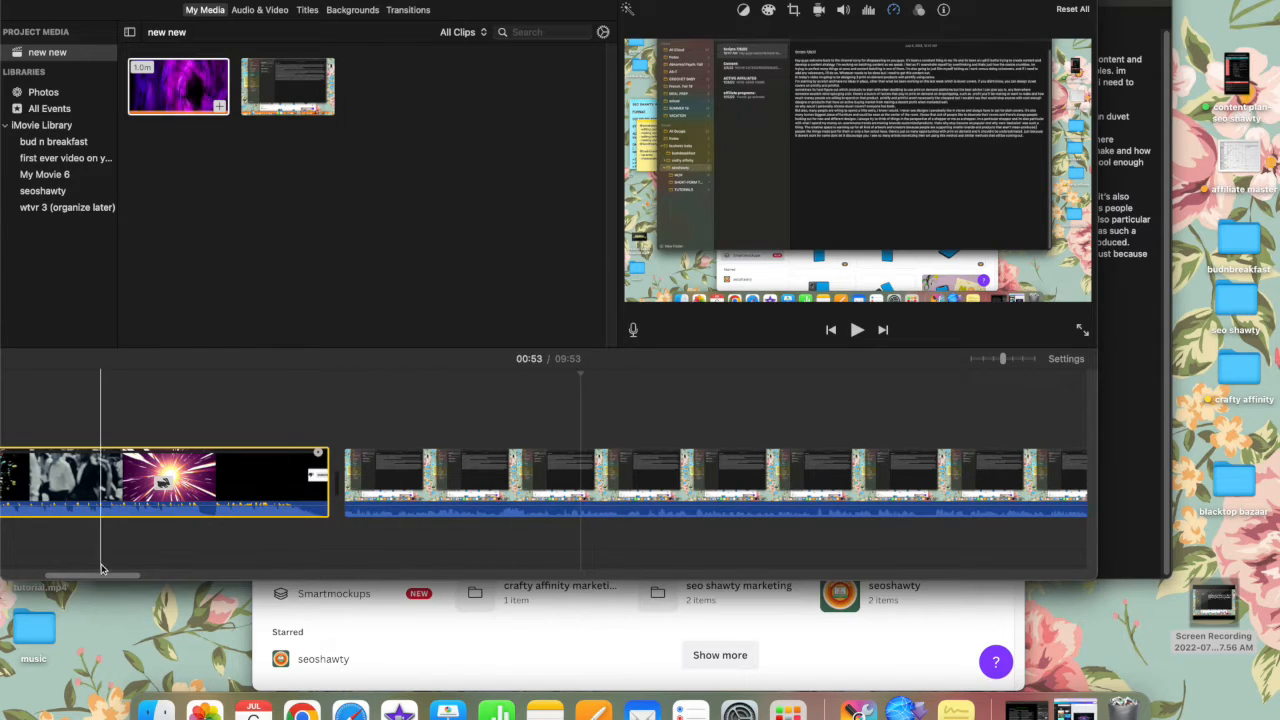
pyautogui.moveTo(100, 569); pyautogui.dragTo(130, 574)
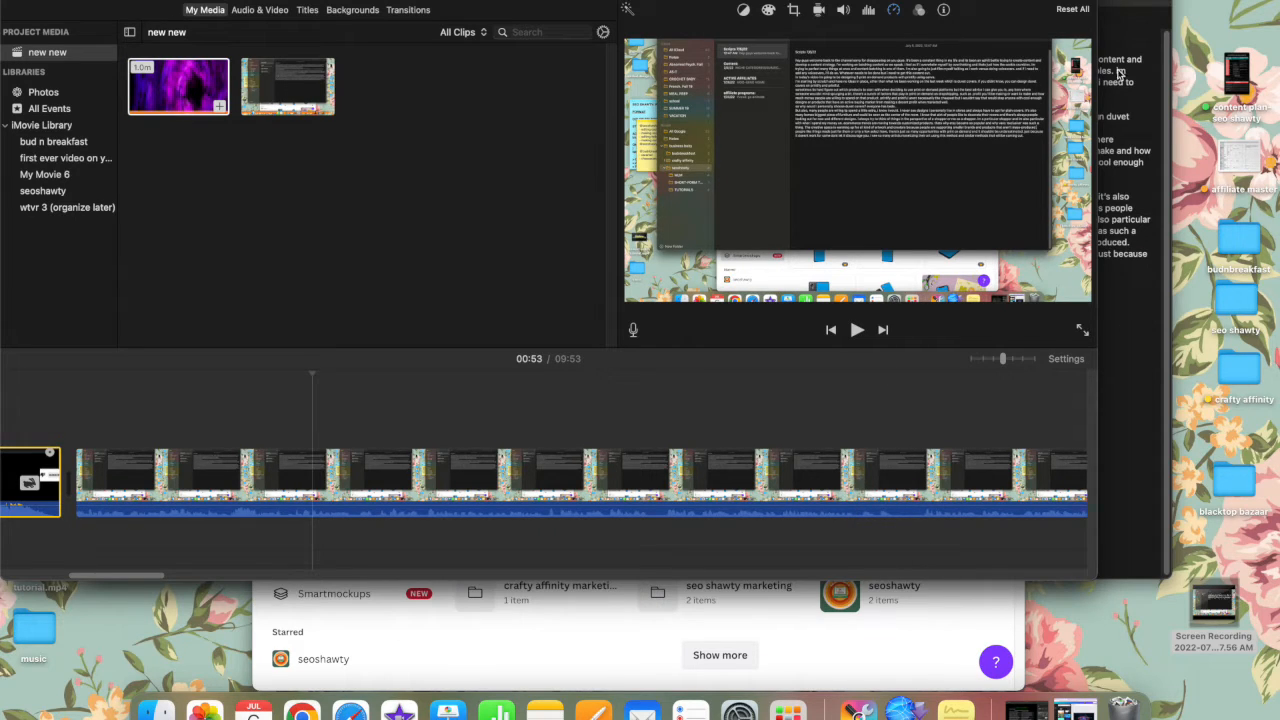
pyautogui.click(563, 676)
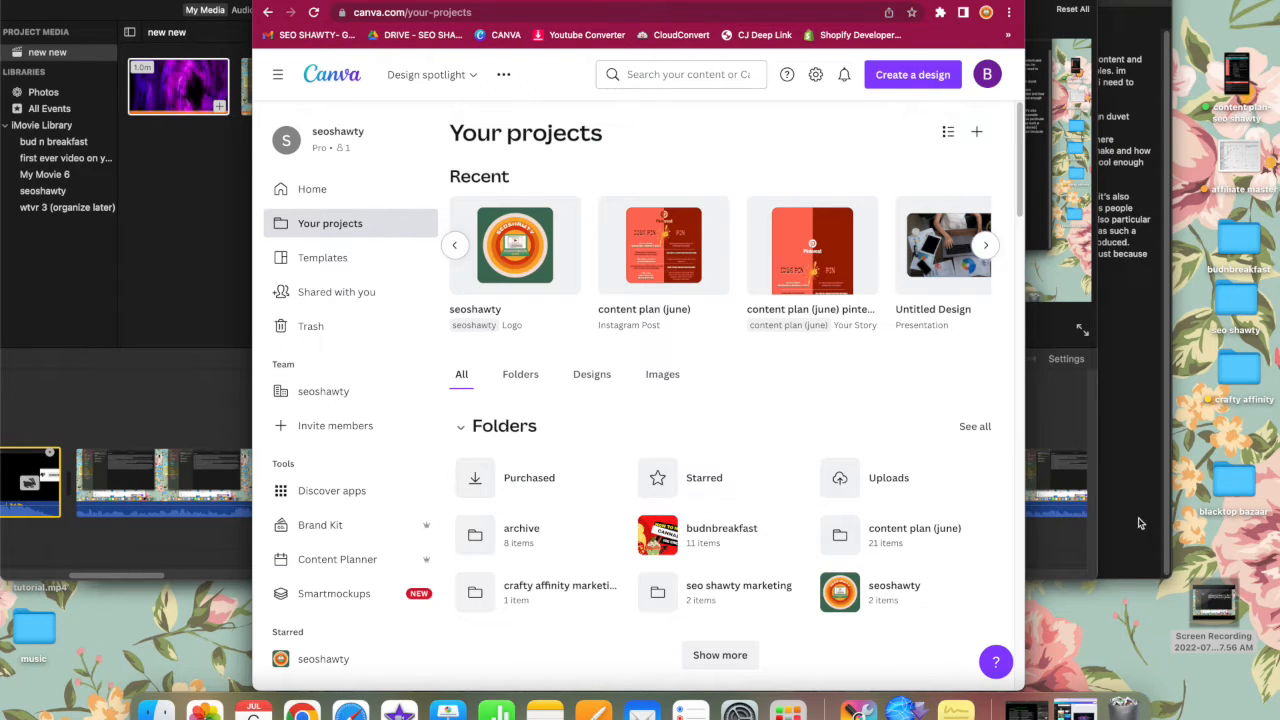
pyautogui.click(1067, 413)
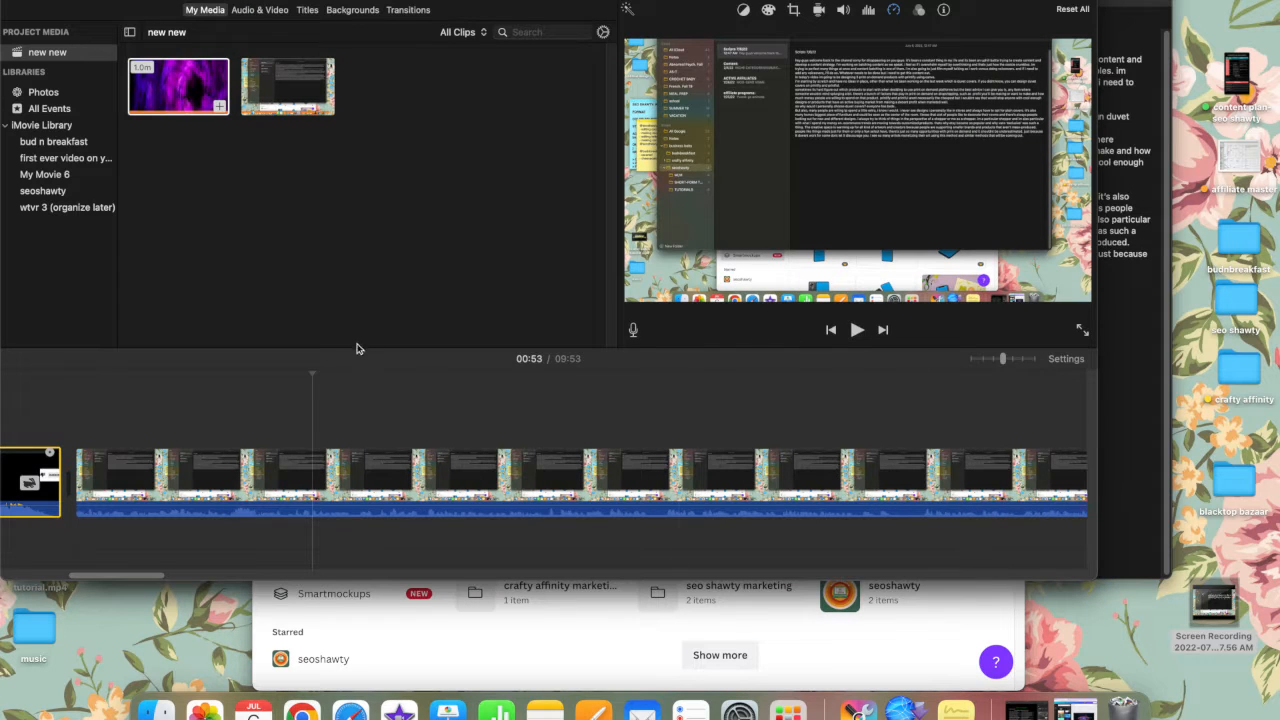
pyautogui.click(73, 425)
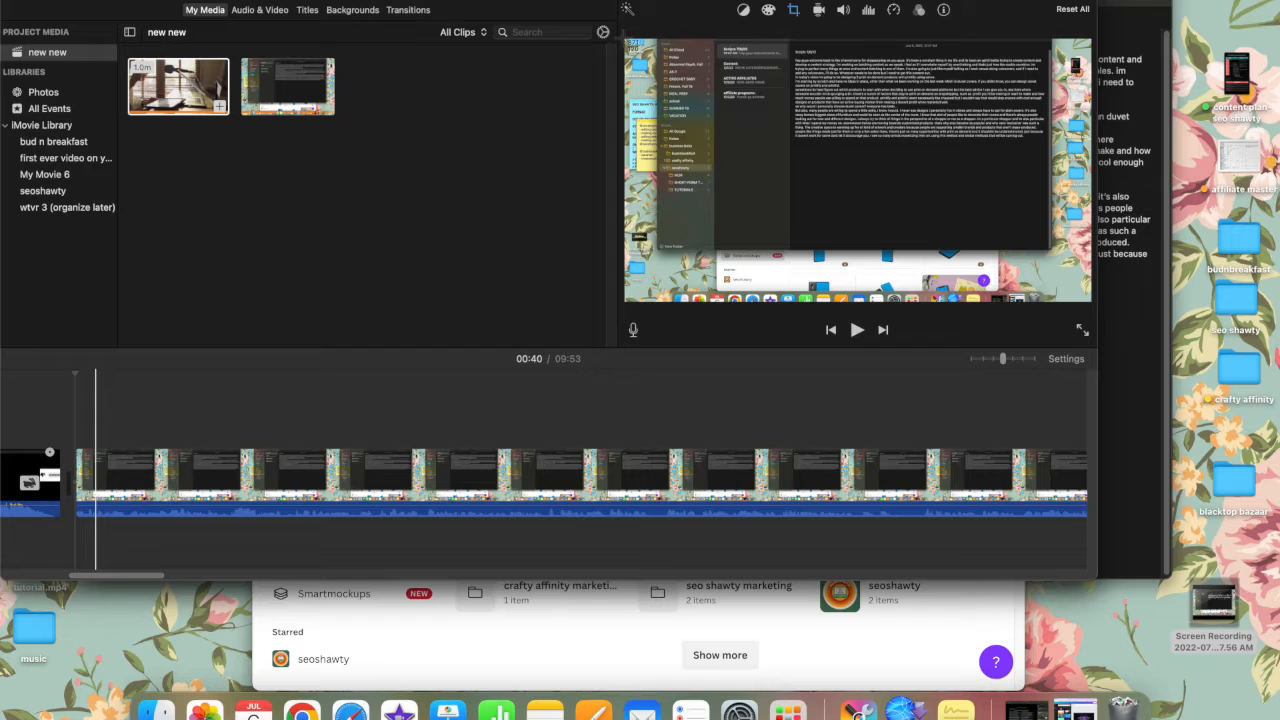
pyautogui.moveTo(627, 38); pyautogui.dragTo(1092, 302)
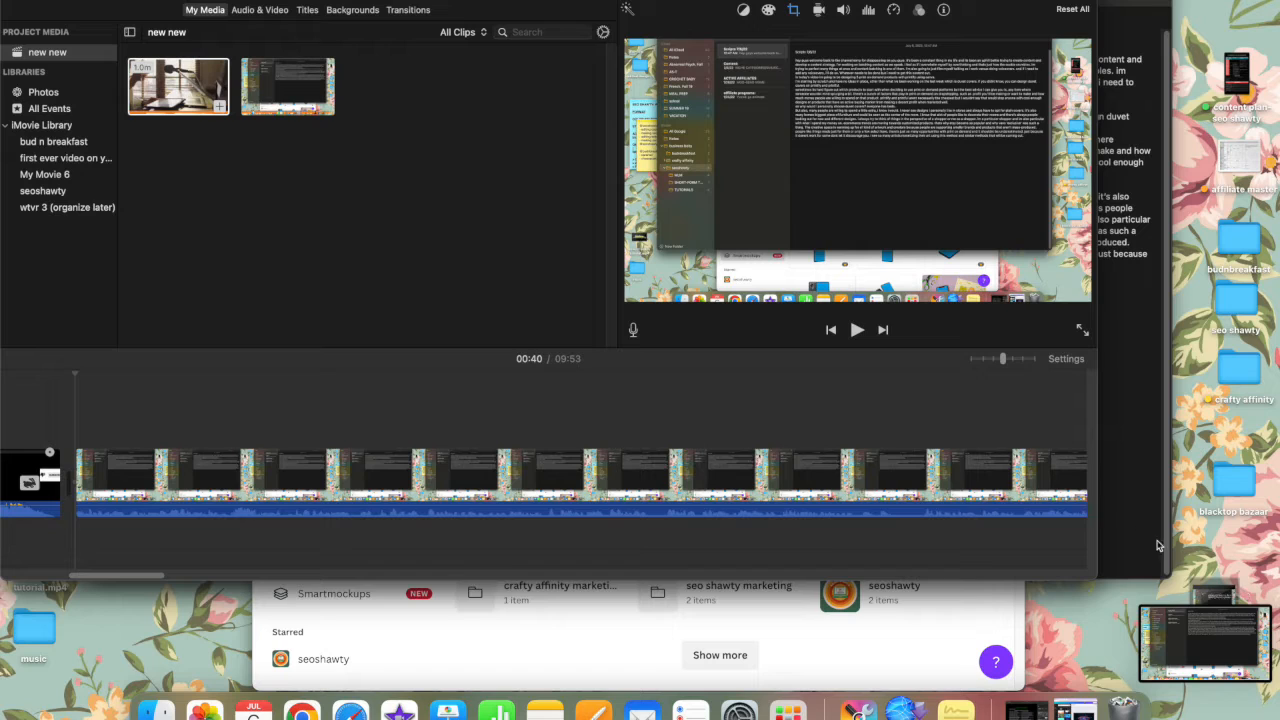
# Overlay the captured screenshot above the start of the screen recording clip and look for a suitable adjustment
pyautogui.moveTo(1227, 669); pyautogui.dragTo(112, 412)
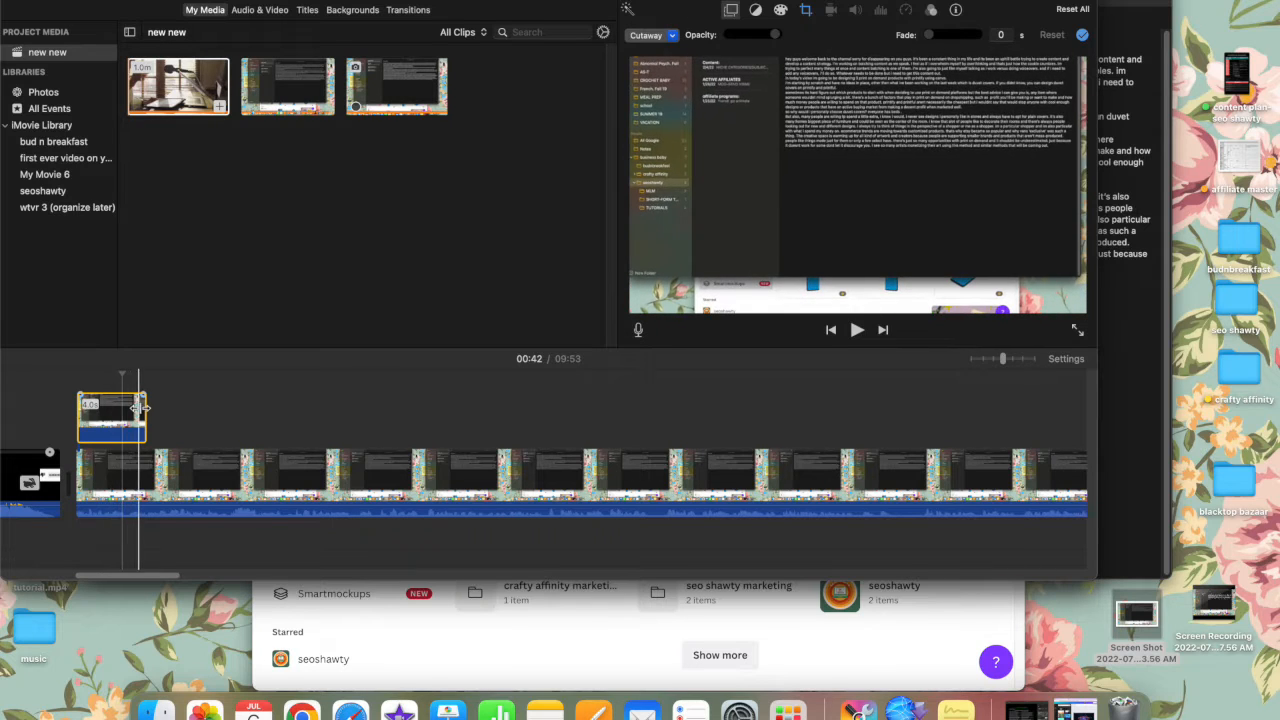
pyautogui.click(757, 10)
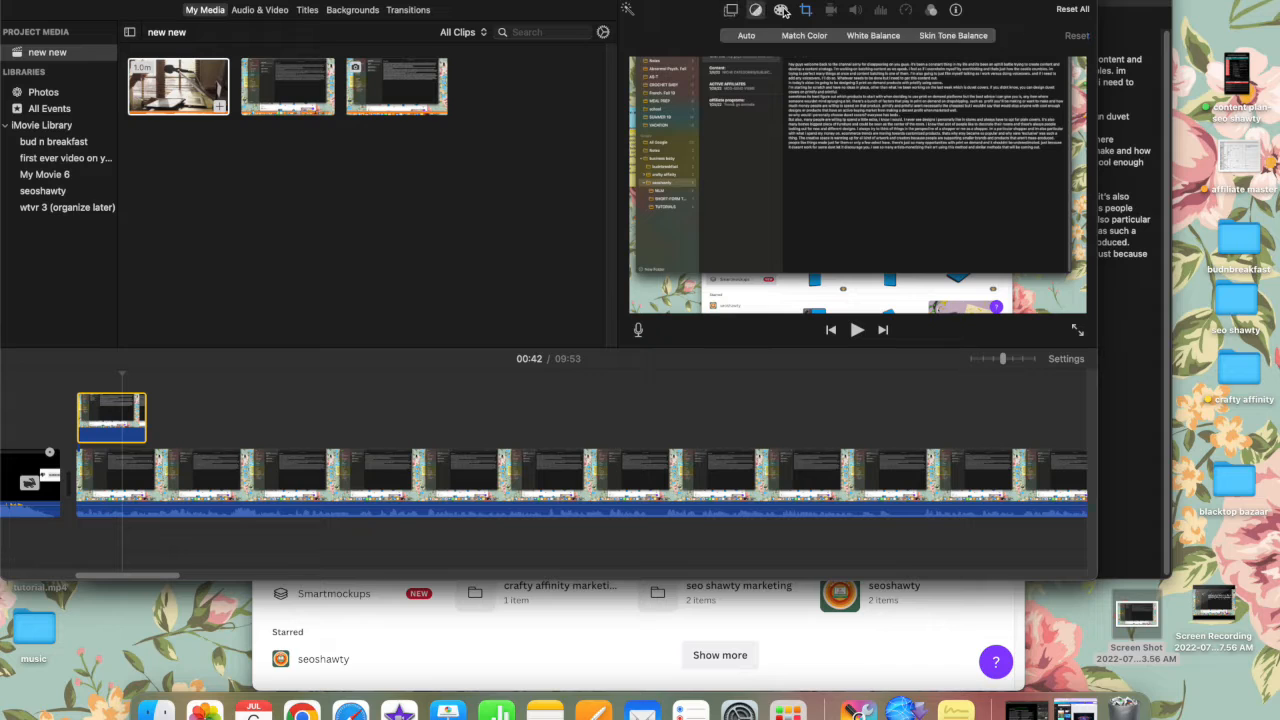
pyautogui.click(782, 10)
pyautogui.click(806, 10)
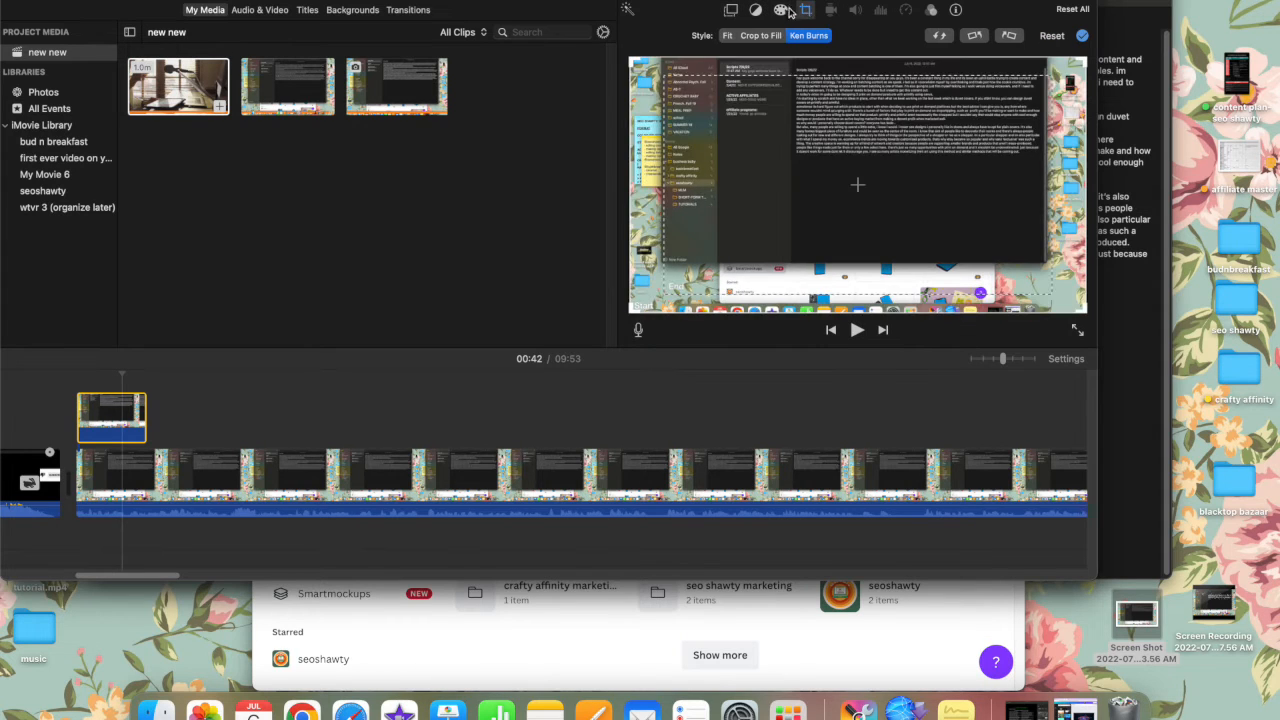
pyautogui.click(731, 11)
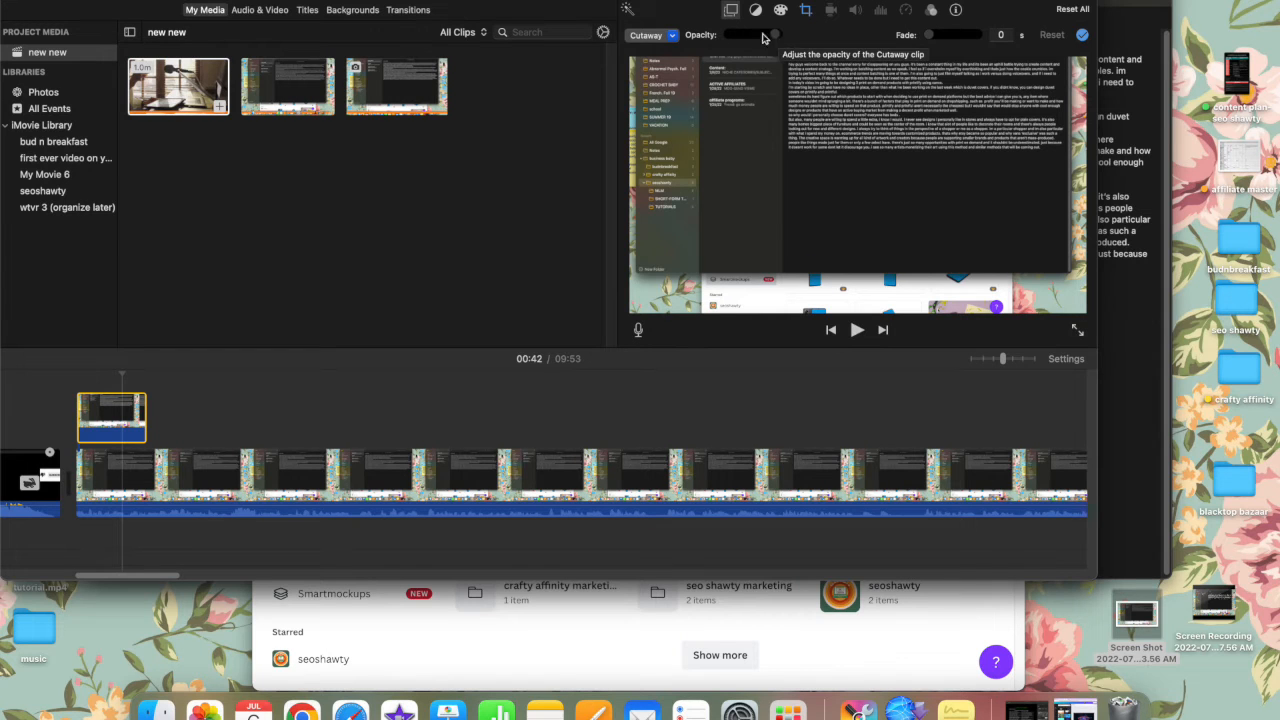
# Set the overlaid screenshot to Picture in Picture and enlarge it to fill the whole frame
pyautogui.click(678, 37)
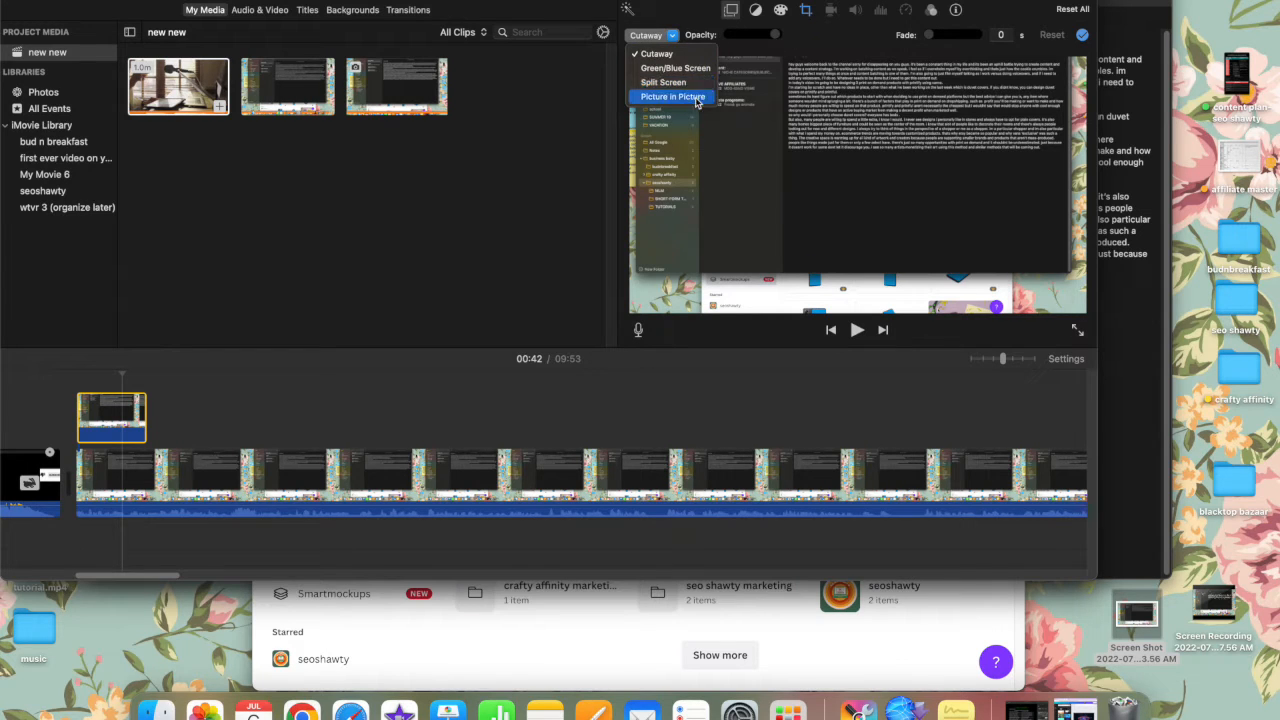
pyautogui.click(697, 100)
pyautogui.moveTo(1000, 103); pyautogui.dragTo(706, 69)
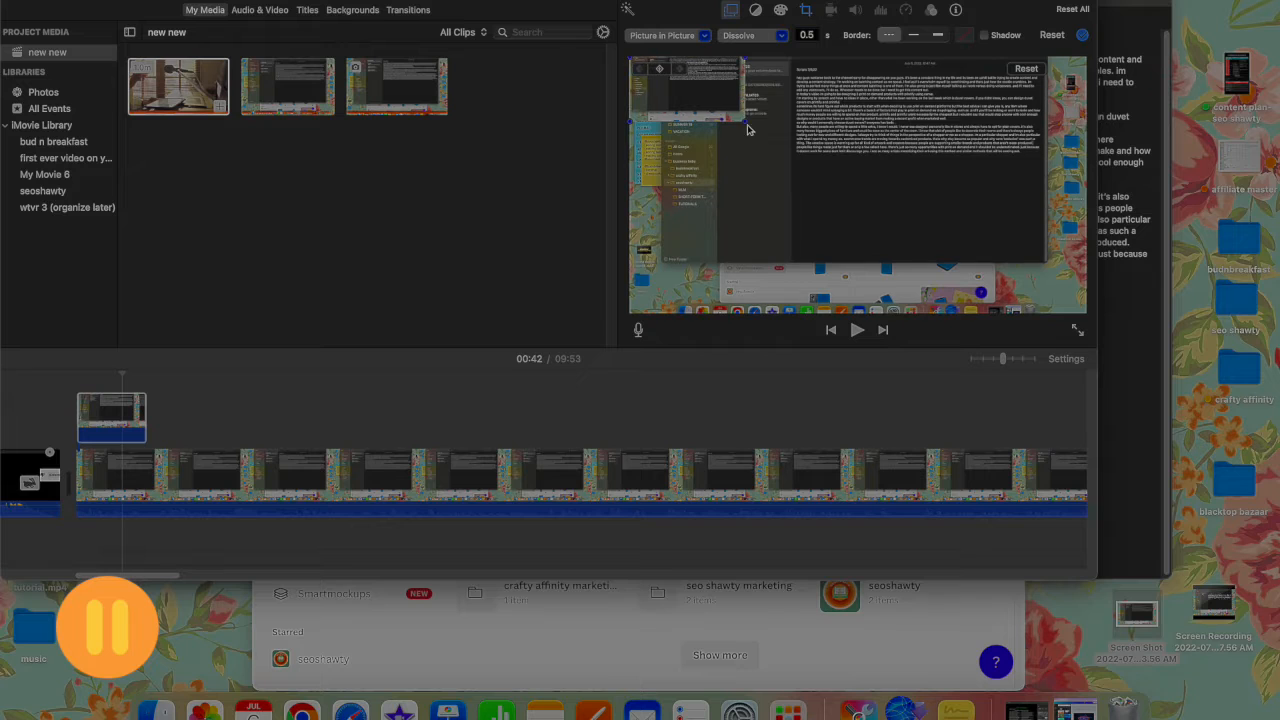
pyautogui.moveTo(745, 121); pyautogui.dragTo(1088, 258)
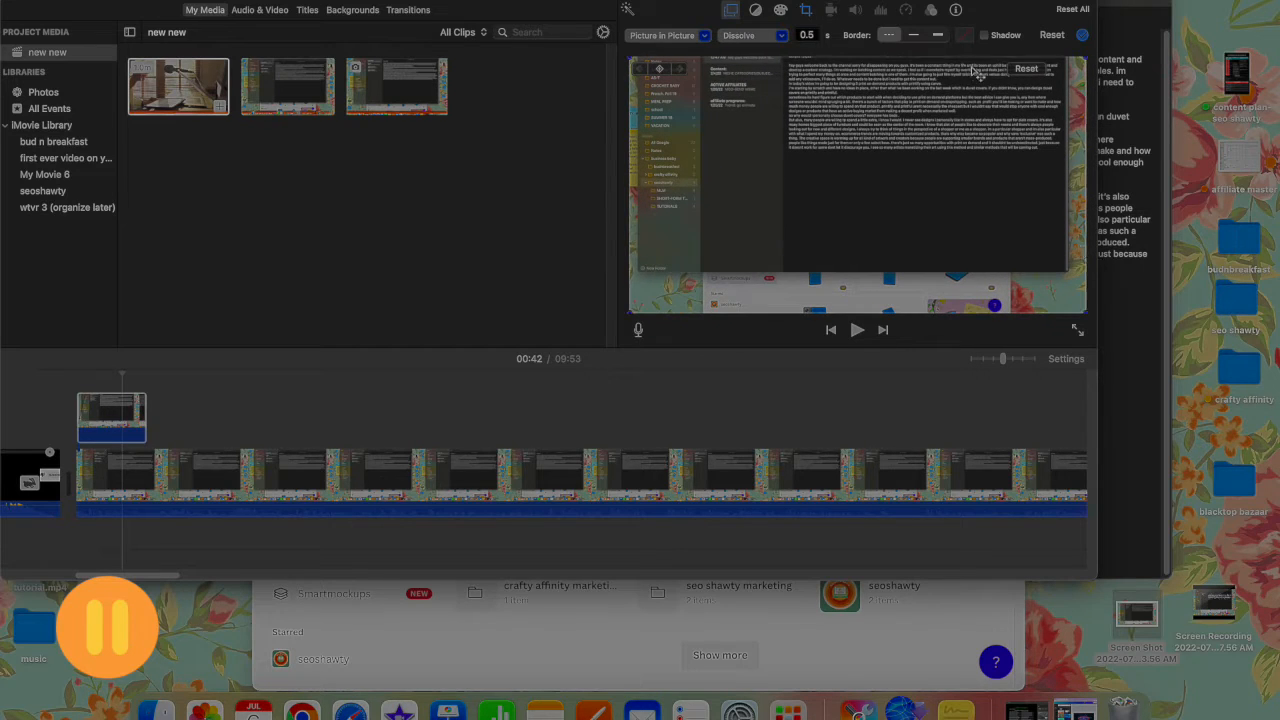
pyautogui.click(777, 37)
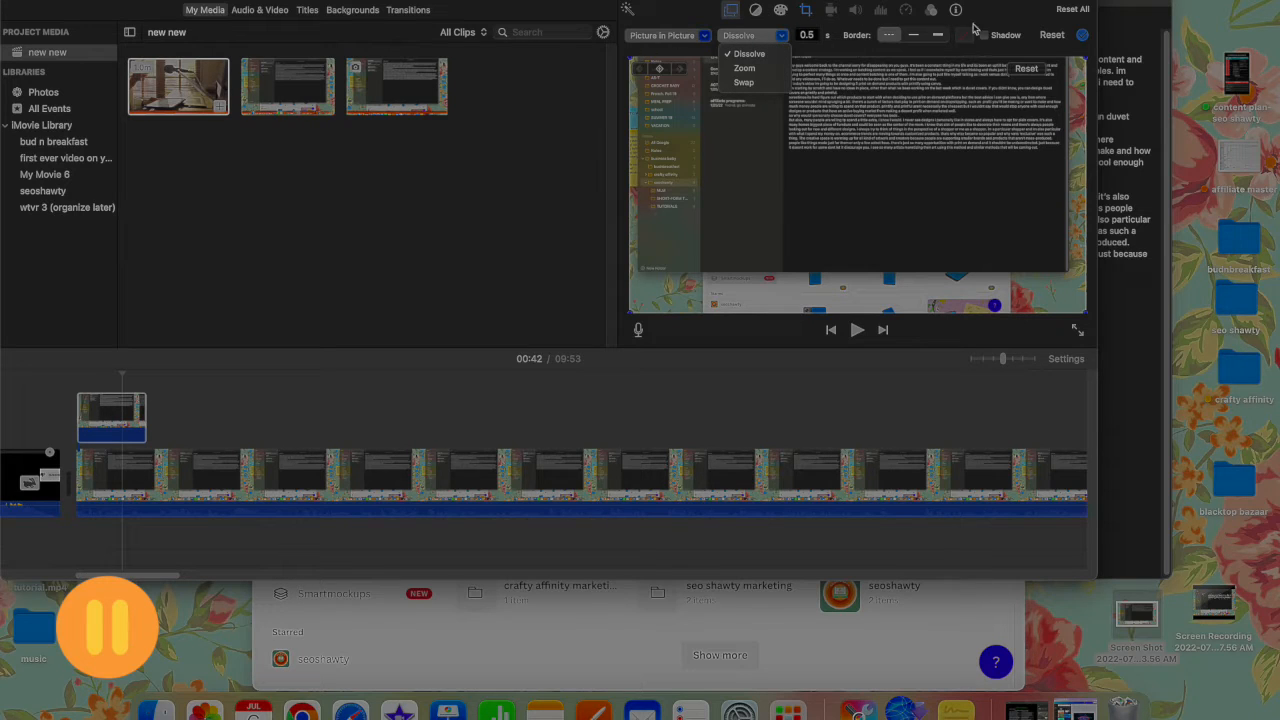
pyautogui.click(756, 12)
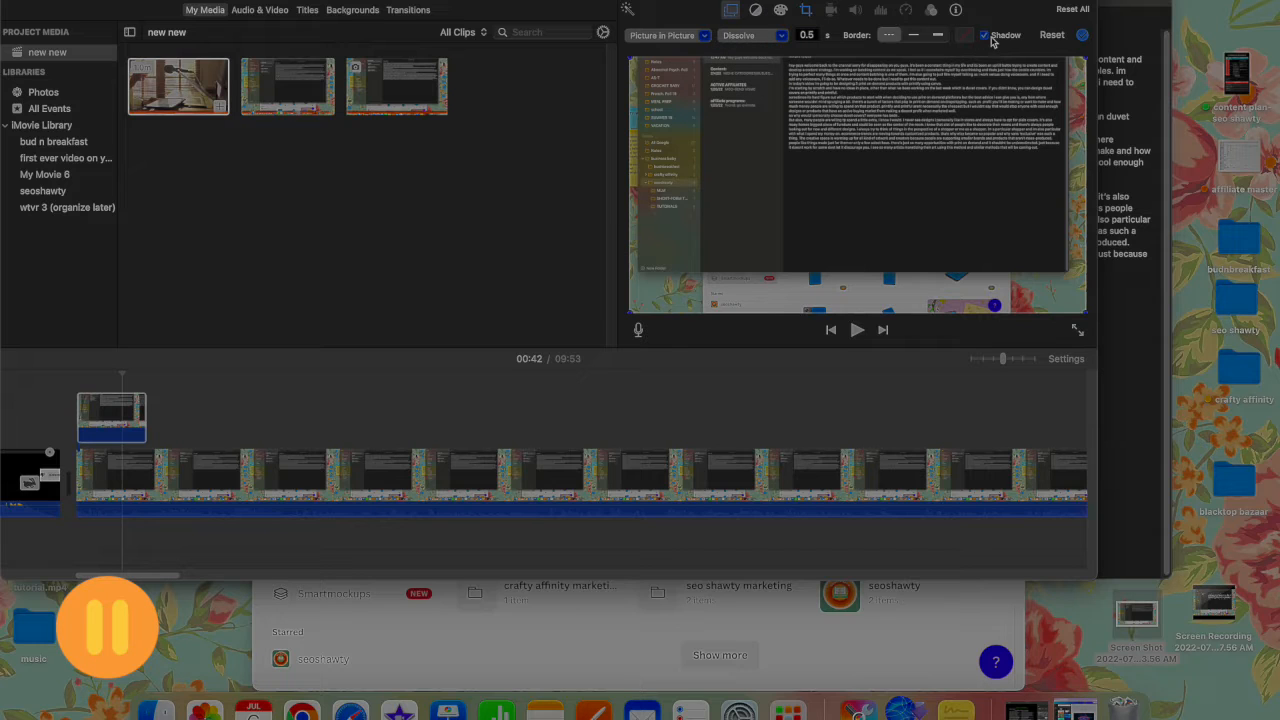
pyautogui.click(986, 36)
pyautogui.click(756, 12)
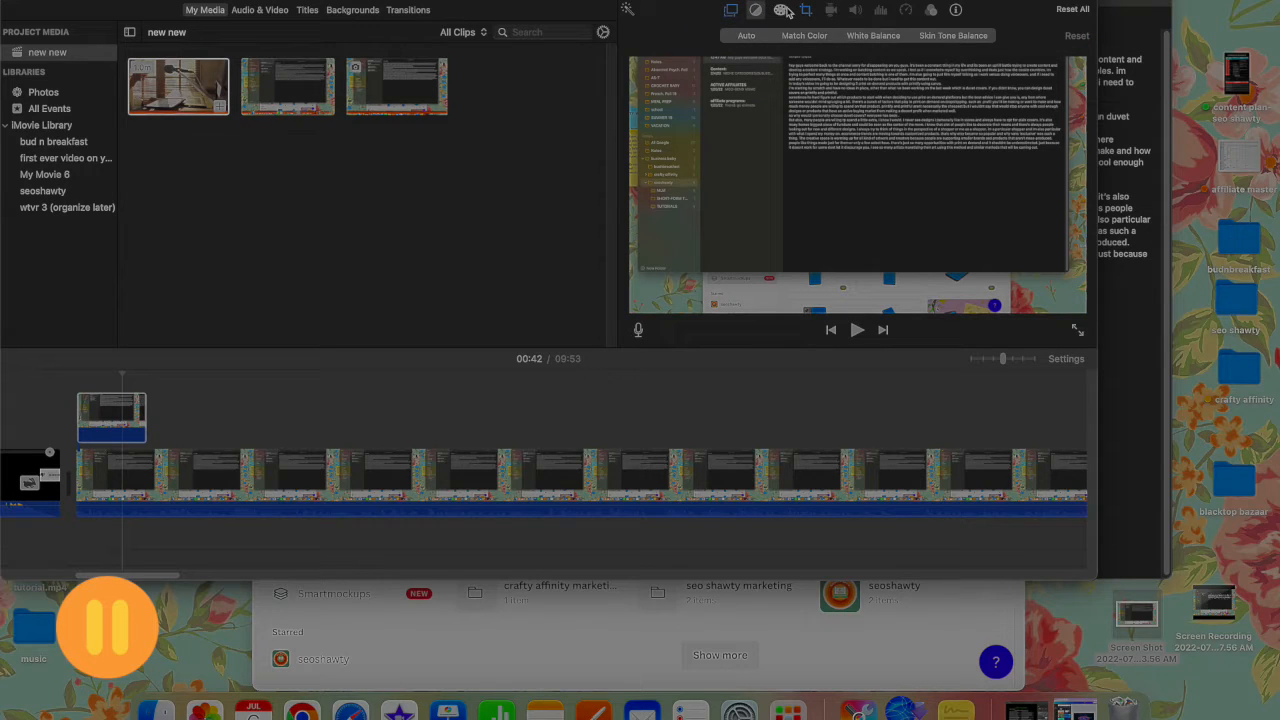
pyautogui.click(784, 11)
pyautogui.click(756, 12)
pyautogui.click(731, 10)
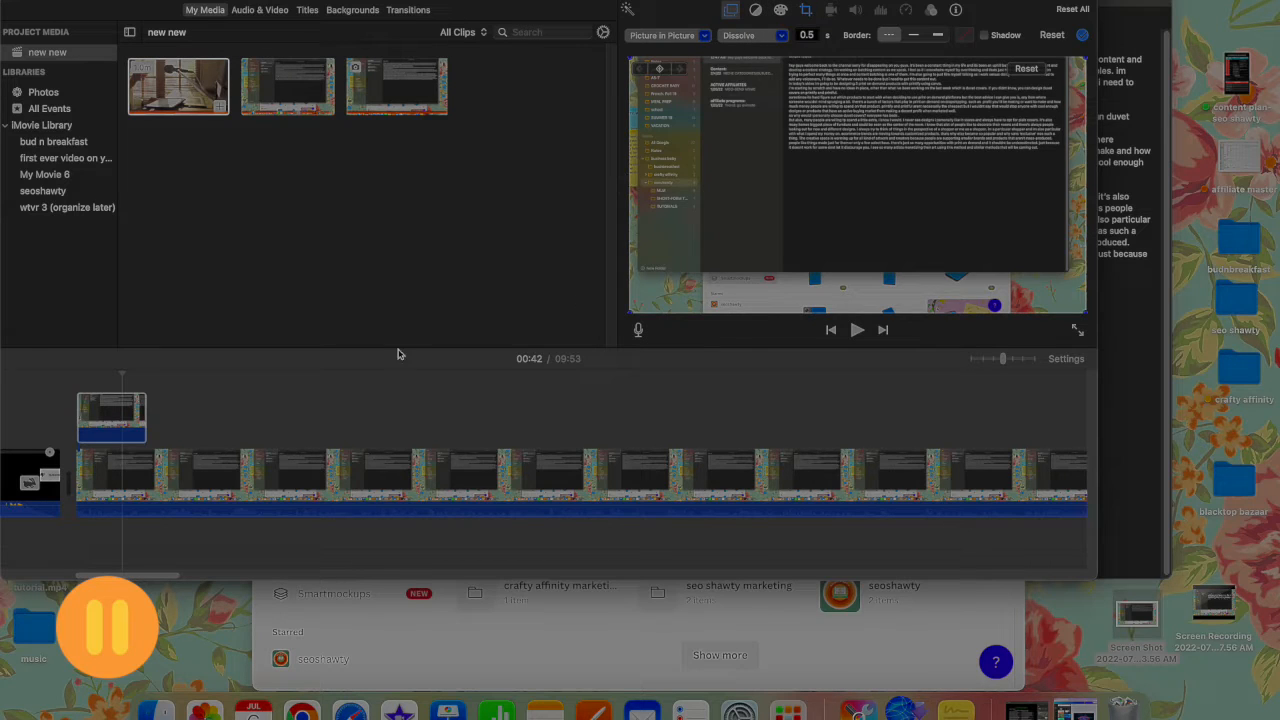
# Delete the overlaid screenshot from the timeline
pyautogui.click(116, 421)
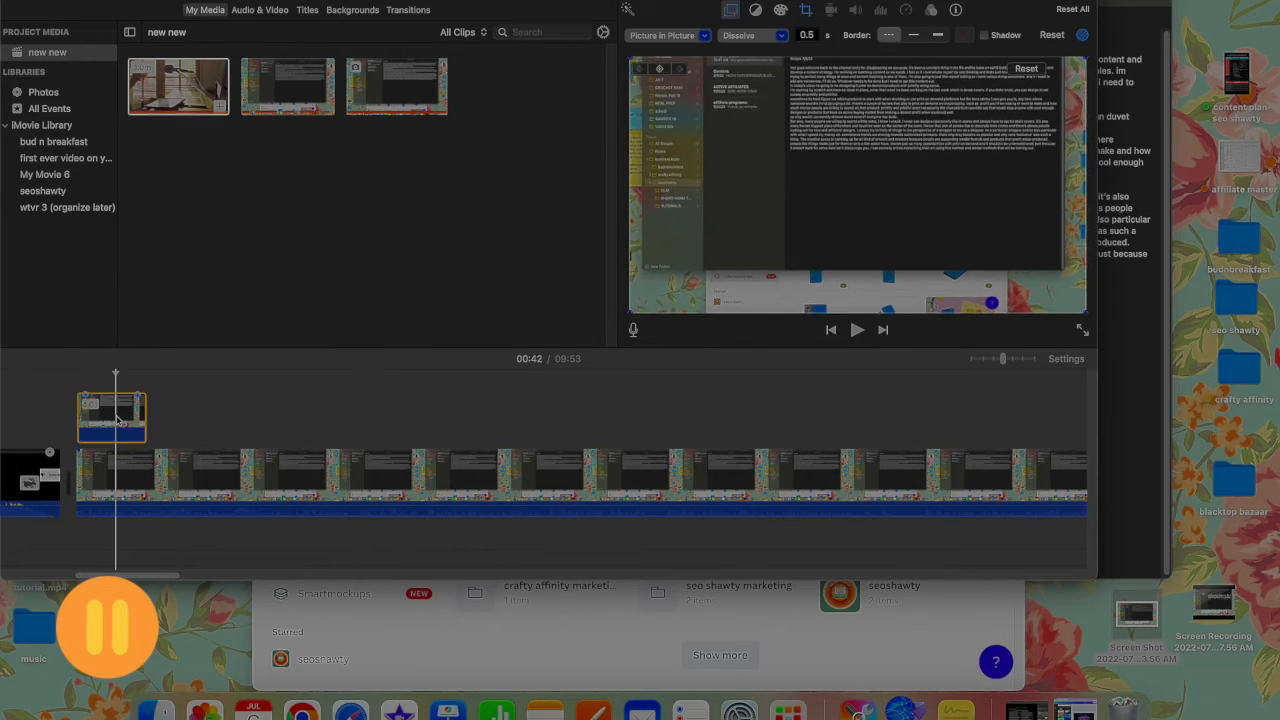
pyautogui.press('Delete')
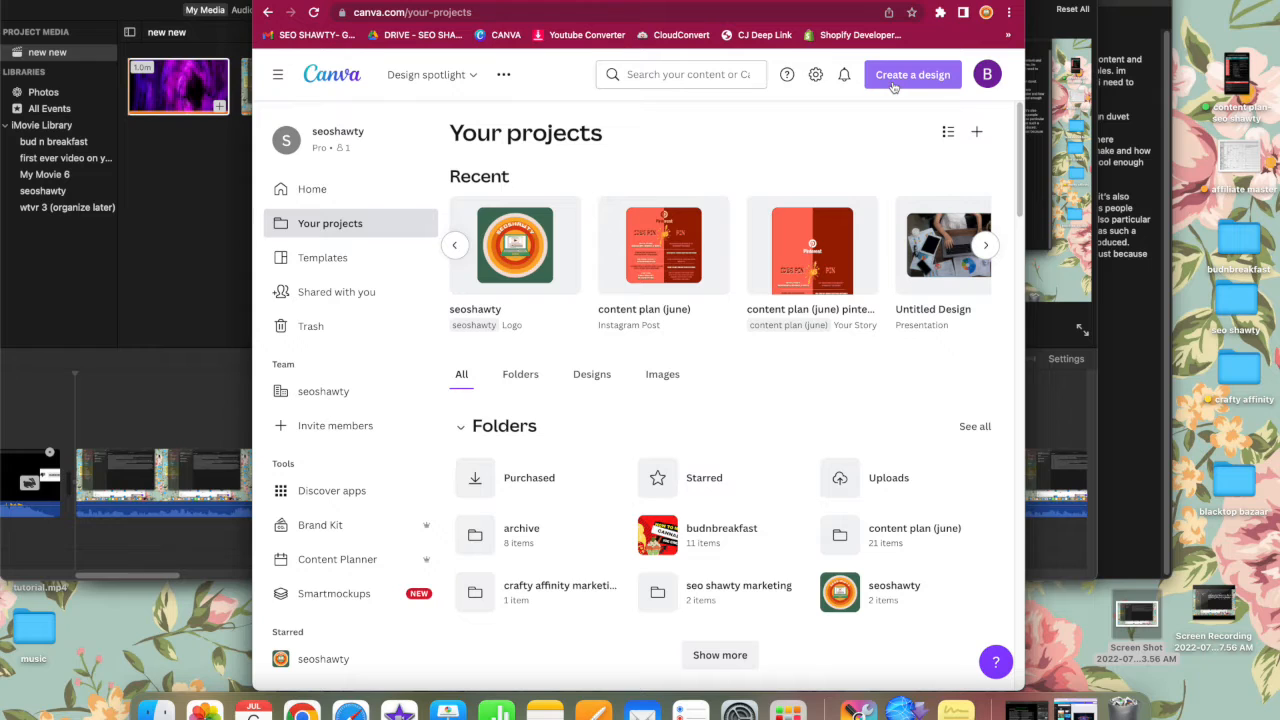
# Switch to Canva, create a new Instagram Post design and add the desktop screenshot to it
pyautogui.click(894, 84)
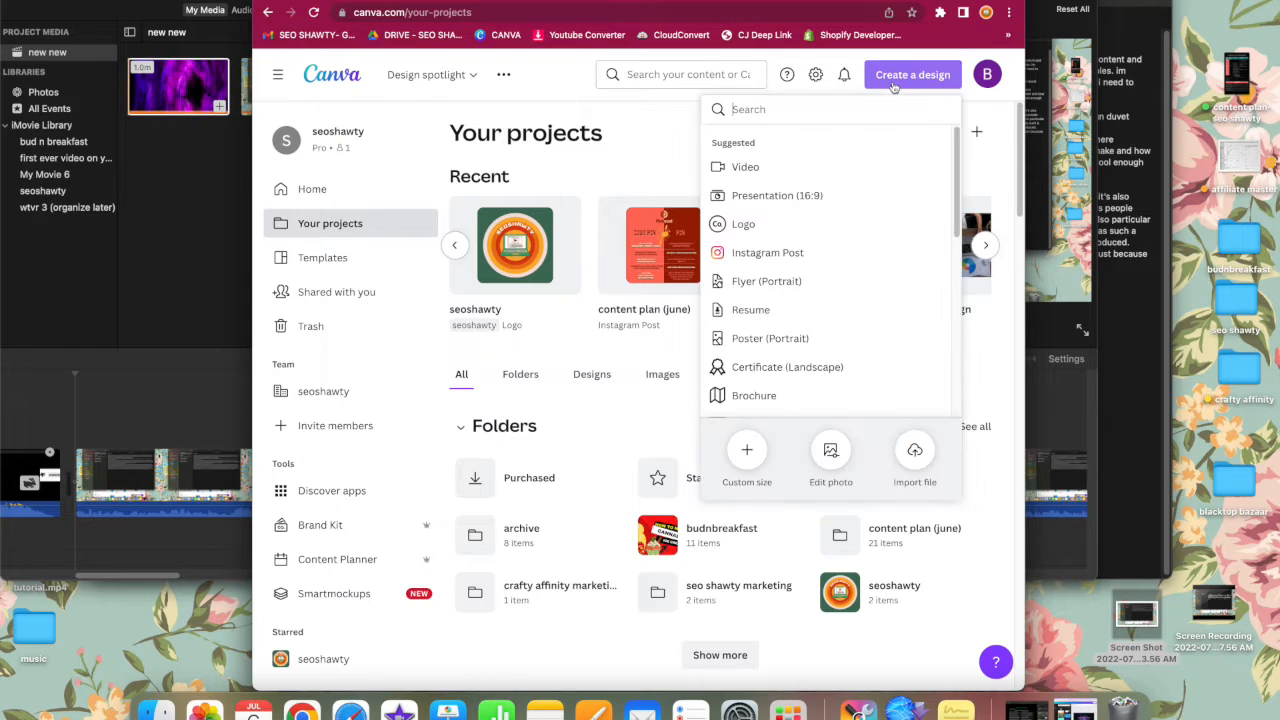
pyautogui.click(800, 256)
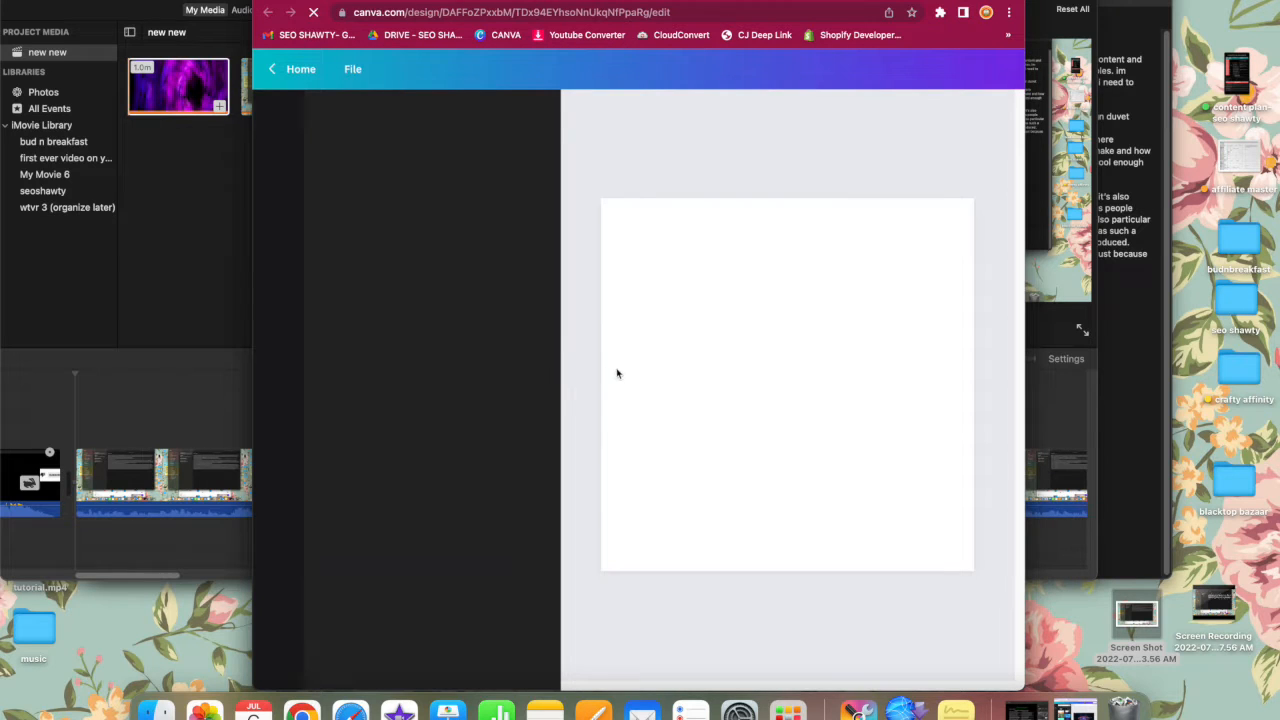
pyautogui.moveTo(1143, 615); pyautogui.dragTo(777, 357)
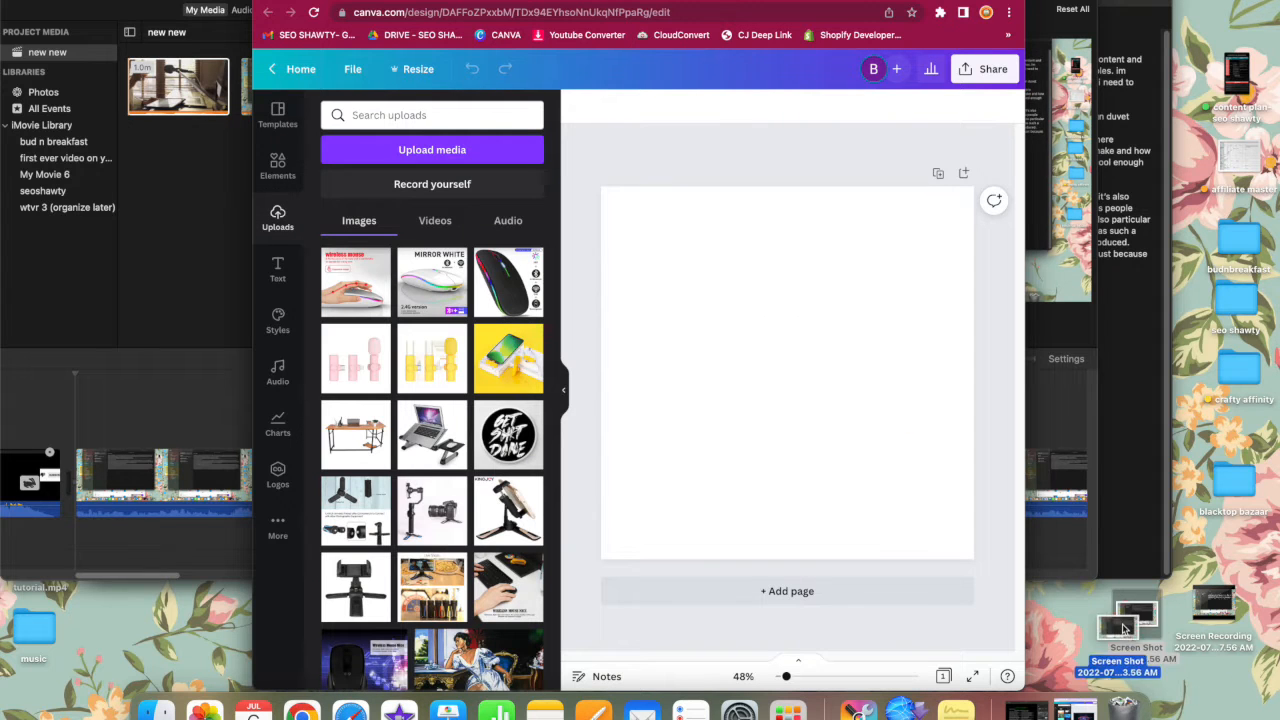
# Resize the design to the Video format, 1920 × 1080 px
pyautogui.click(418, 69)
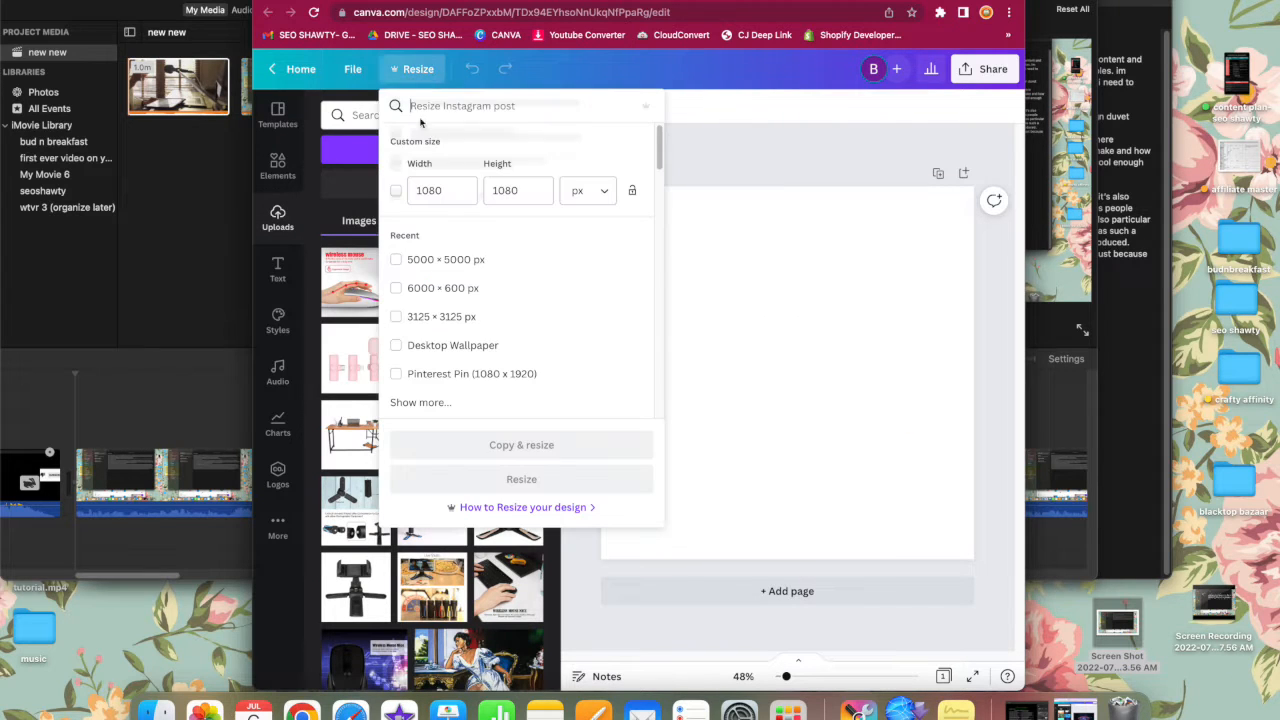
pyautogui.write('video')
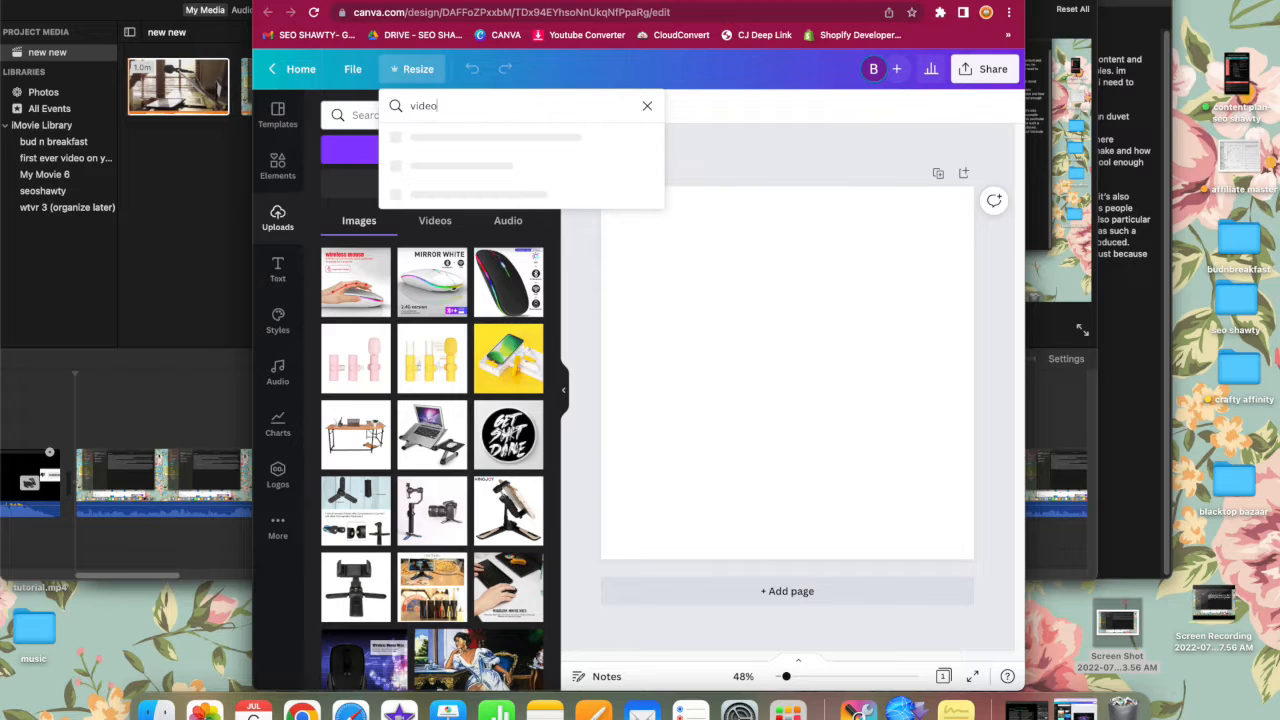
pyautogui.click(396, 144)
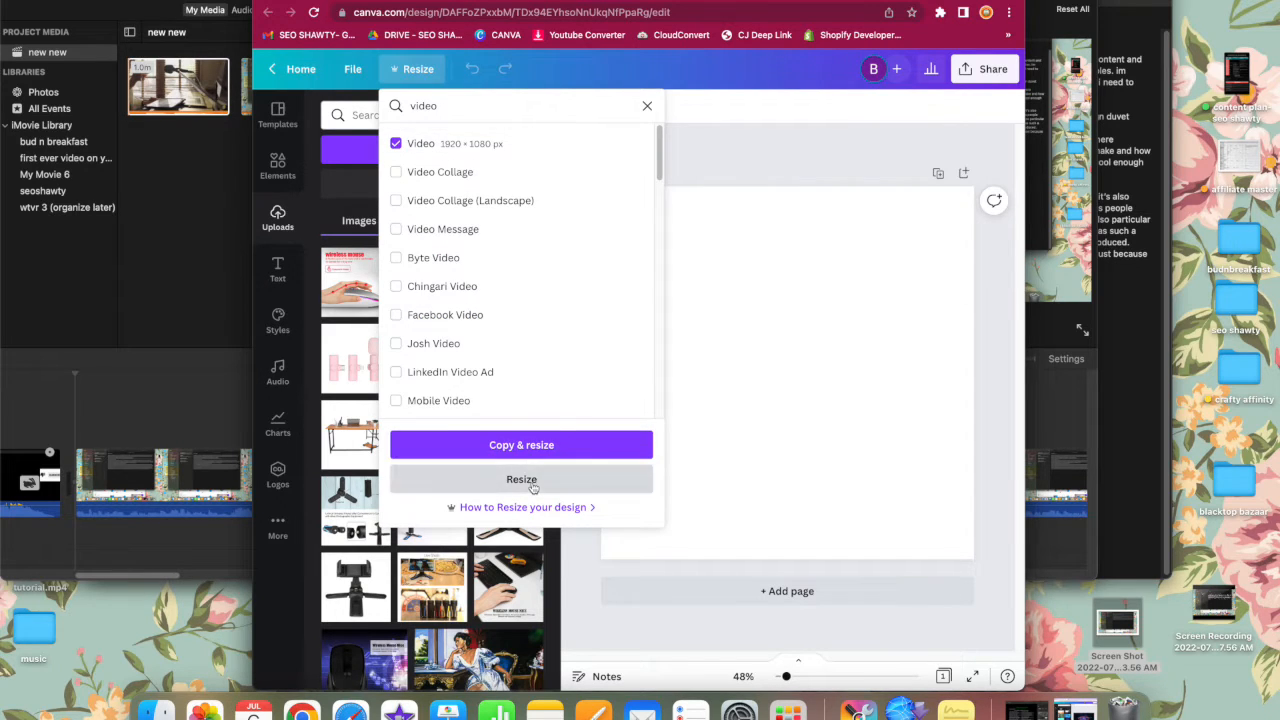
pyautogui.click(521, 479)
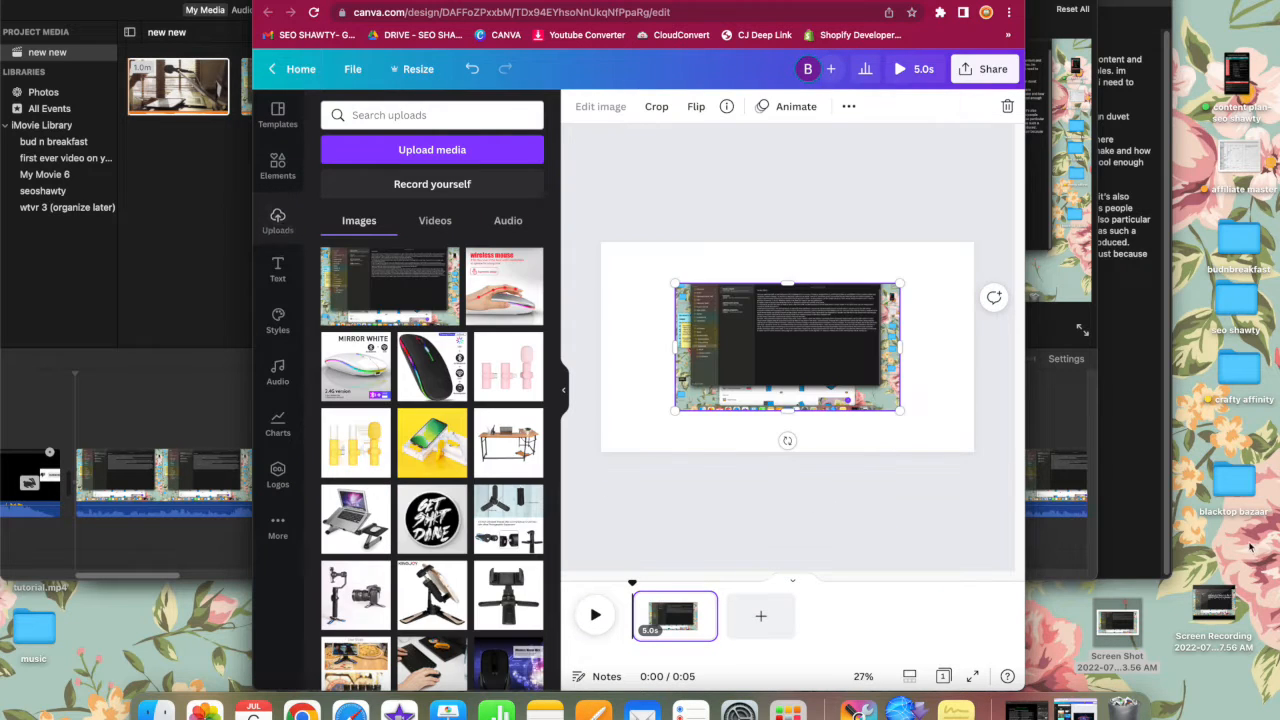
# Move the screenshot to the page's corner and enlarge it to fill the whole page
pyautogui.moveTo(787, 302); pyautogui.dragTo(712, 262)
pyautogui.click(687, 177)
pyautogui.click(712, 297)
pyautogui.moveTo(825, 369); pyautogui.dragTo(974, 452)
# Find the Pixelate effect among the image effects and open it for the screenshot
pyautogui.click(618, 107)
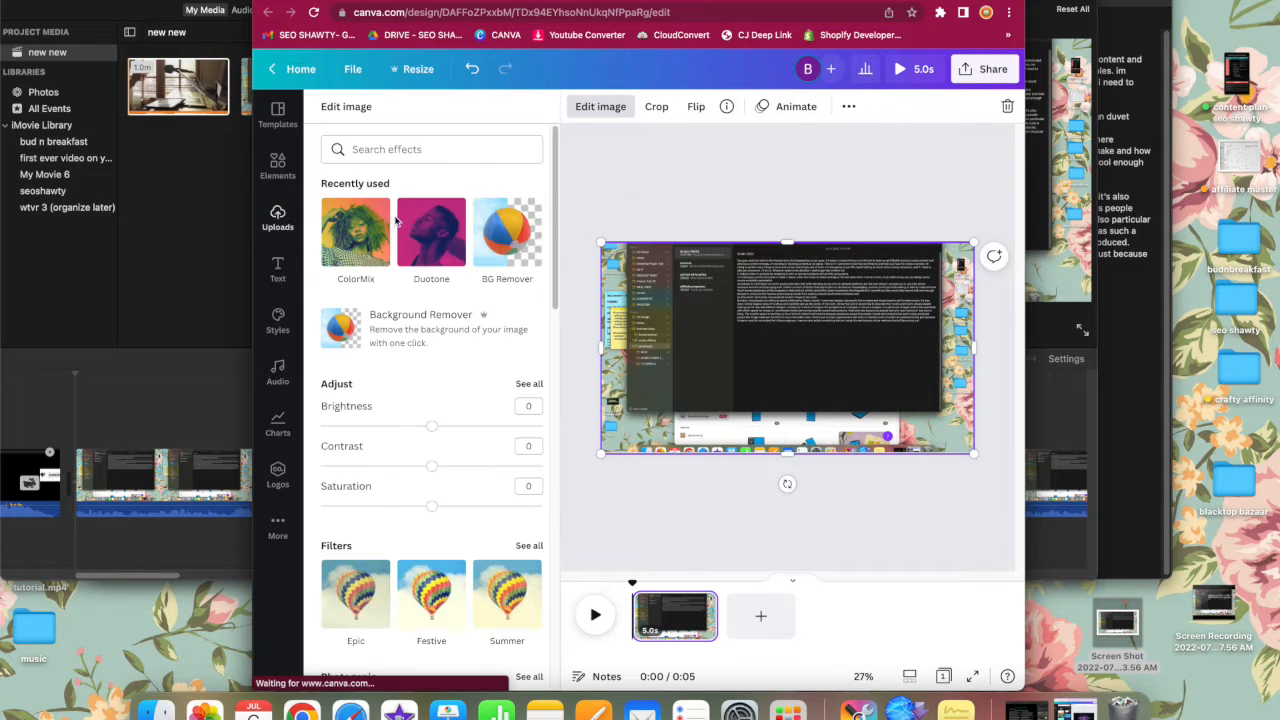
pyautogui.scroll(-5, 466, 385)
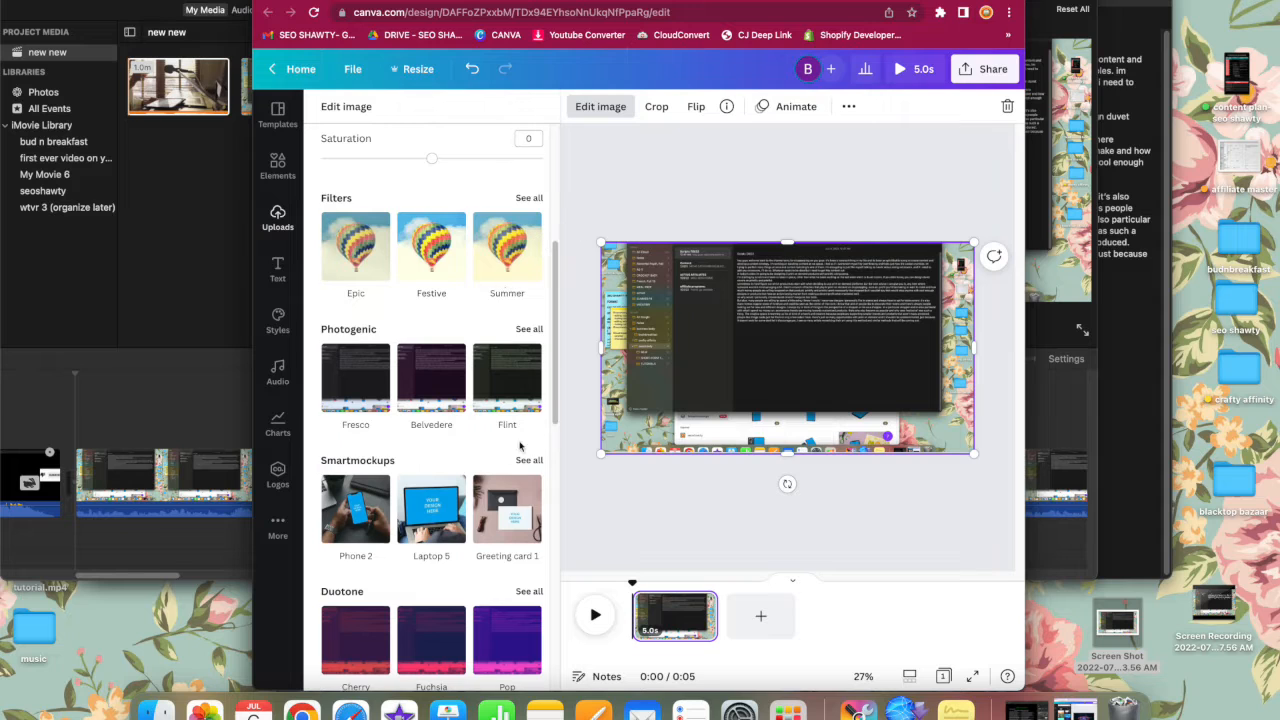
pyautogui.scroll(-6, 531, 442)
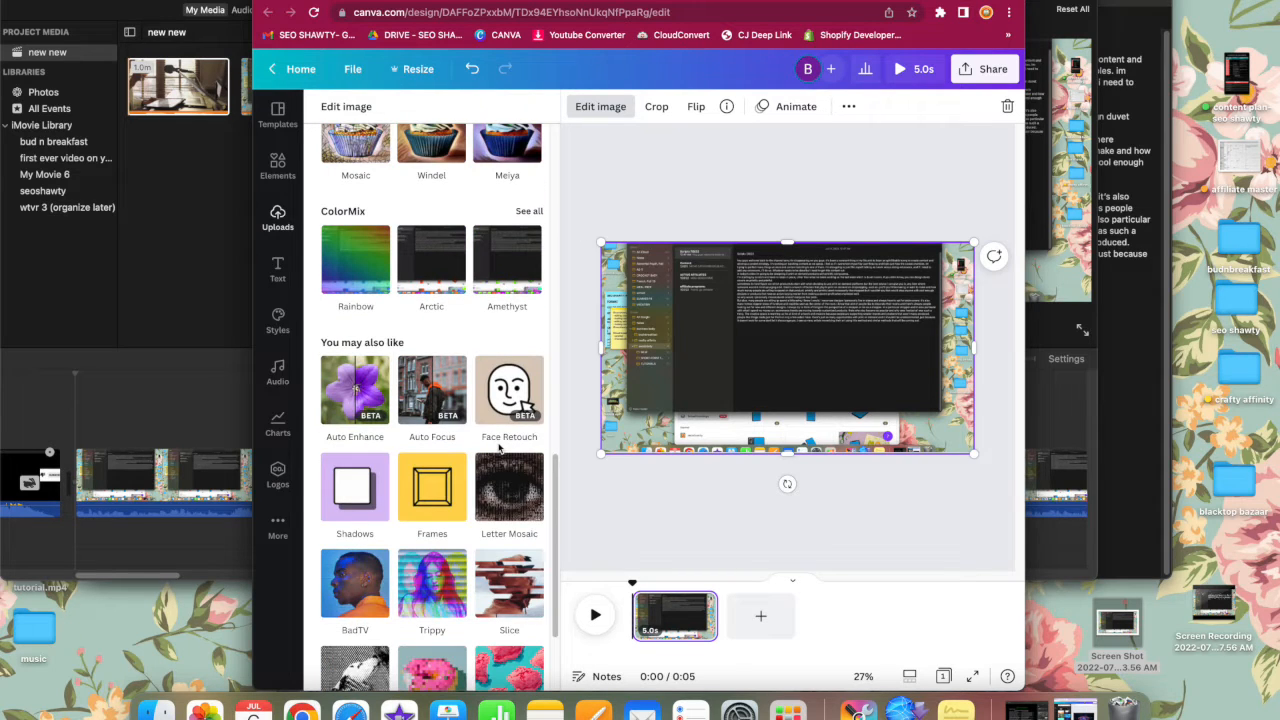
pyautogui.scroll(-2, 500, 449)
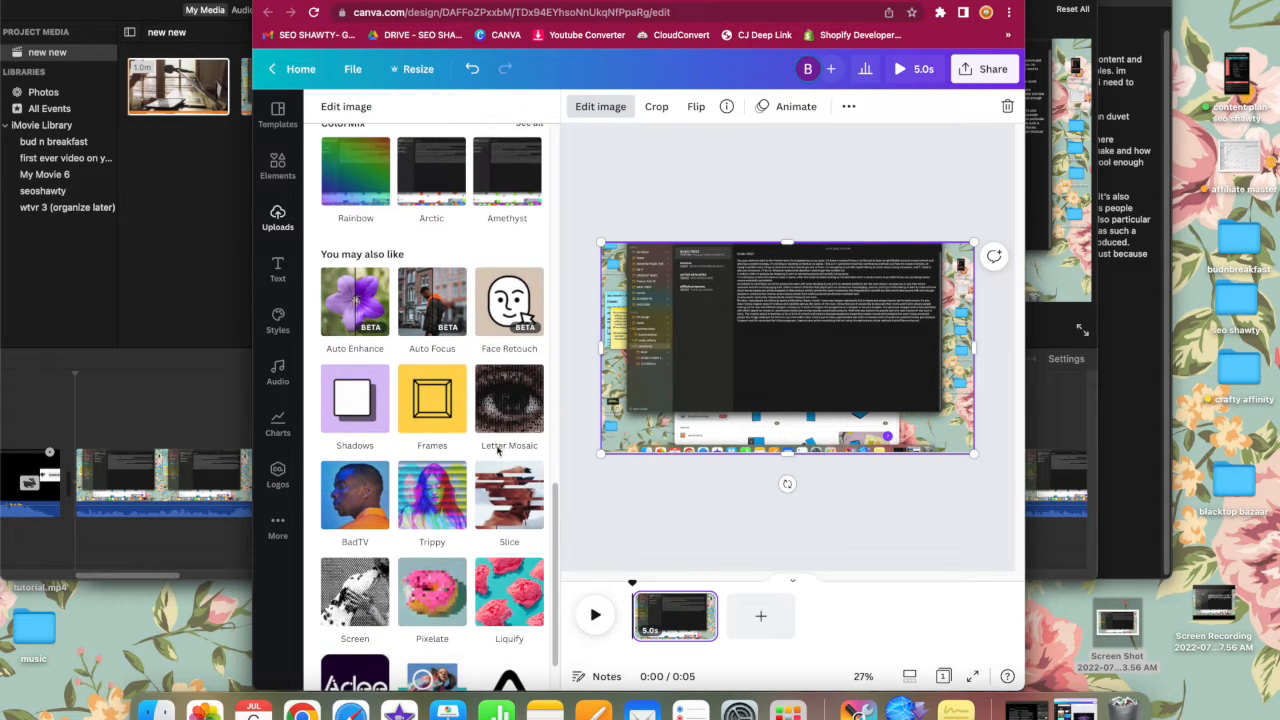
pyautogui.scroll(-2, 499, 449)
pyautogui.click(446, 514)
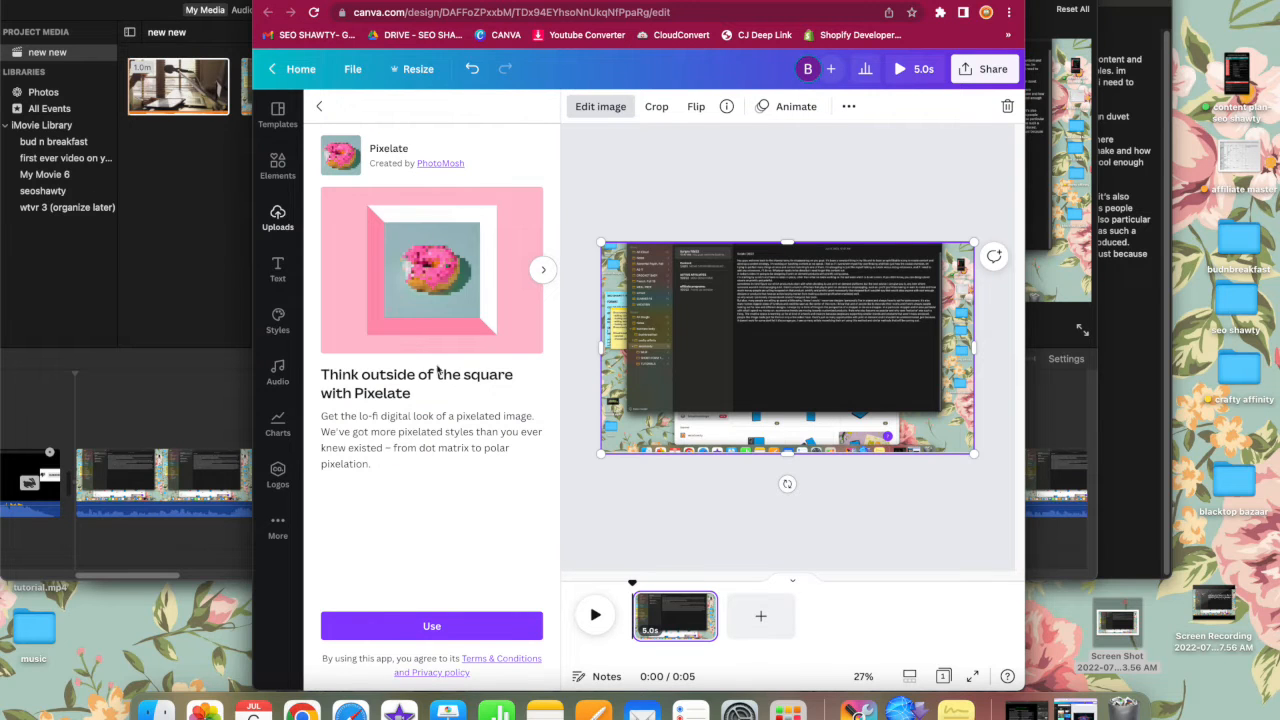
pyautogui.click(450, 630)
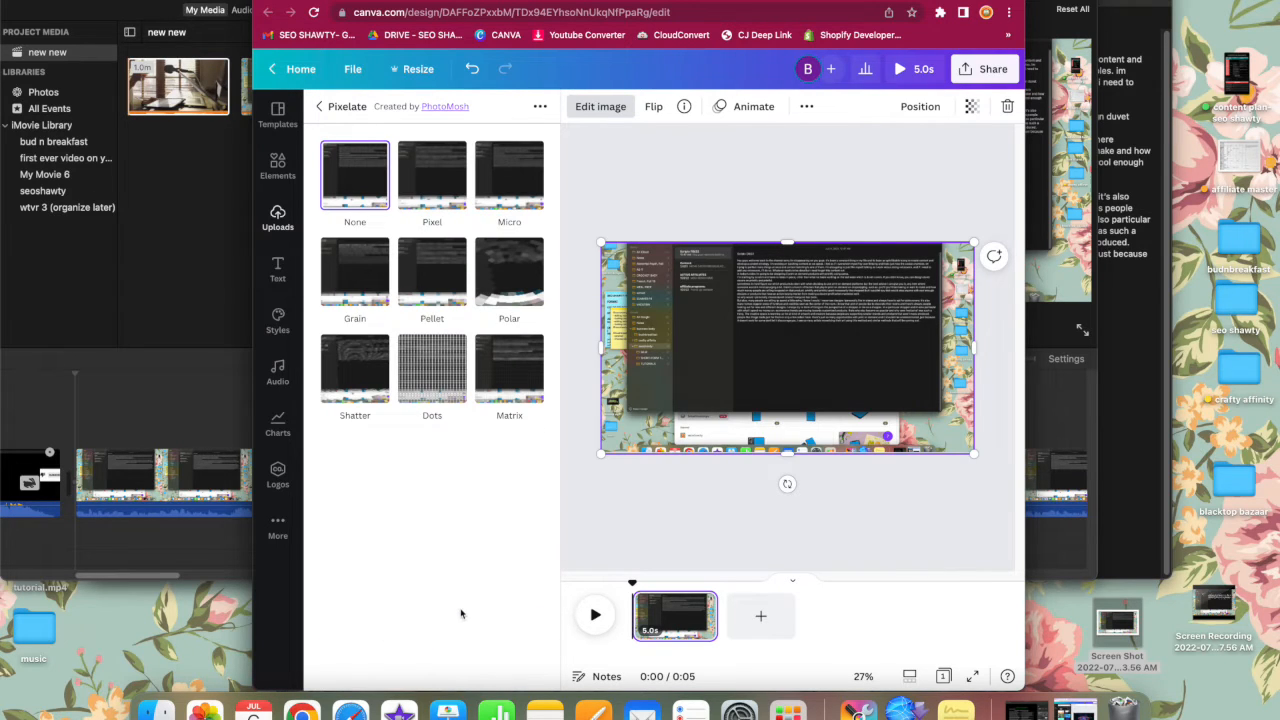
# Try Pixelate styles including Polar, Micro and Pixel on the screenshot and reset the style to None
pyautogui.click(403, 282)
pyautogui.click(512, 268)
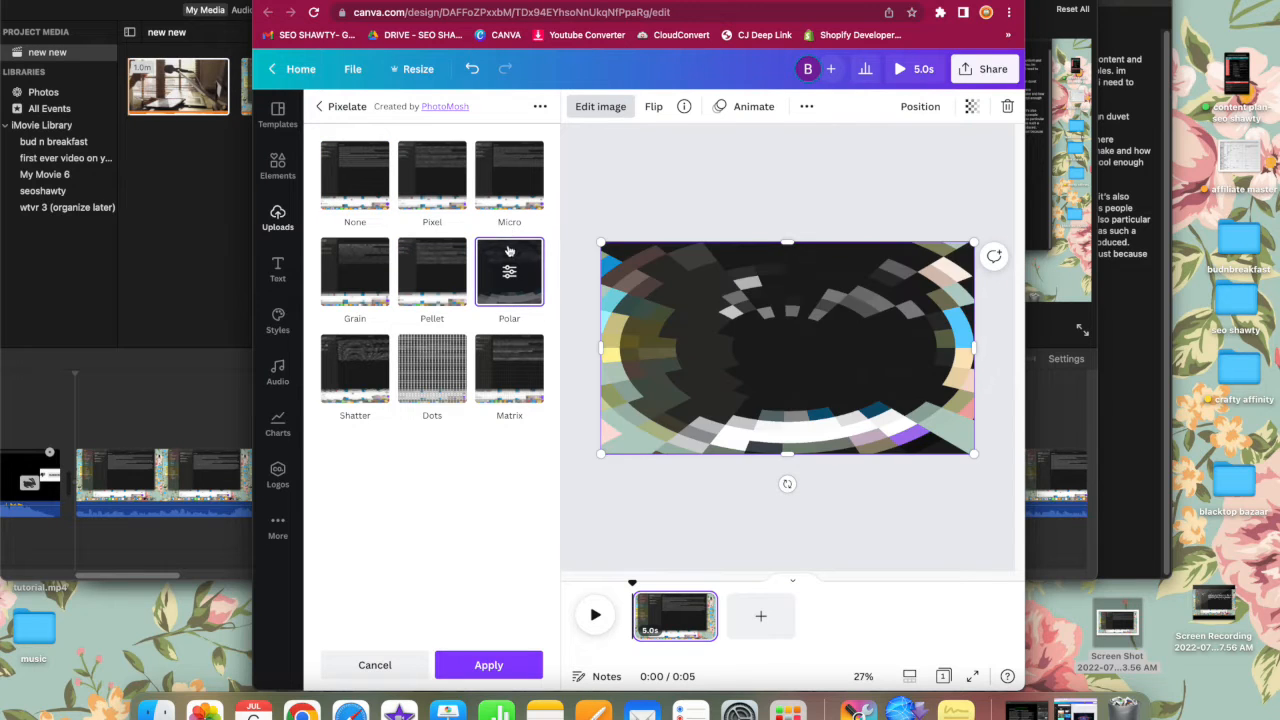
pyautogui.click(509, 173)
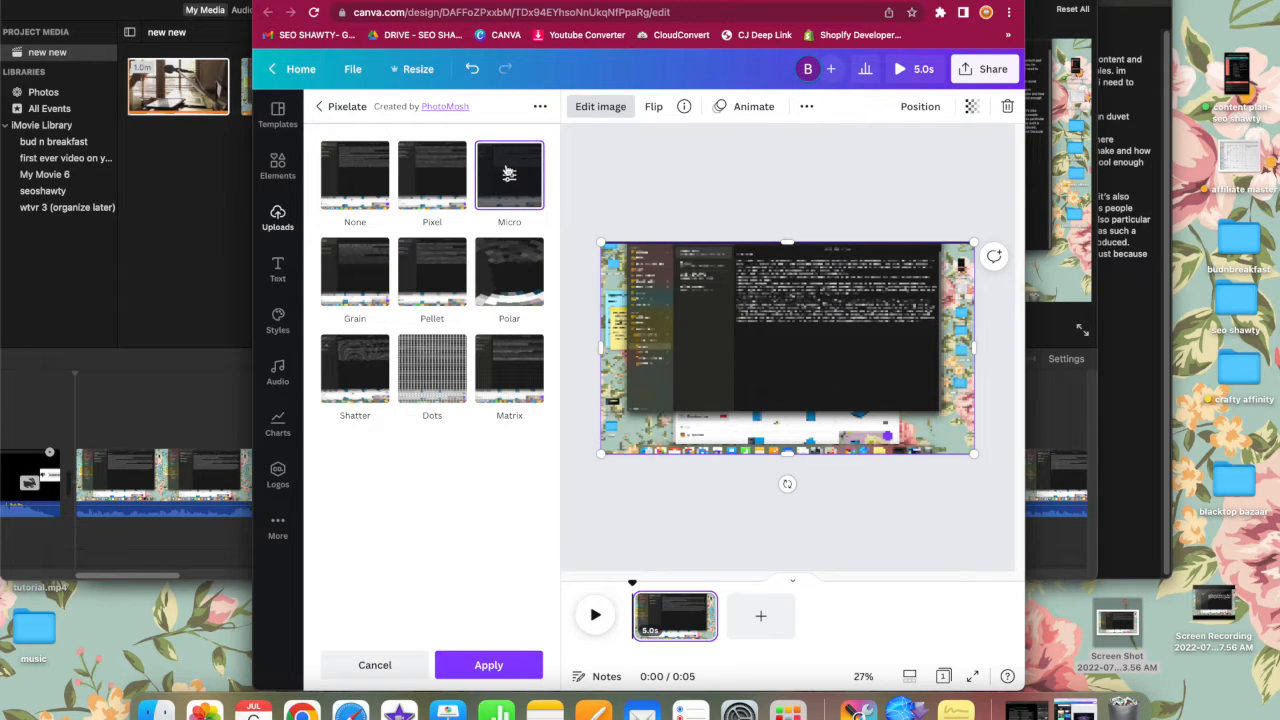
pyautogui.click(432, 176)
pyautogui.click(344, 172)
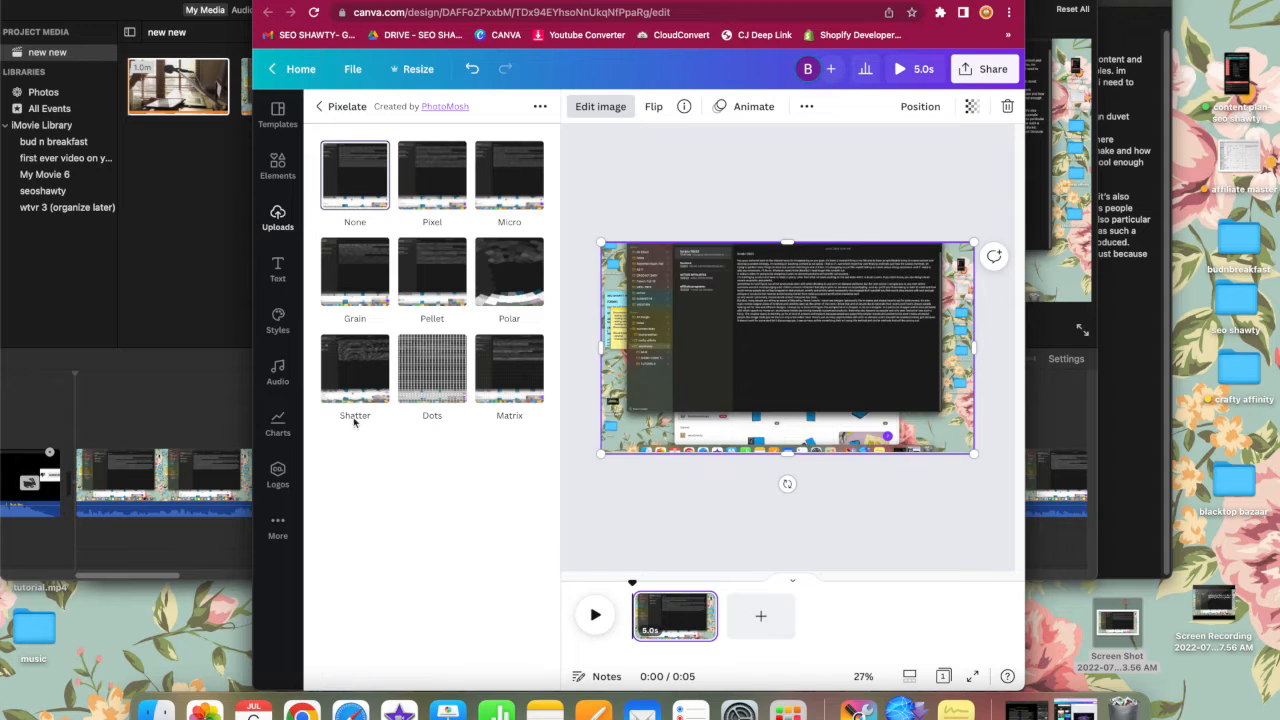
# Try the Shatter, Dots, Matrix, Micro and Pellet styles of the Pixelate effect on the screenshot
pyautogui.click(354, 376)
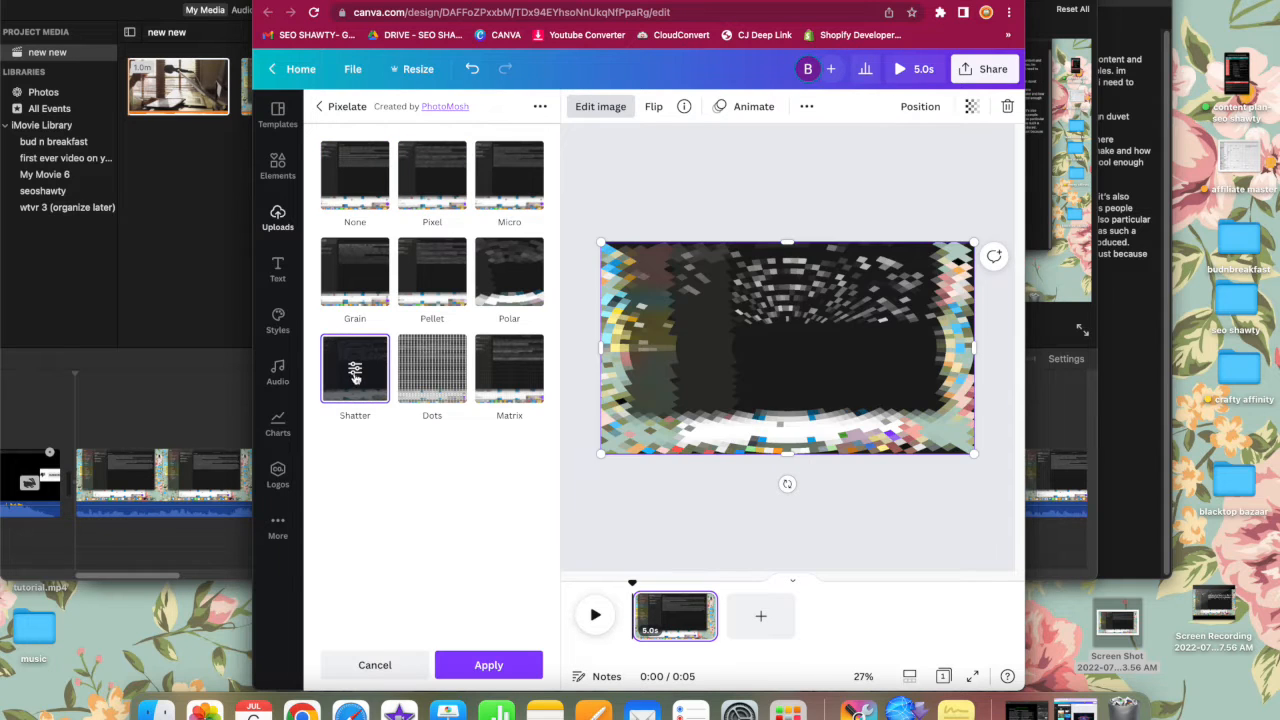
pyautogui.click(462, 380)
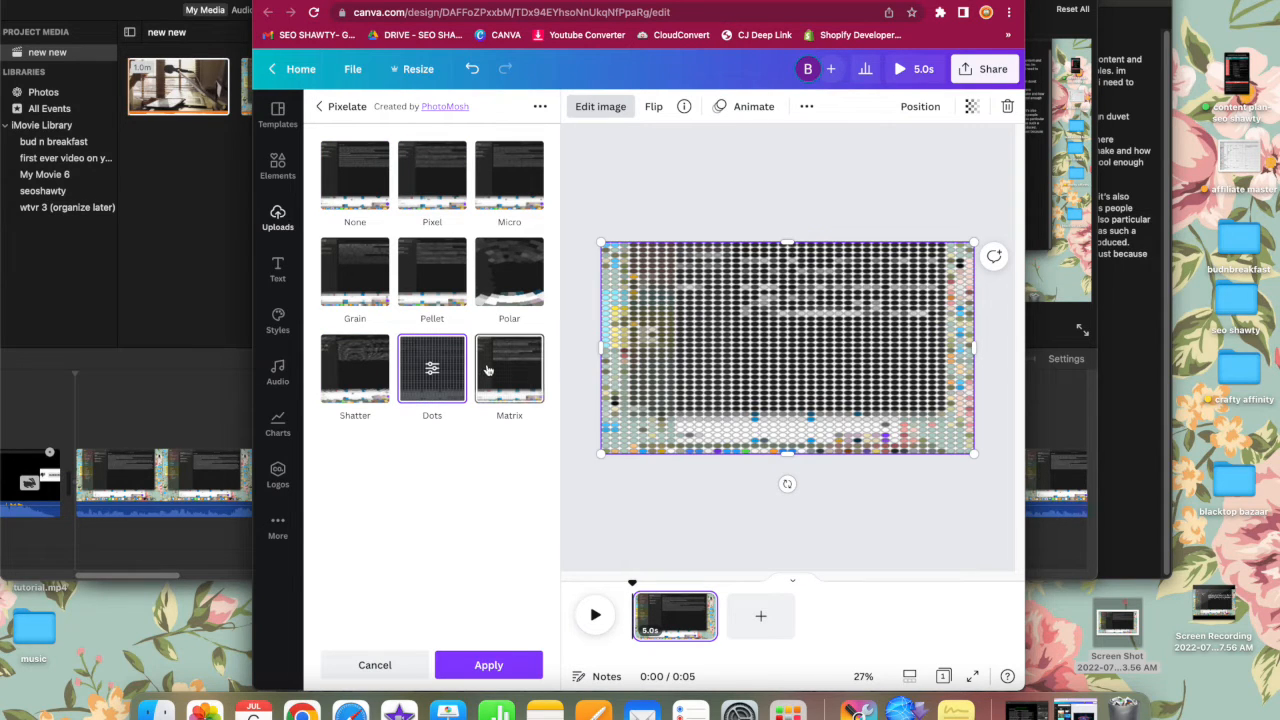
pyautogui.click(486, 372)
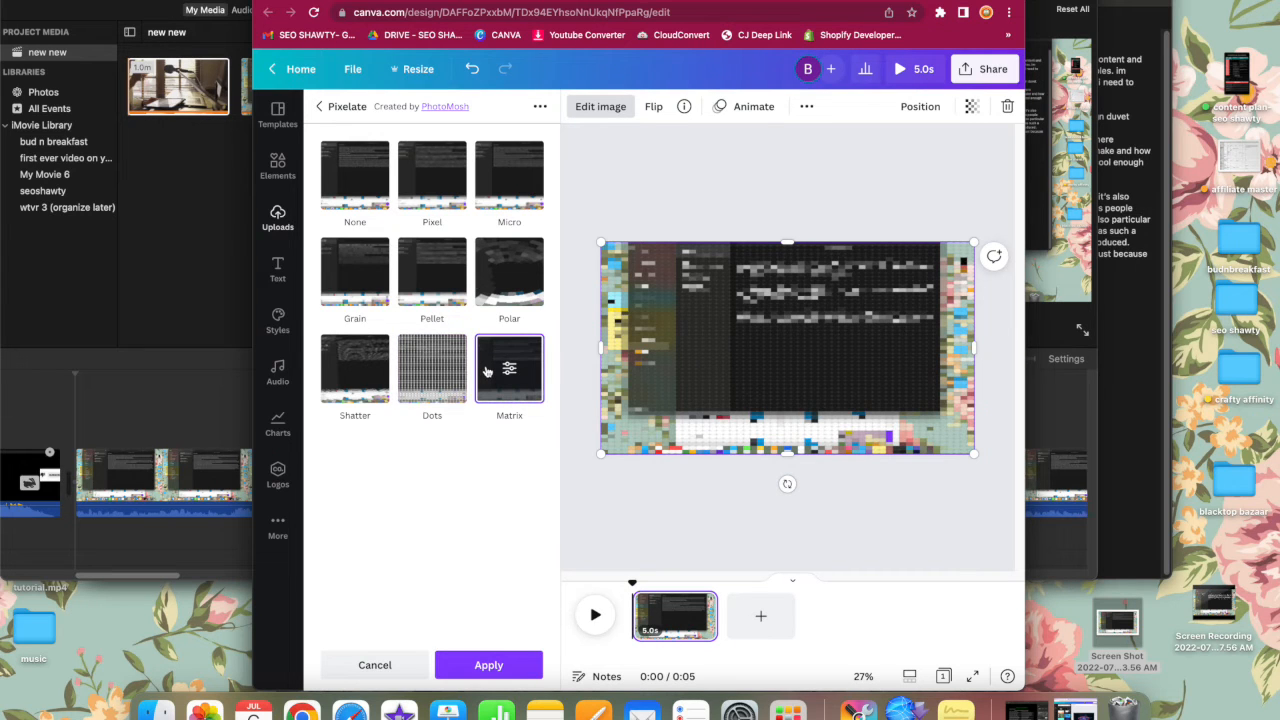
pyautogui.click(507, 170)
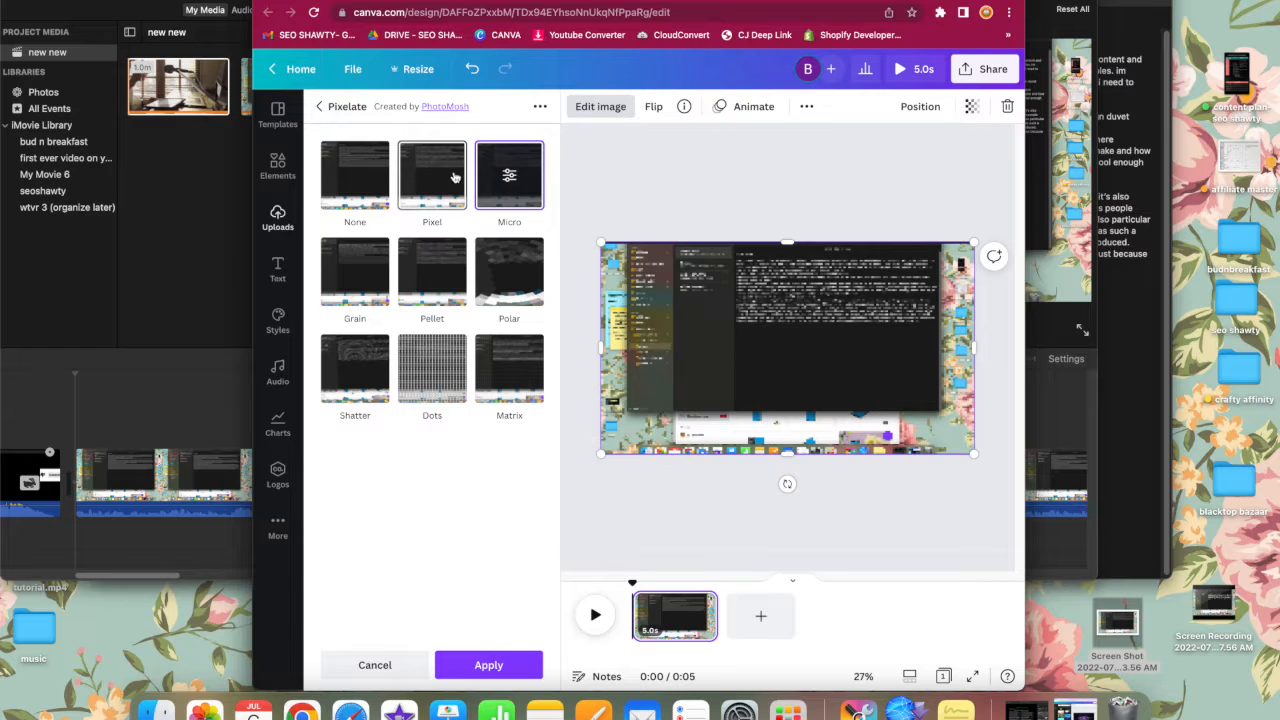
pyautogui.click(455, 177)
pyautogui.click(511, 173)
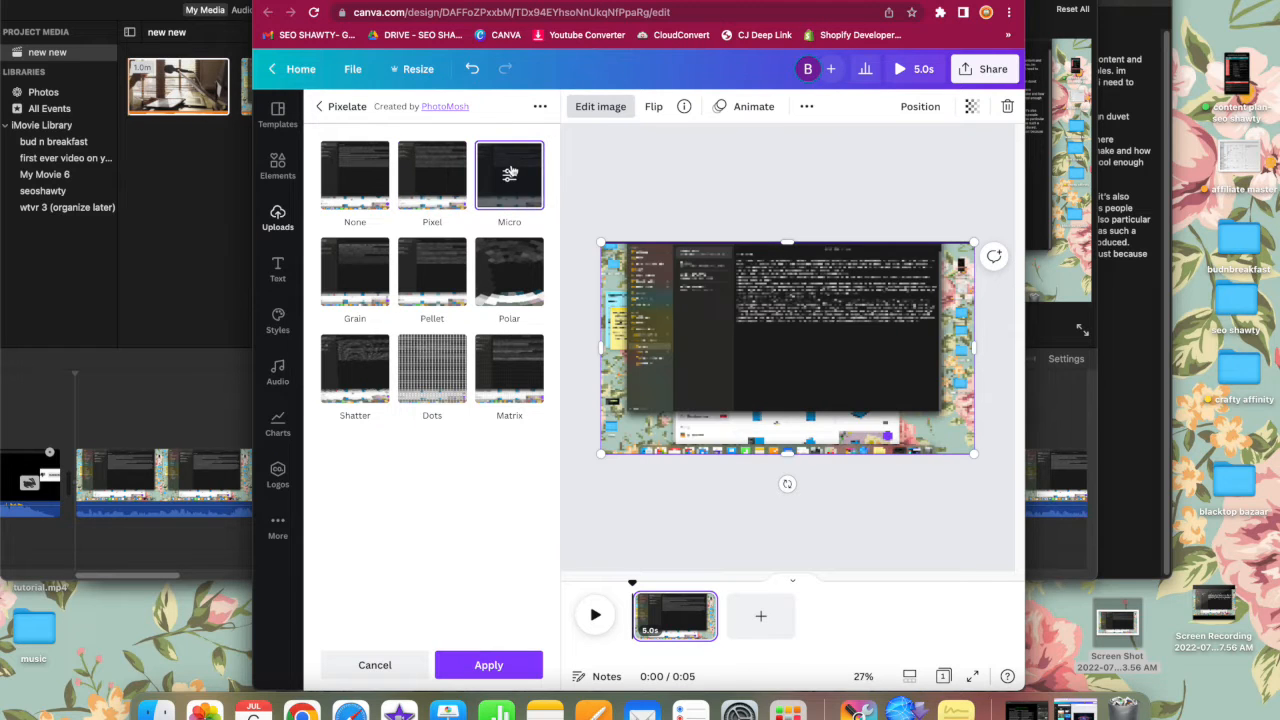
pyautogui.click(409, 287)
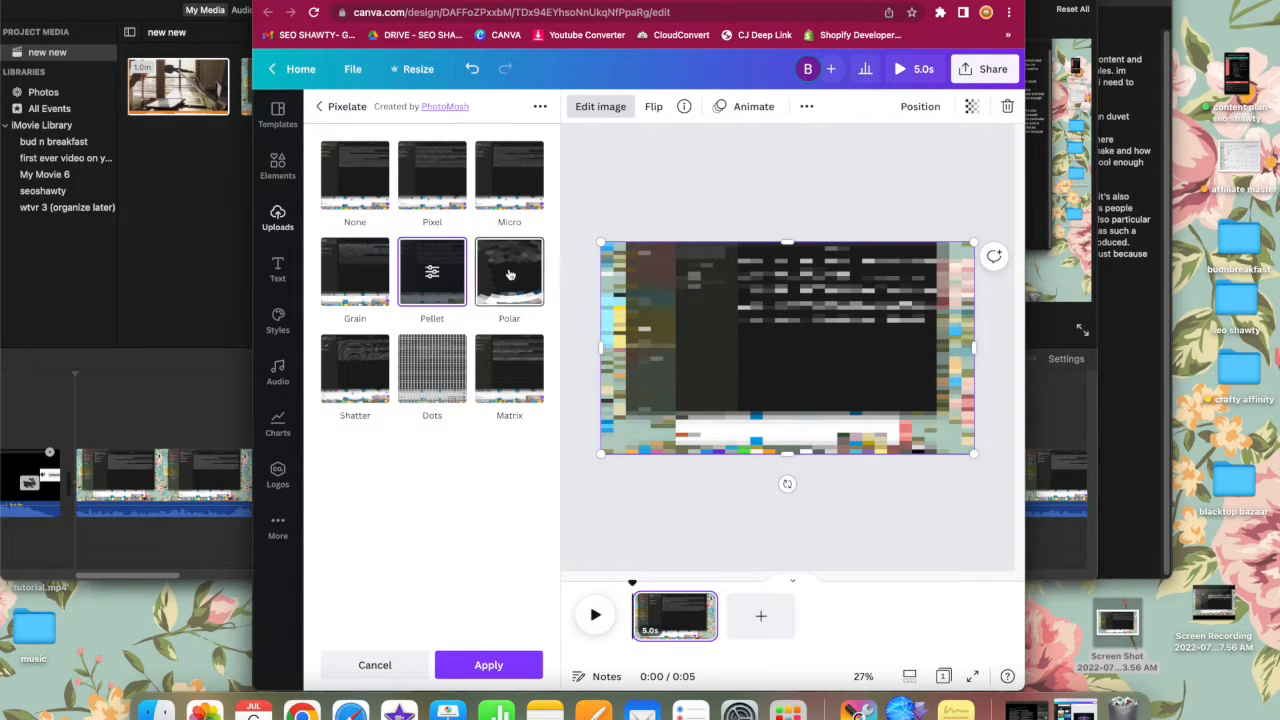
# Try the Micro style with Horizontal Pixels and Vertical Pixels both at 200 on the screenshot, and undo the applied effect
pyautogui.click(517, 190)
pyautogui.click(512, 188)
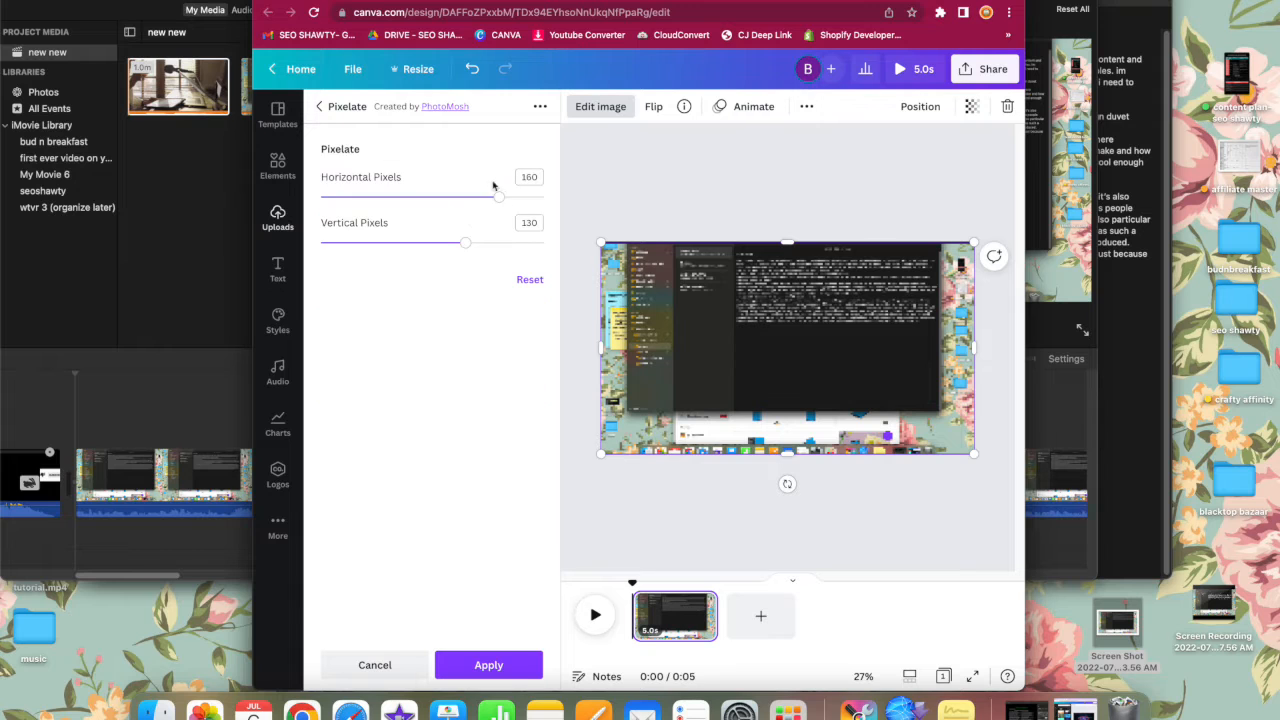
pyautogui.moveTo(499, 200); pyautogui.dragTo(545, 197)
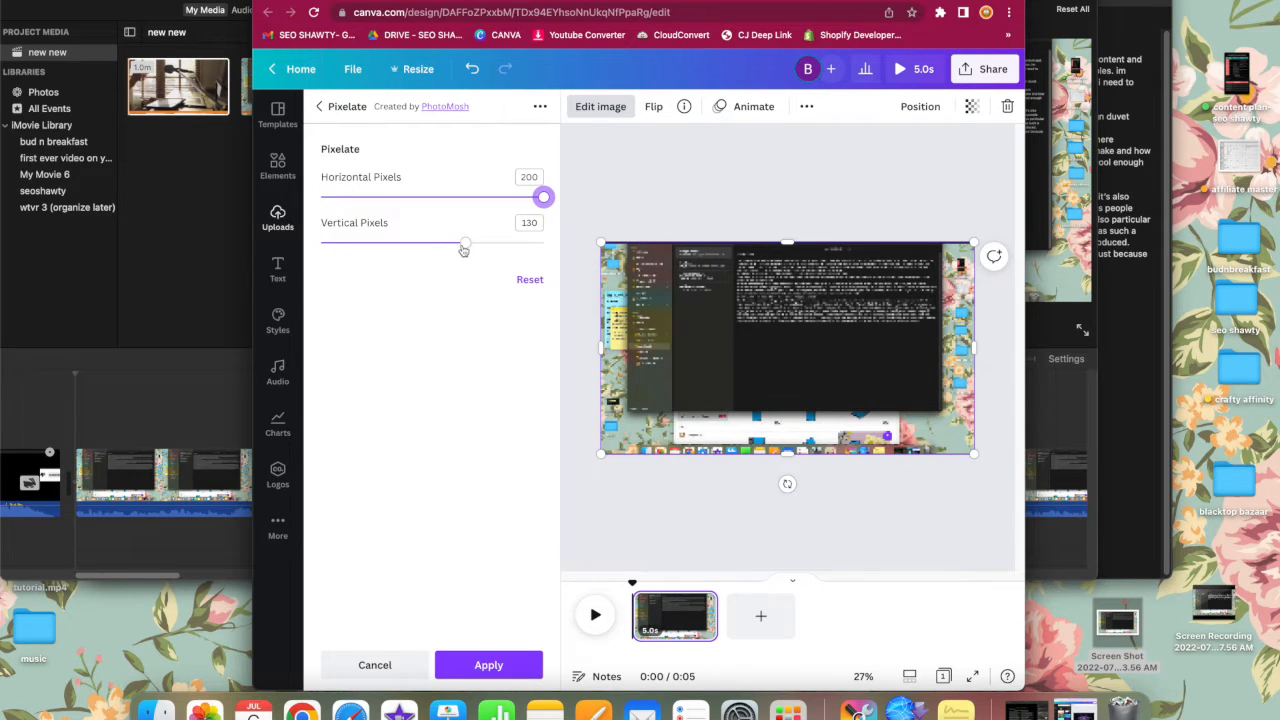
pyautogui.moveTo(463, 243); pyautogui.dragTo(573, 243)
pyautogui.moveTo(661, 242); pyautogui.dragTo(580, 271)
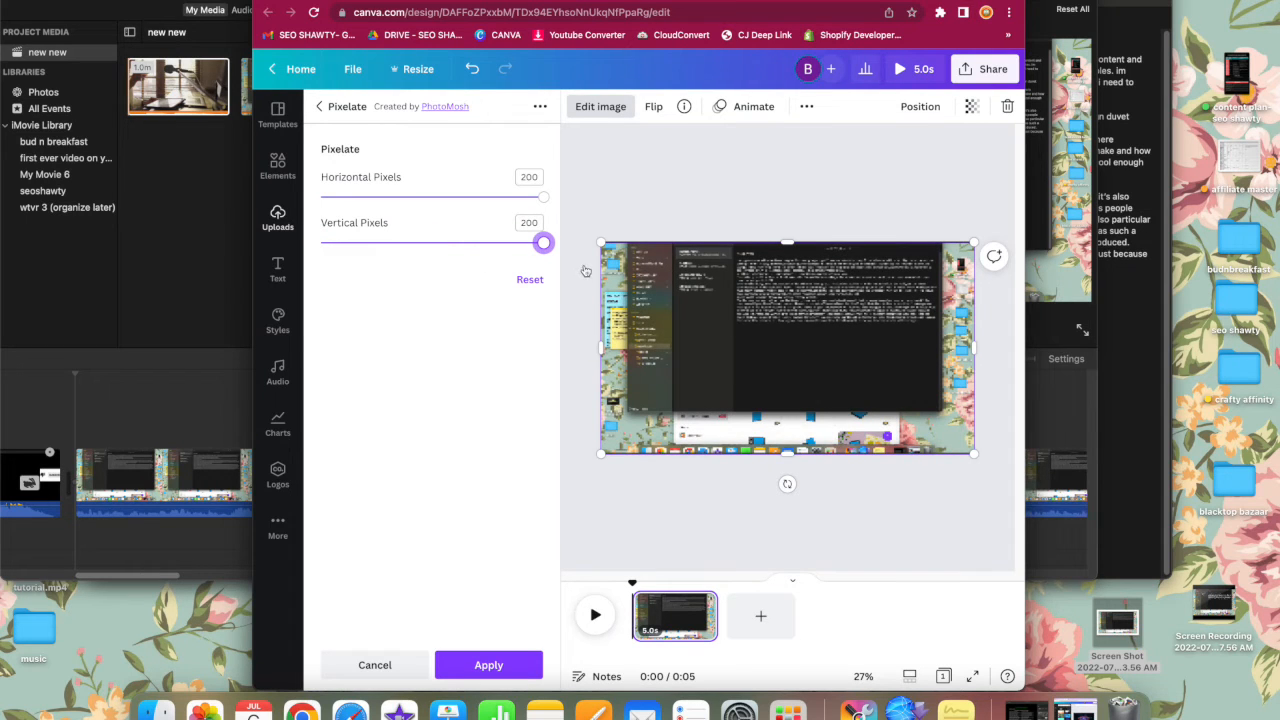
pyautogui.click(486, 664)
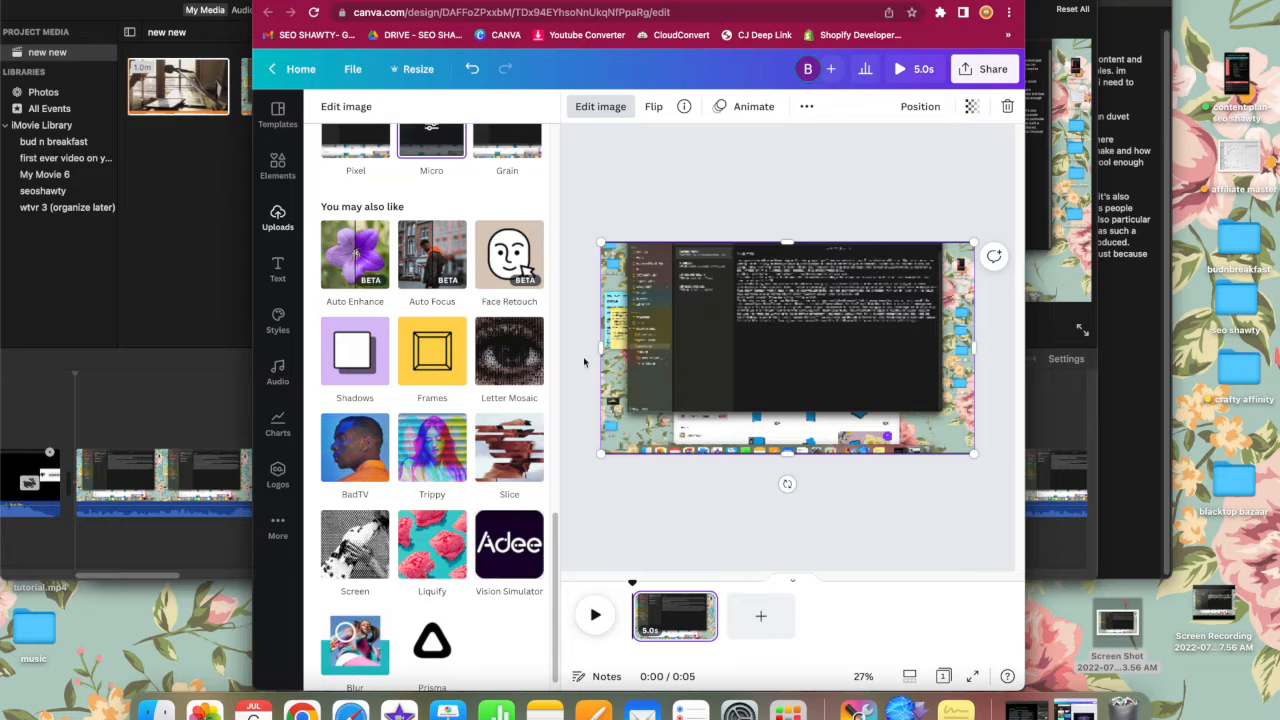
pyautogui.click(471, 69)
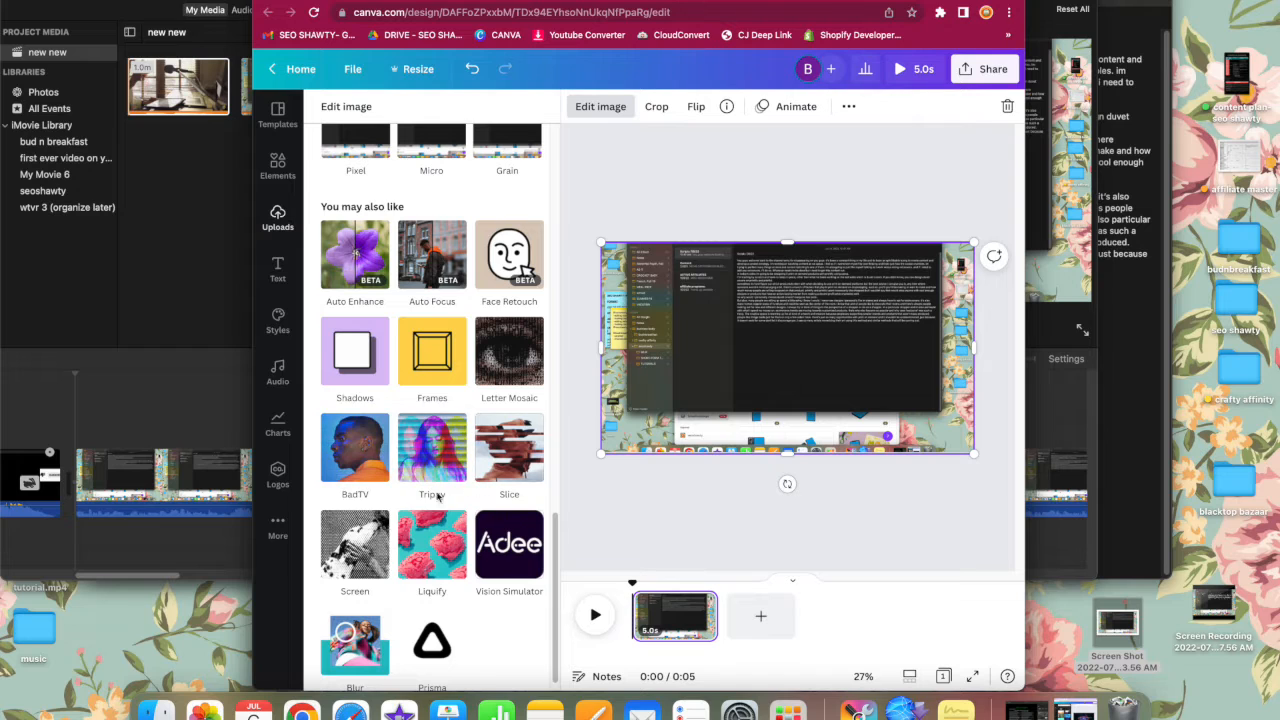
# Try the Pixelate effect's Grain style with Horizontal Pixels and Vertical Pixels both at 200, and cancel it
pyautogui.scroll(-1, 405, 565)
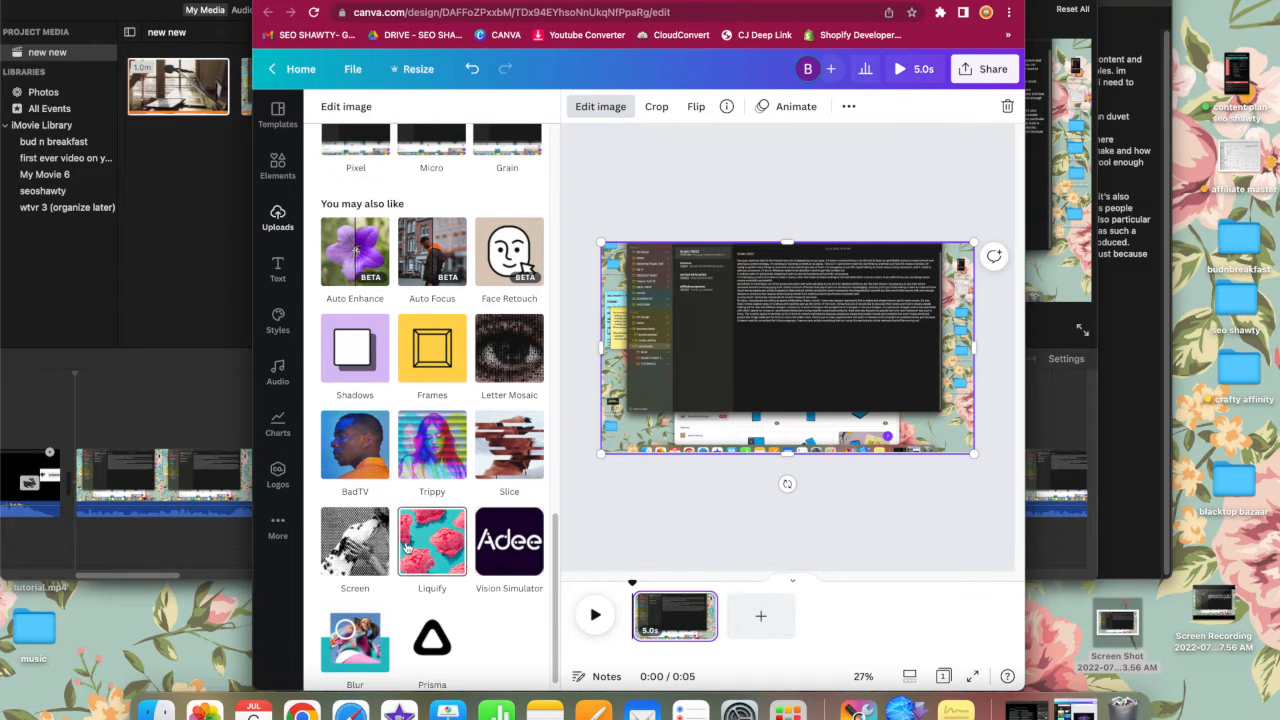
pyautogui.scroll(3, 405, 546)
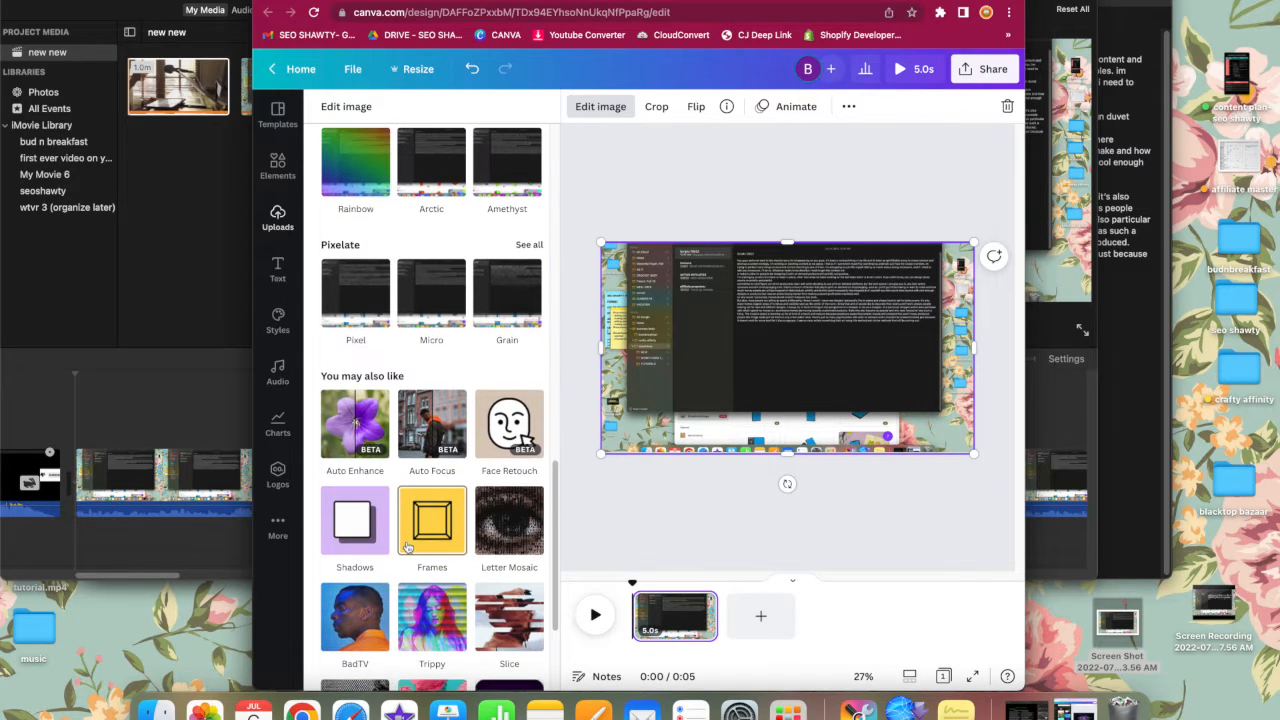
pyautogui.click(528, 245)
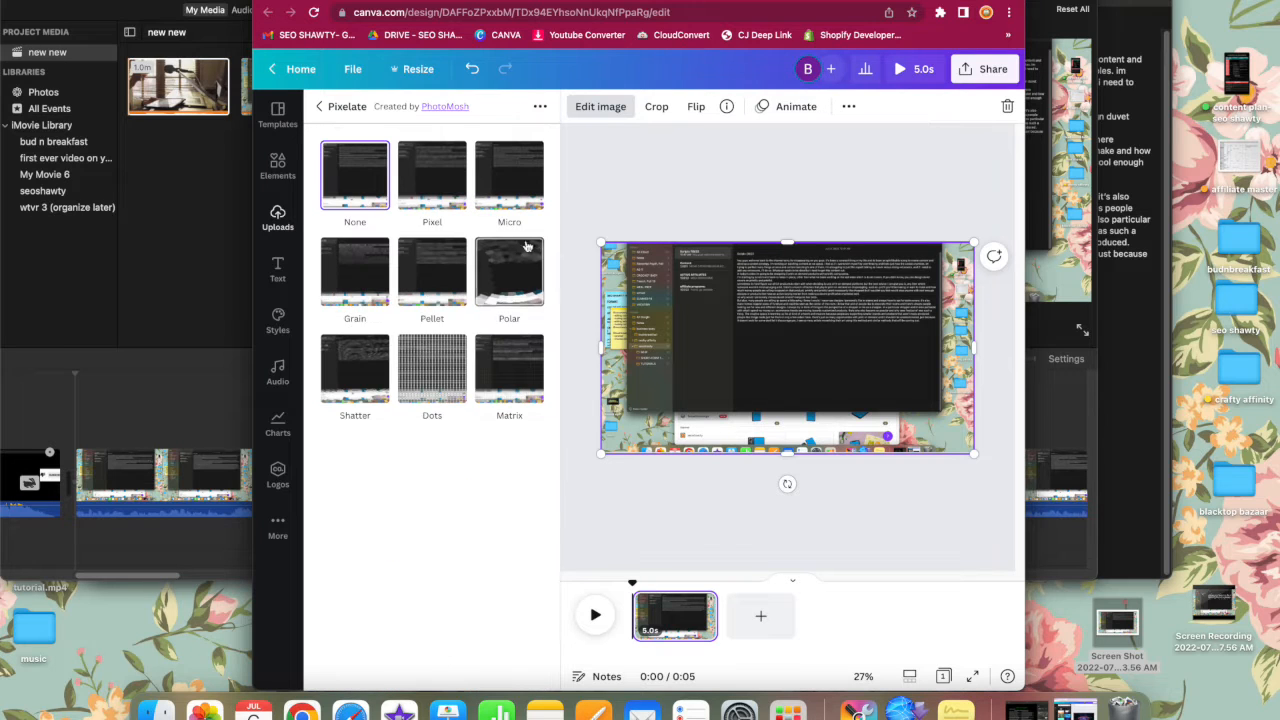
pyautogui.click(352, 290)
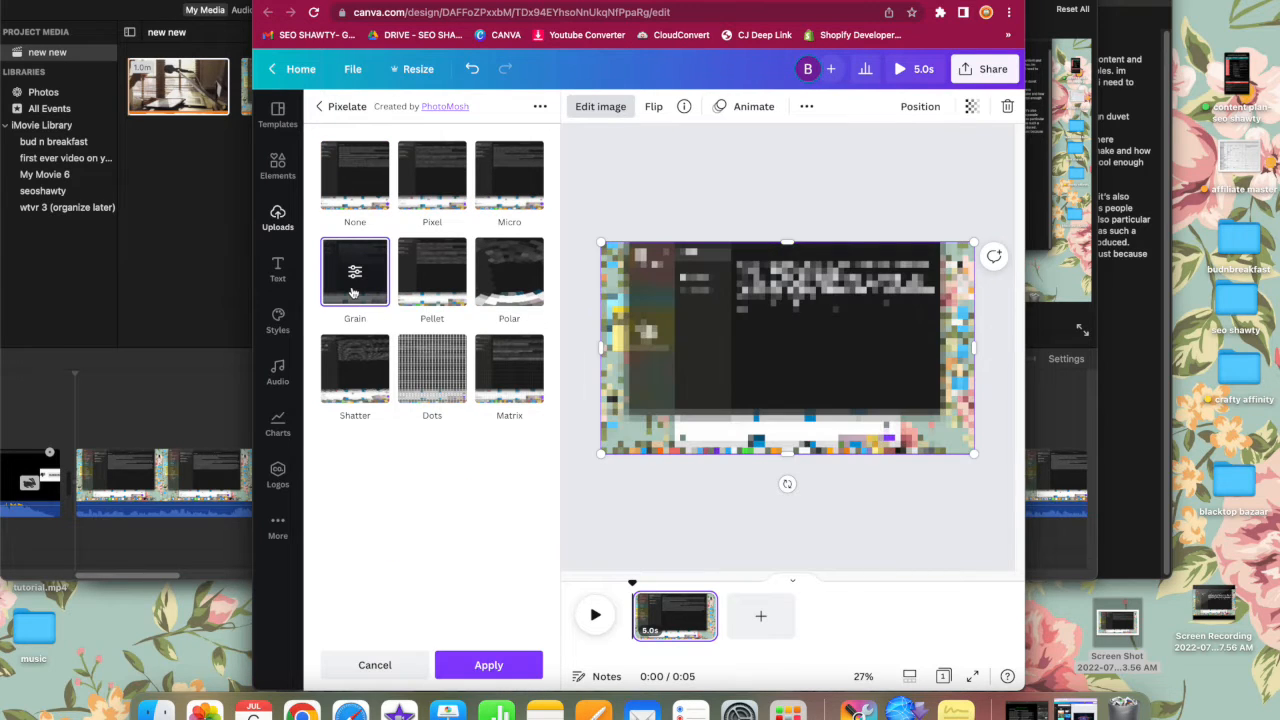
pyautogui.click(356, 274)
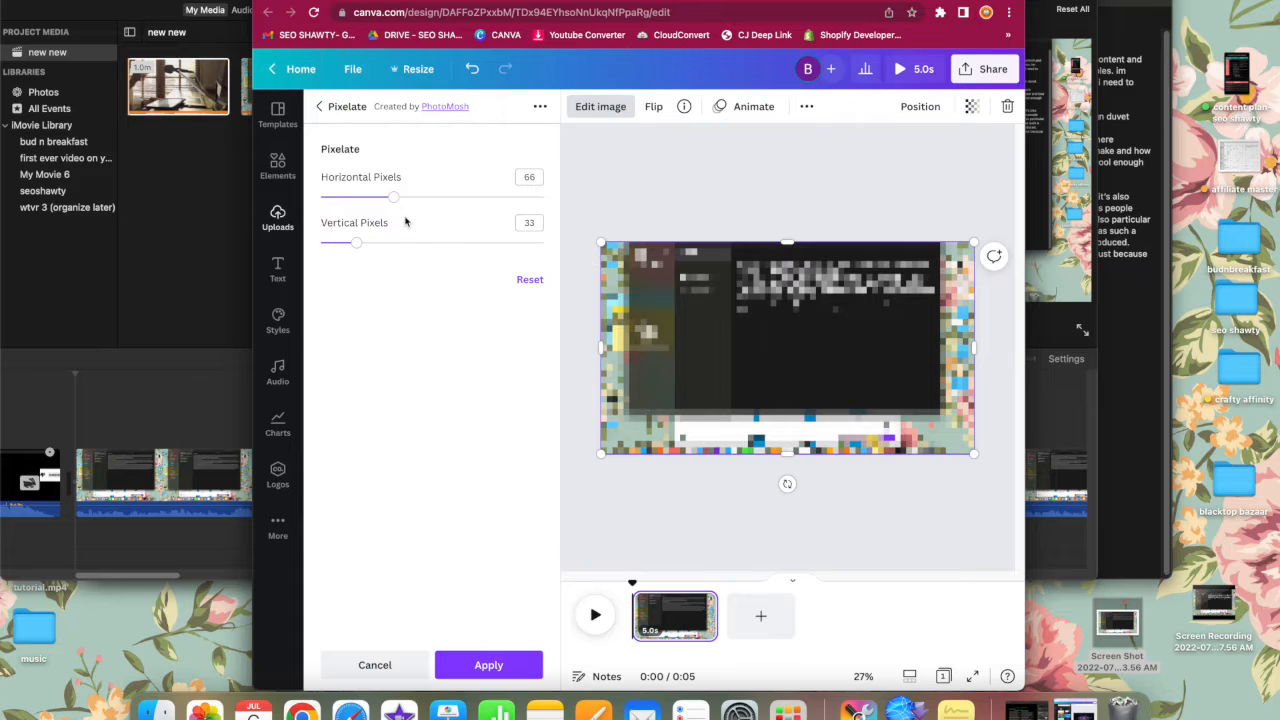
pyautogui.moveTo(395, 203); pyautogui.dragTo(543, 197)
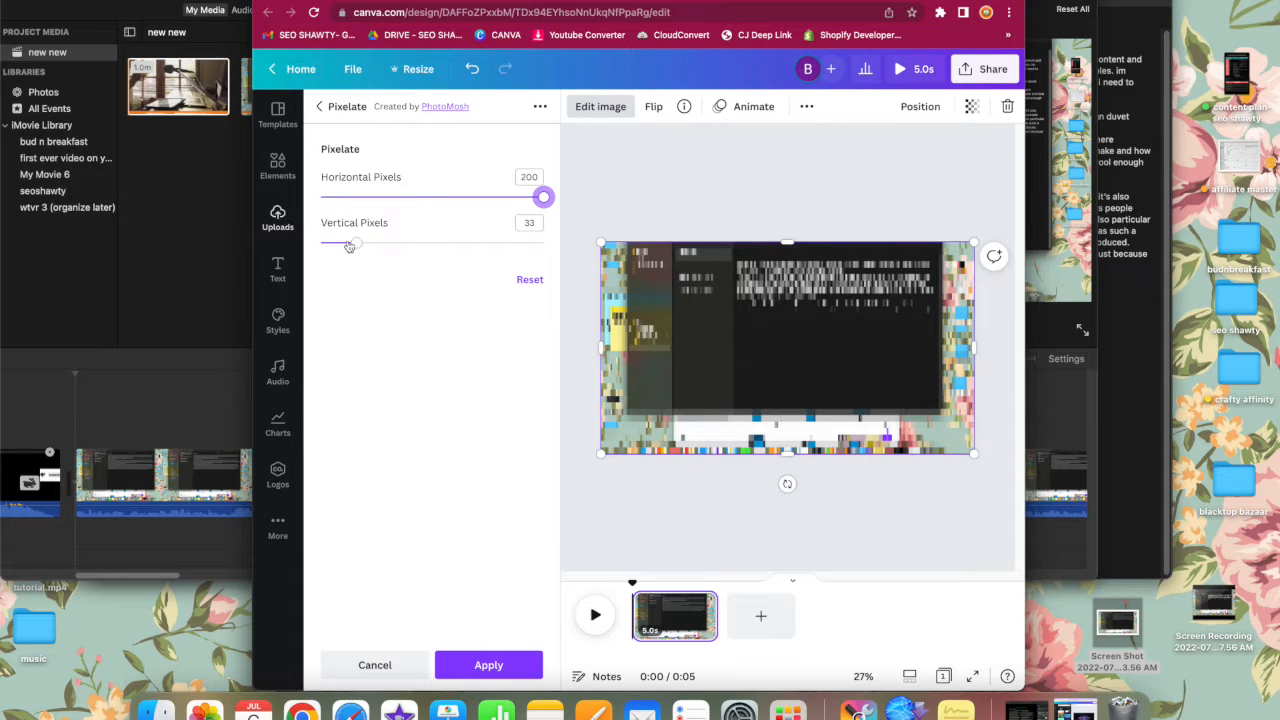
pyautogui.moveTo(355, 243); pyautogui.dragTo(453, 242)
pyautogui.moveTo(598, 240); pyautogui.dragTo(730, 238)
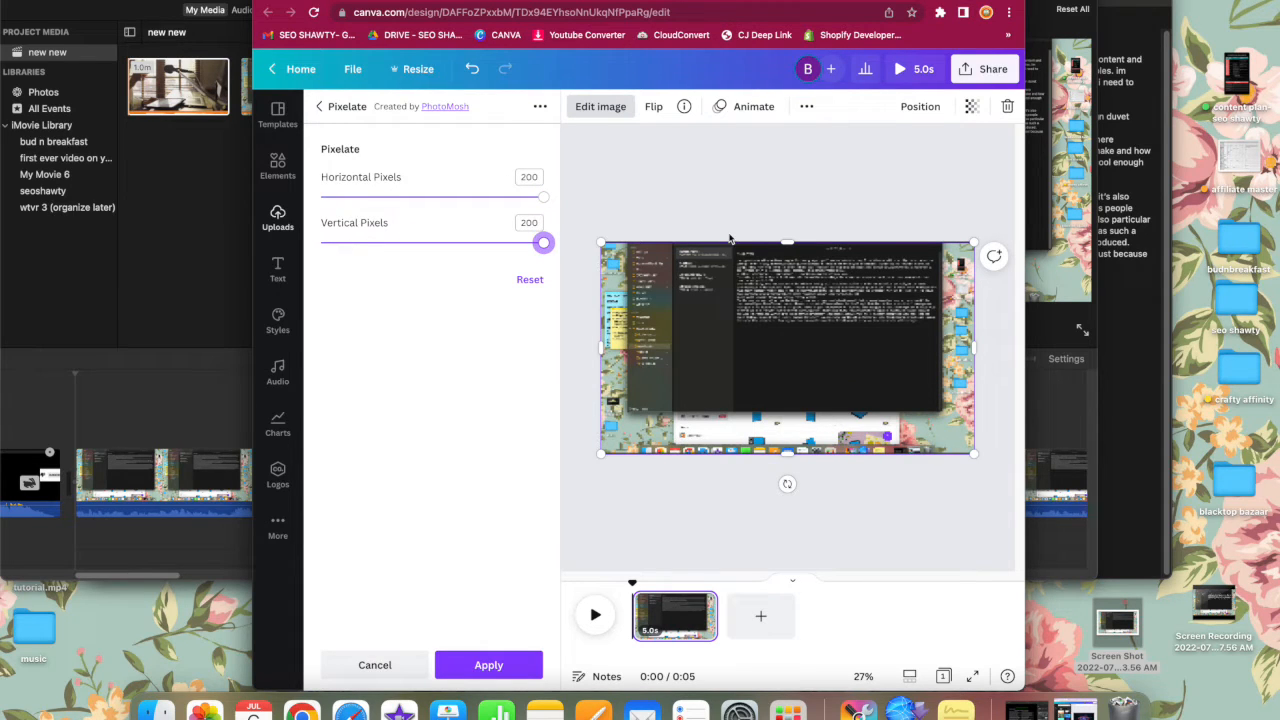
pyautogui.click(383, 663)
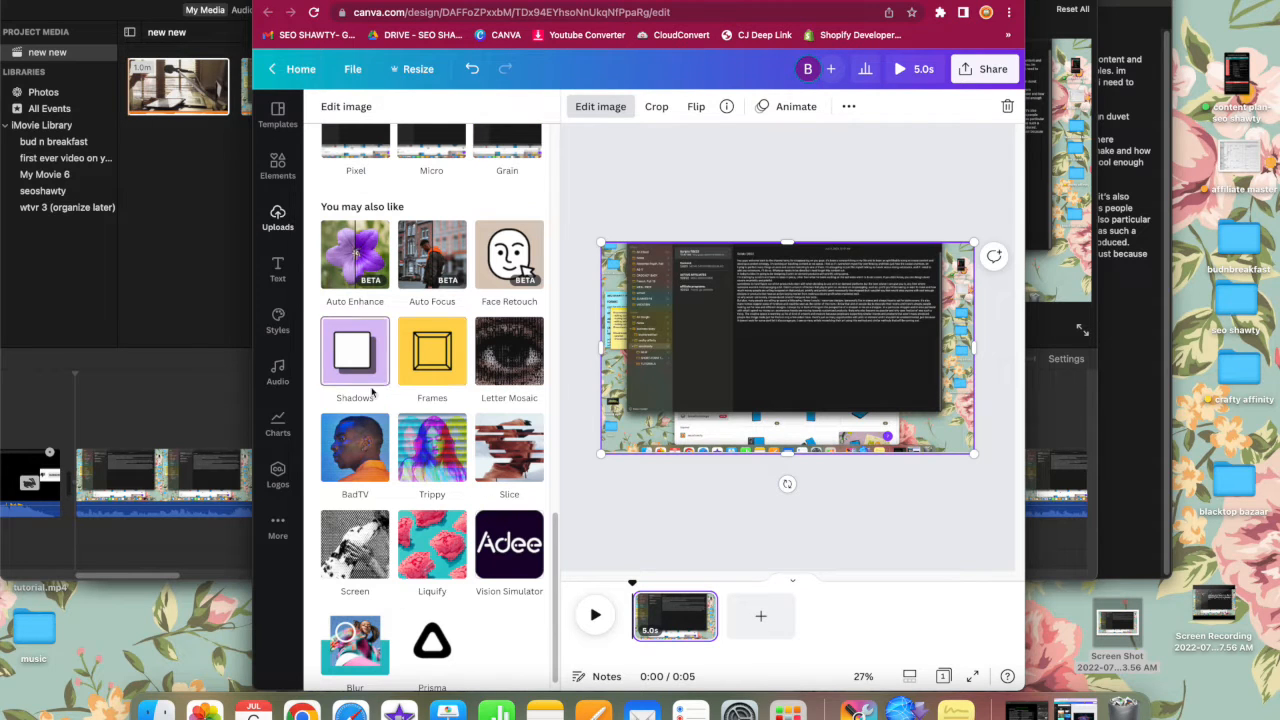
# Apply the Pixelate effect's Pixel style to the screenshot with Horizontal Pixels and Vertical Pixels both set to 200
pyautogui.scroll(3, 440, 372)
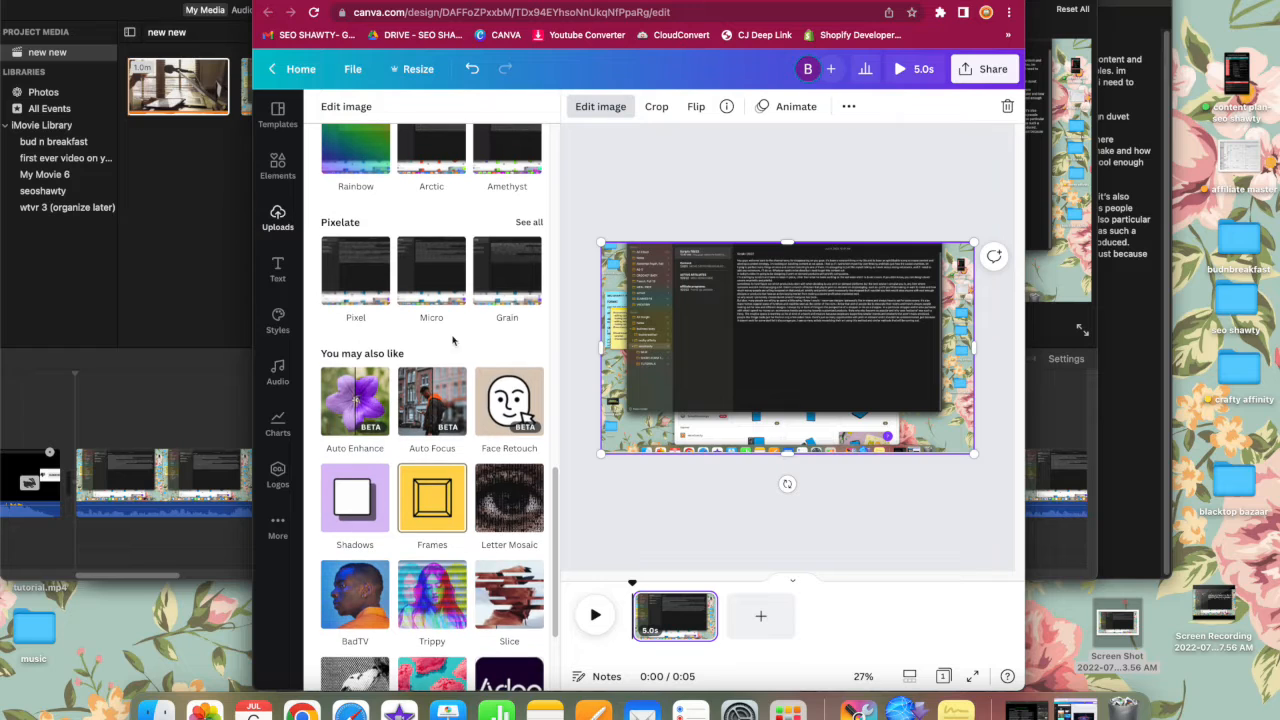
pyautogui.click(525, 223)
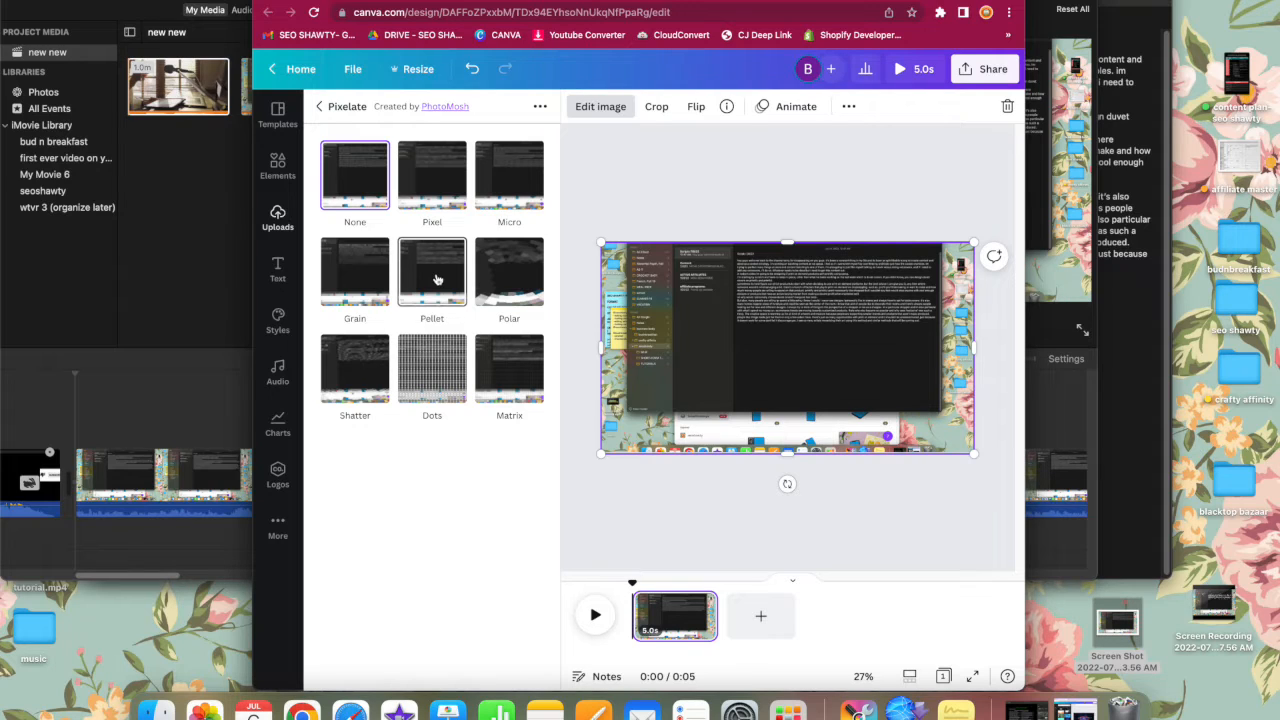
pyautogui.click(434, 192)
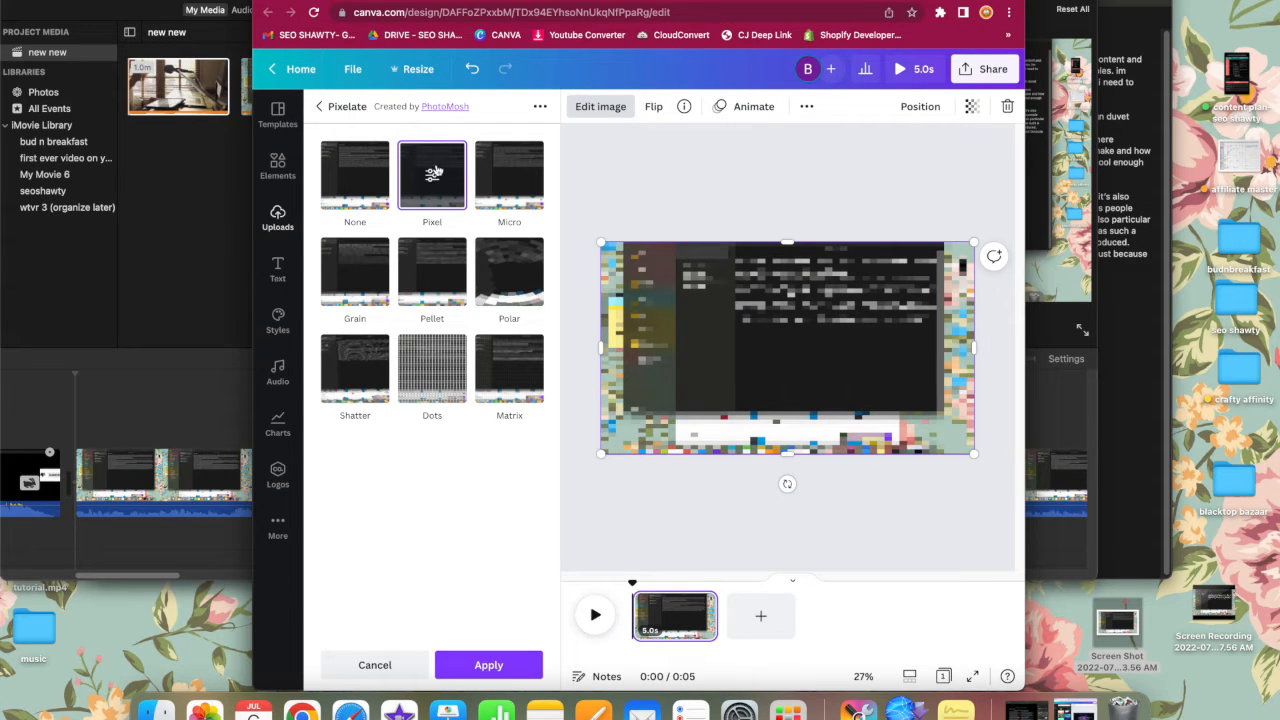
pyautogui.click(436, 173)
pyautogui.moveTo(377, 198); pyautogui.dragTo(605, 197)
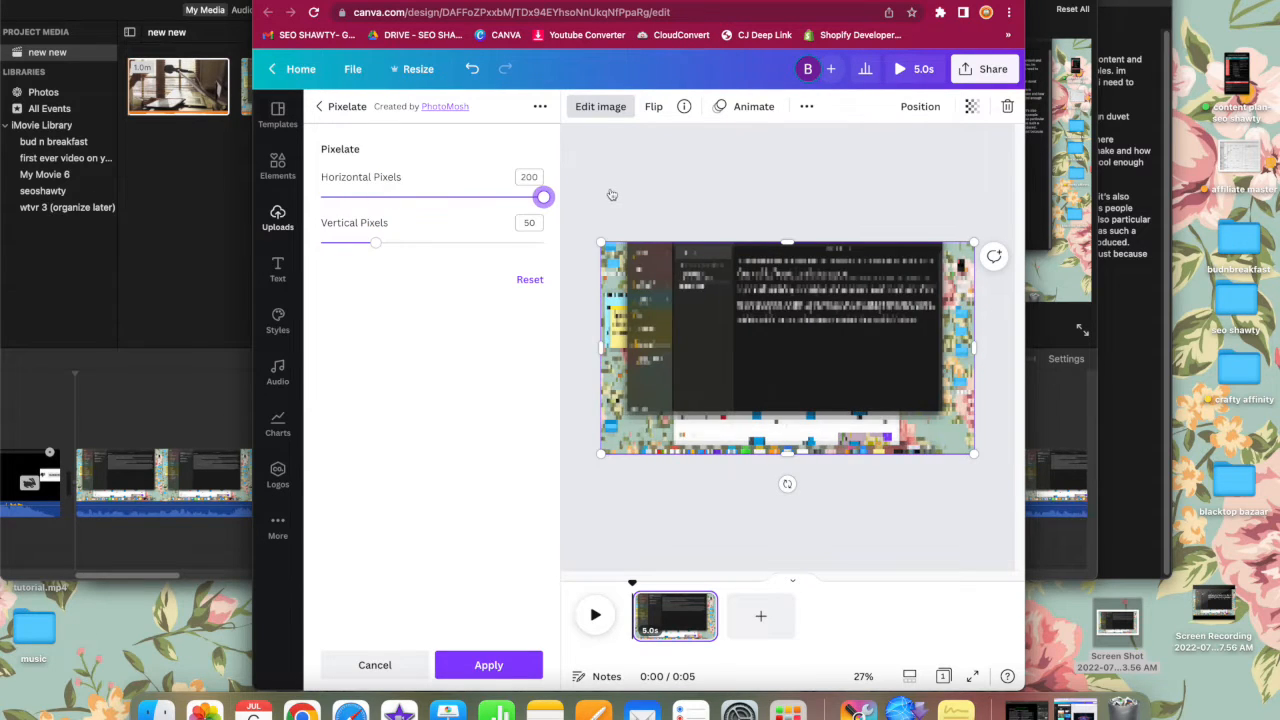
pyautogui.moveTo(377, 243); pyautogui.dragTo(697, 241)
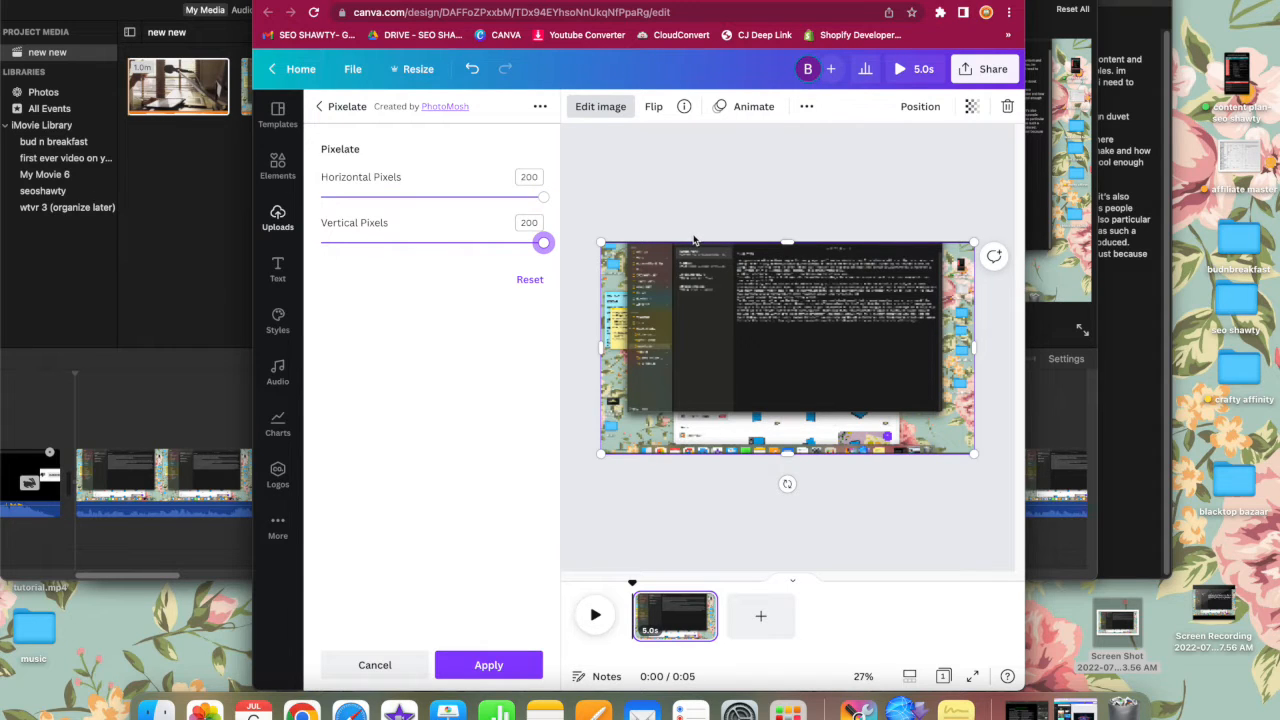
pyautogui.click(481, 662)
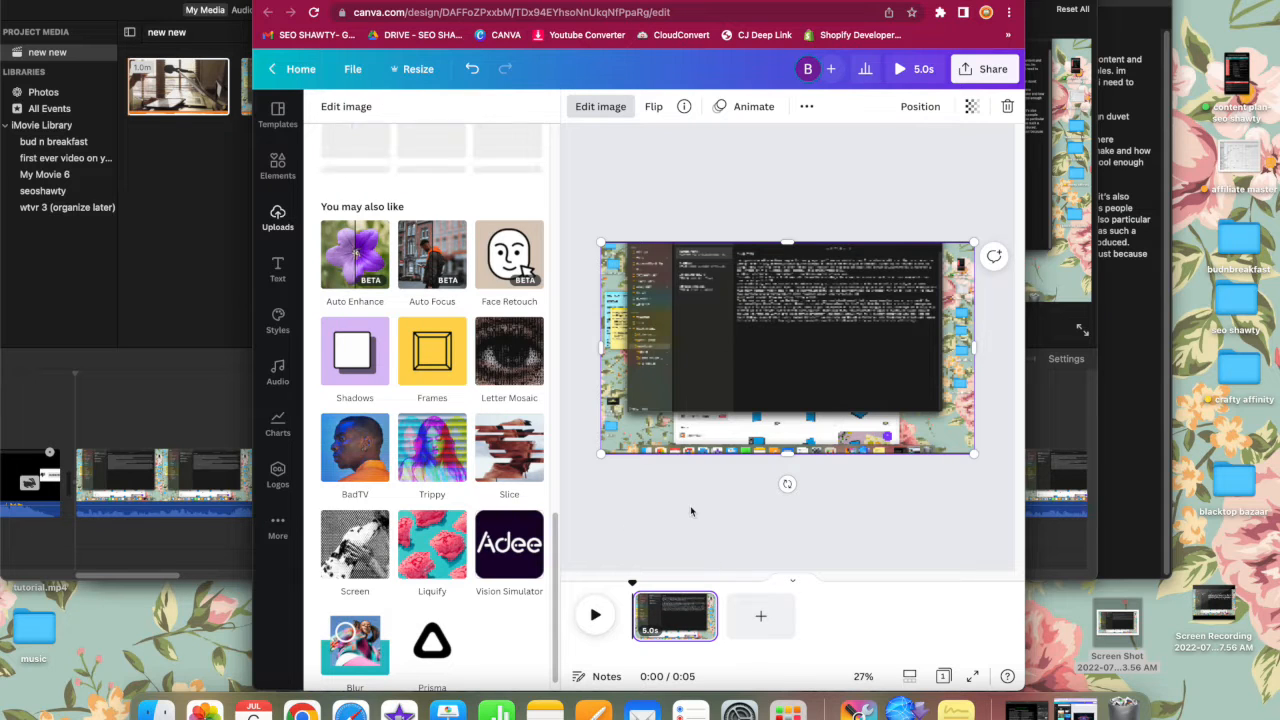
# Download the pixelated design as a JPG
pyautogui.click(692, 508)
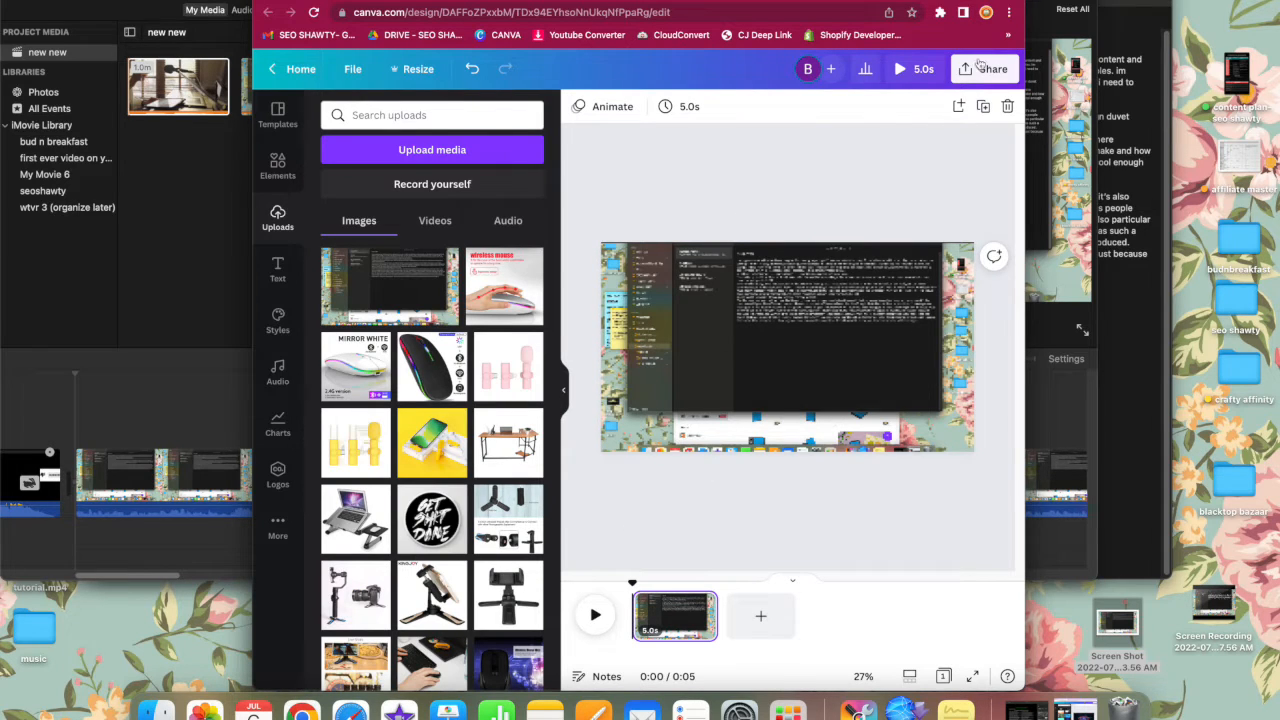
pyautogui.click(990, 64)
pyautogui.click(838, 414)
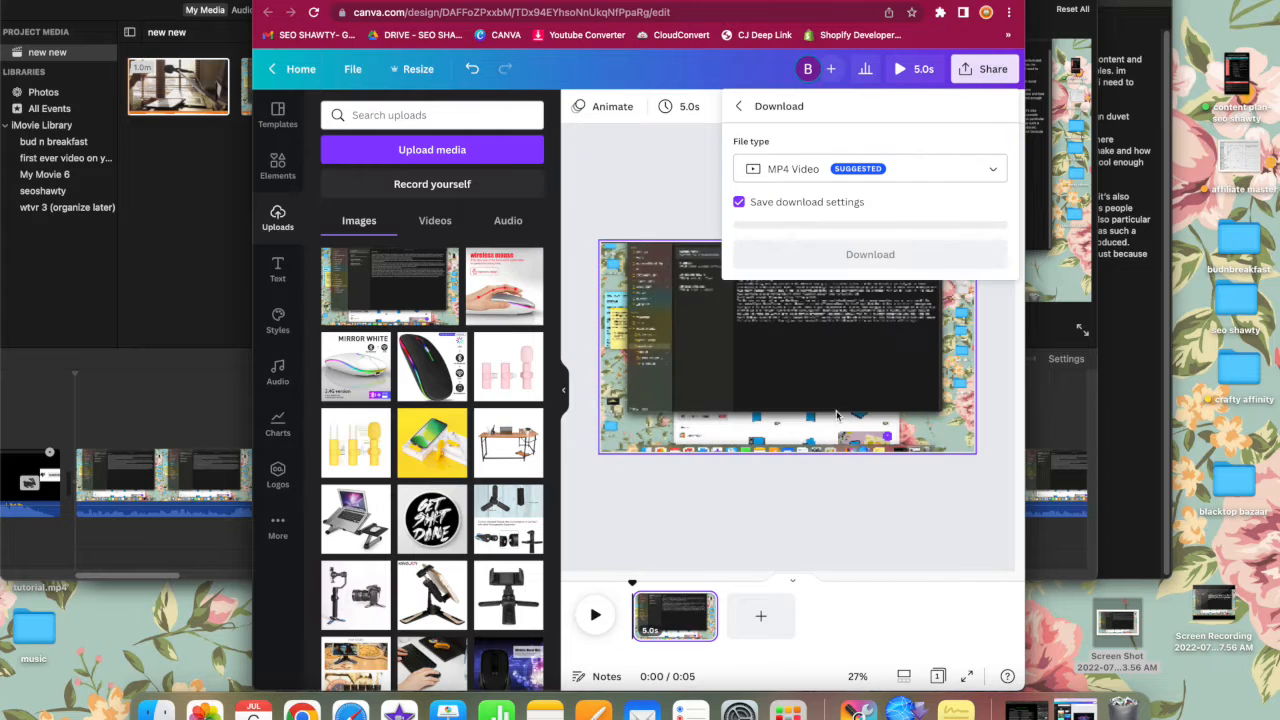
pyautogui.click(826, 175)
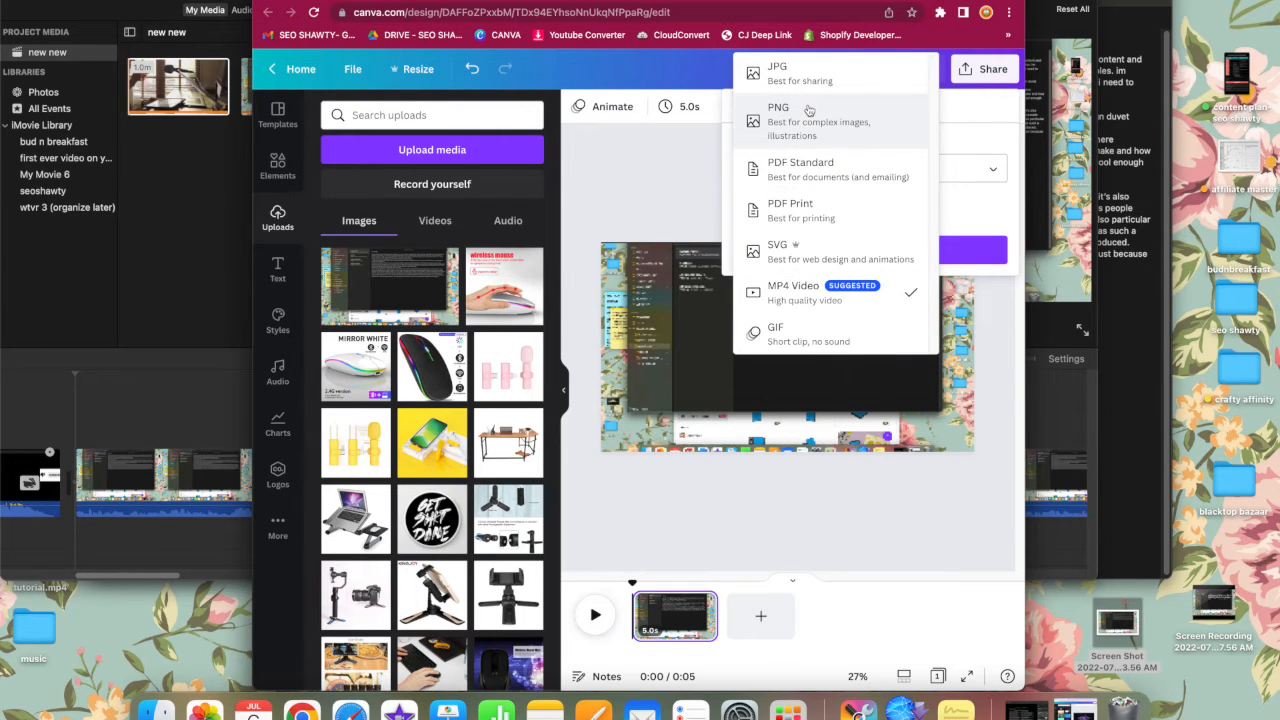
pyautogui.click(786, 68)
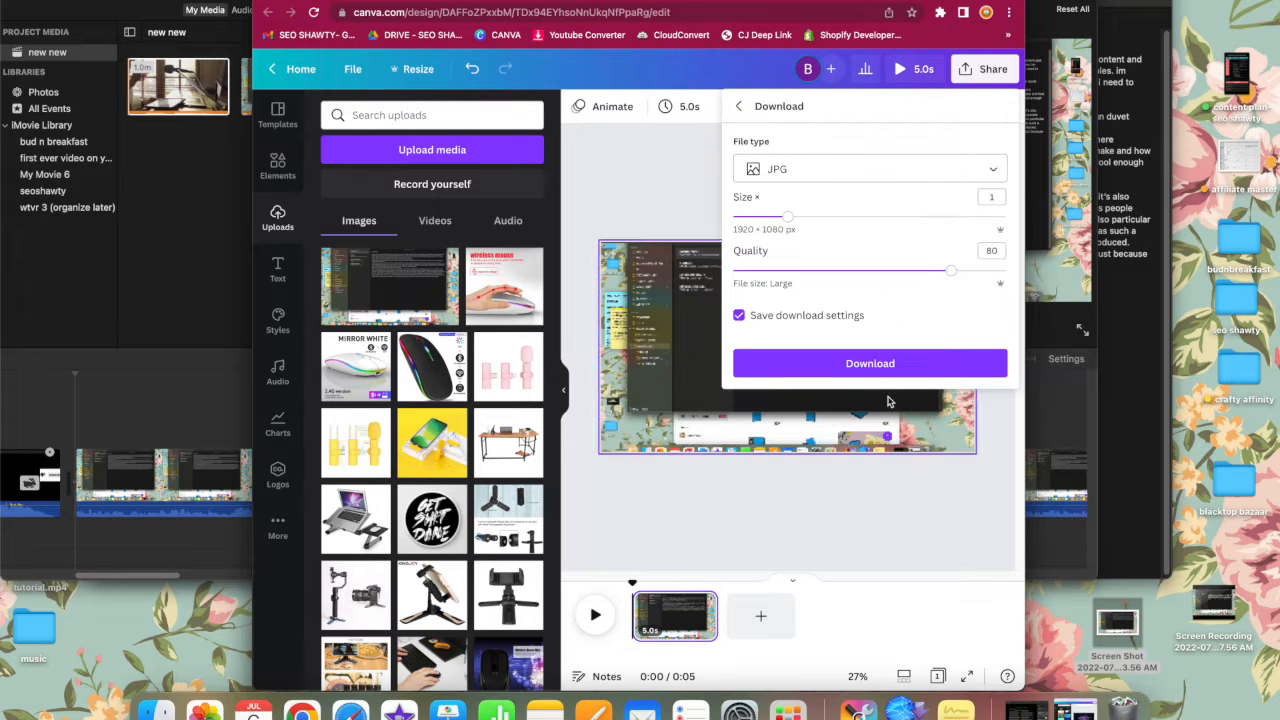
pyautogui.click(838, 363)
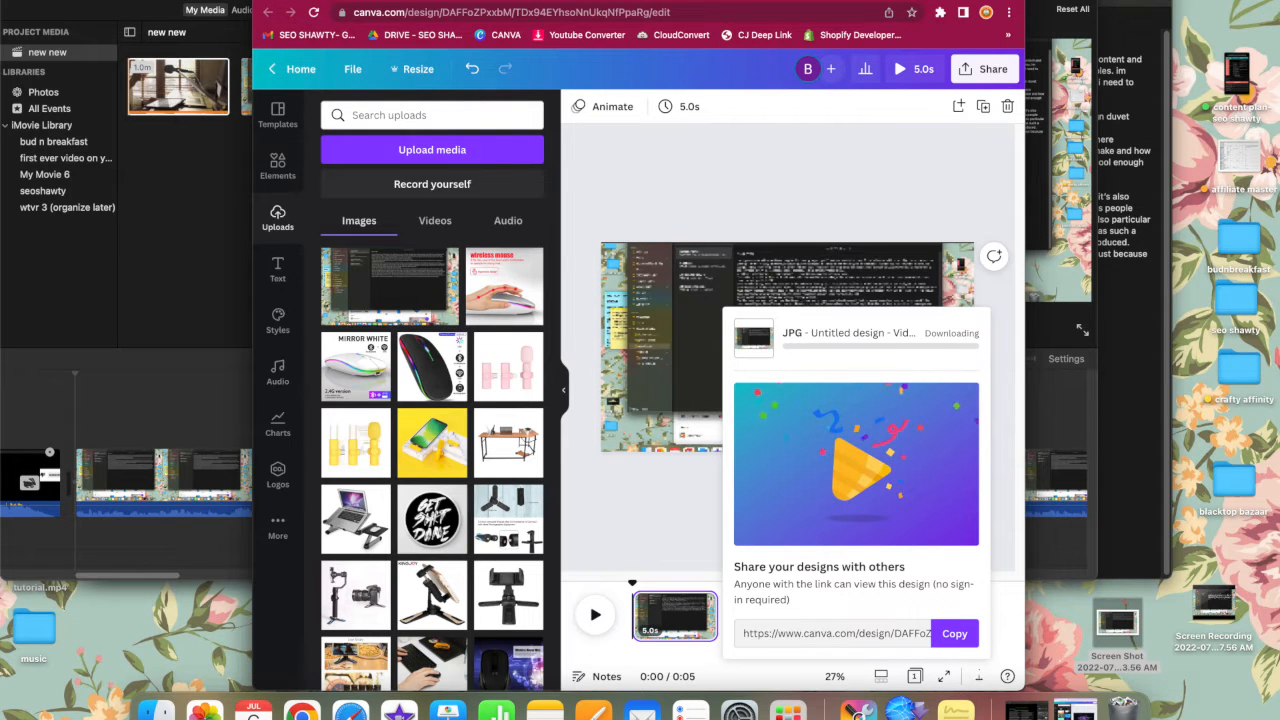
# Switch to Finder, preview the downloaded Untitled design.jpg from the Downloads folder, and close the preview
pyautogui.press('super+m')
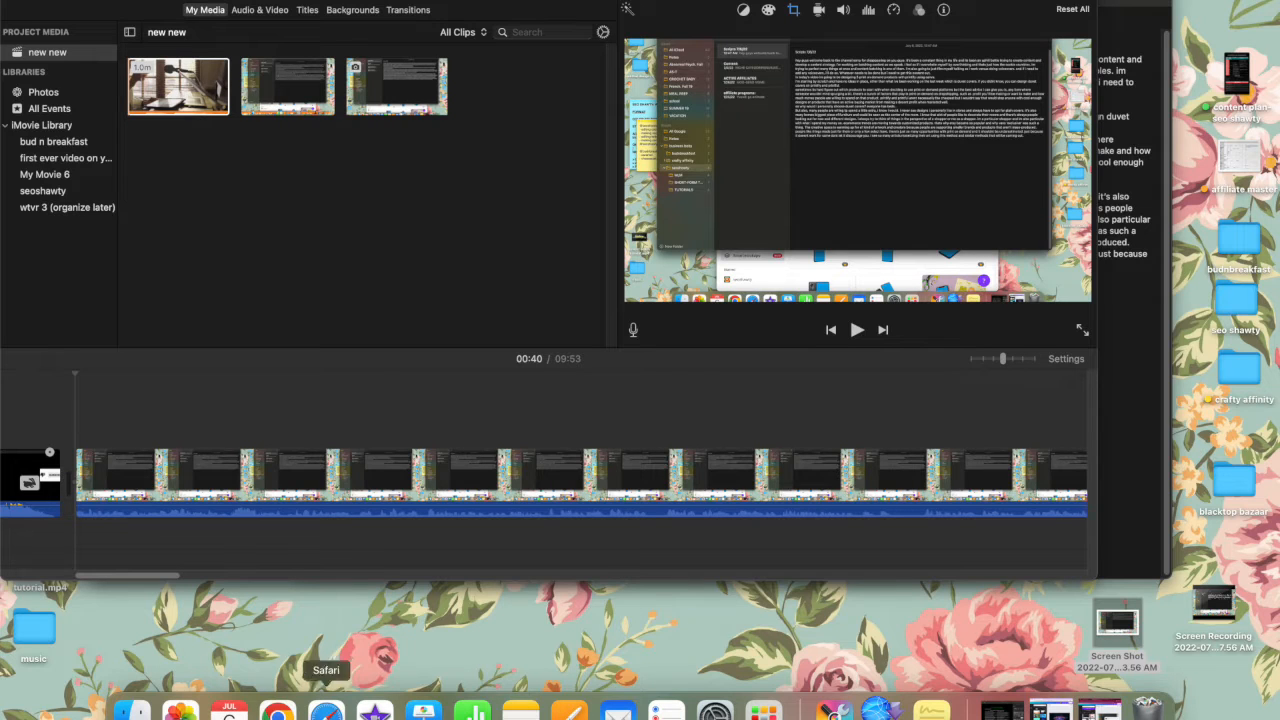
pyautogui.click(148, 702)
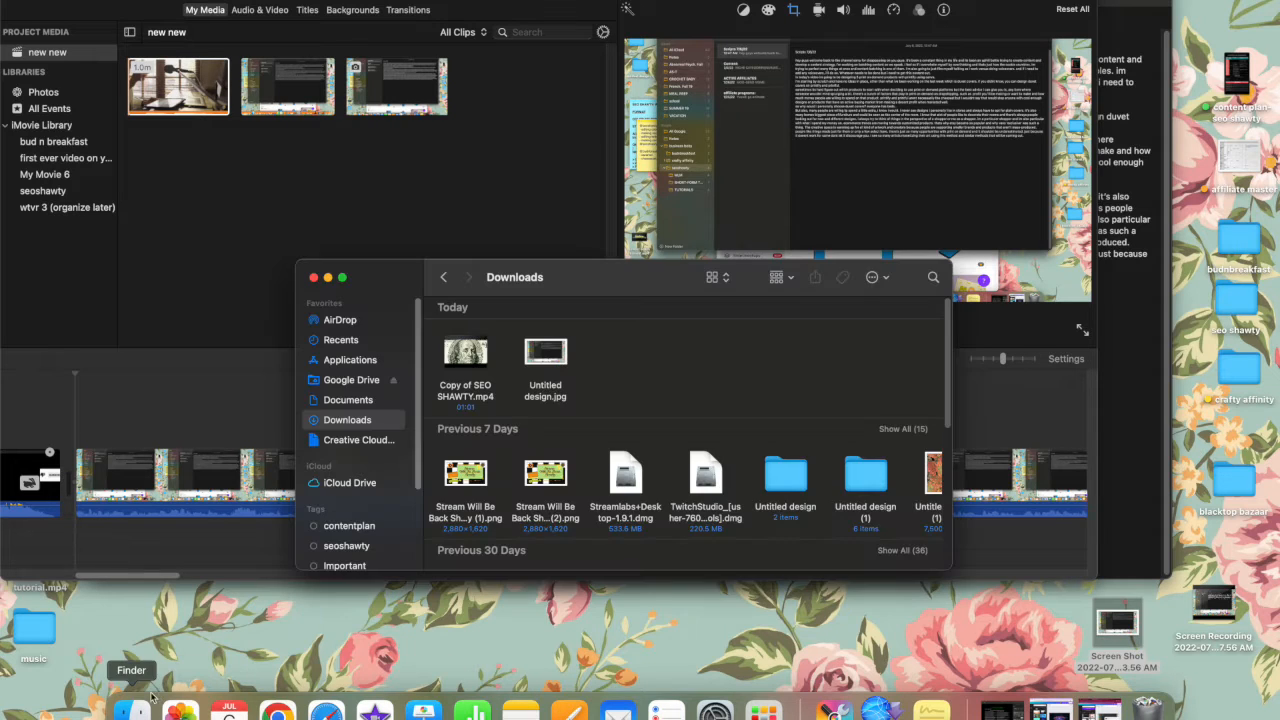
pyautogui.click(545, 355)
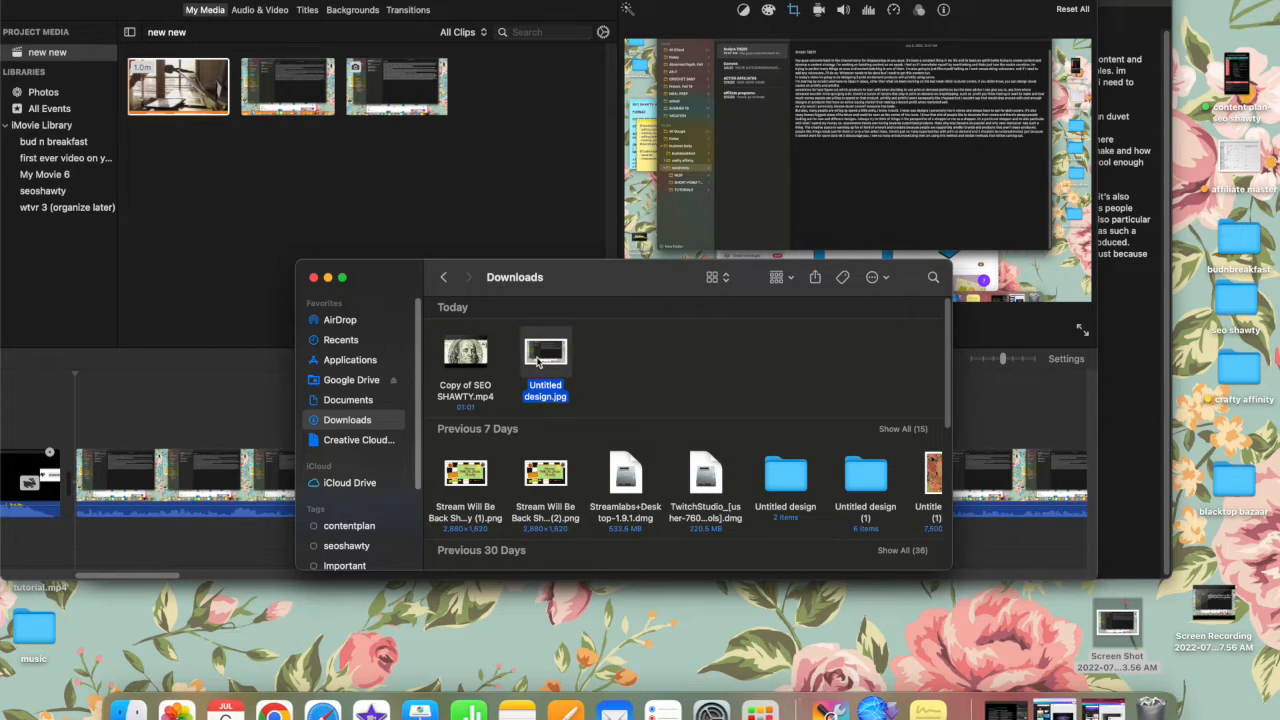
pyautogui.doubleClick(535, 362)
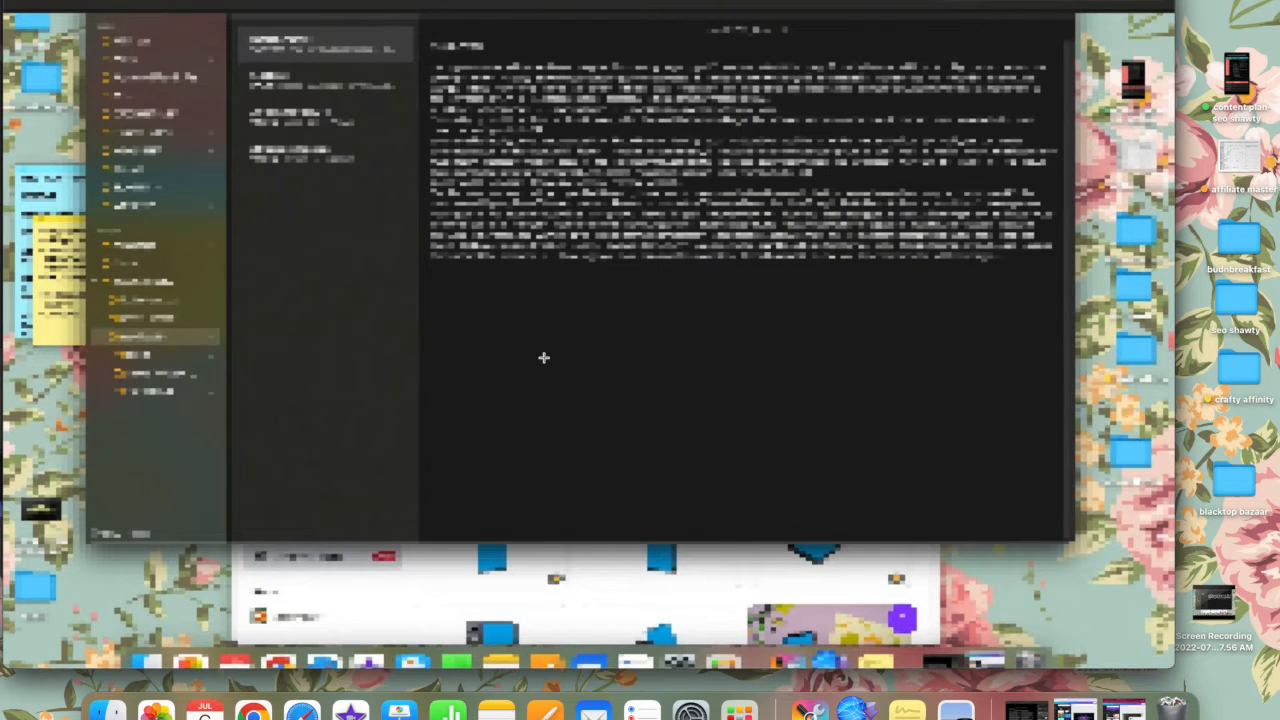
pyautogui.click(15, 3)
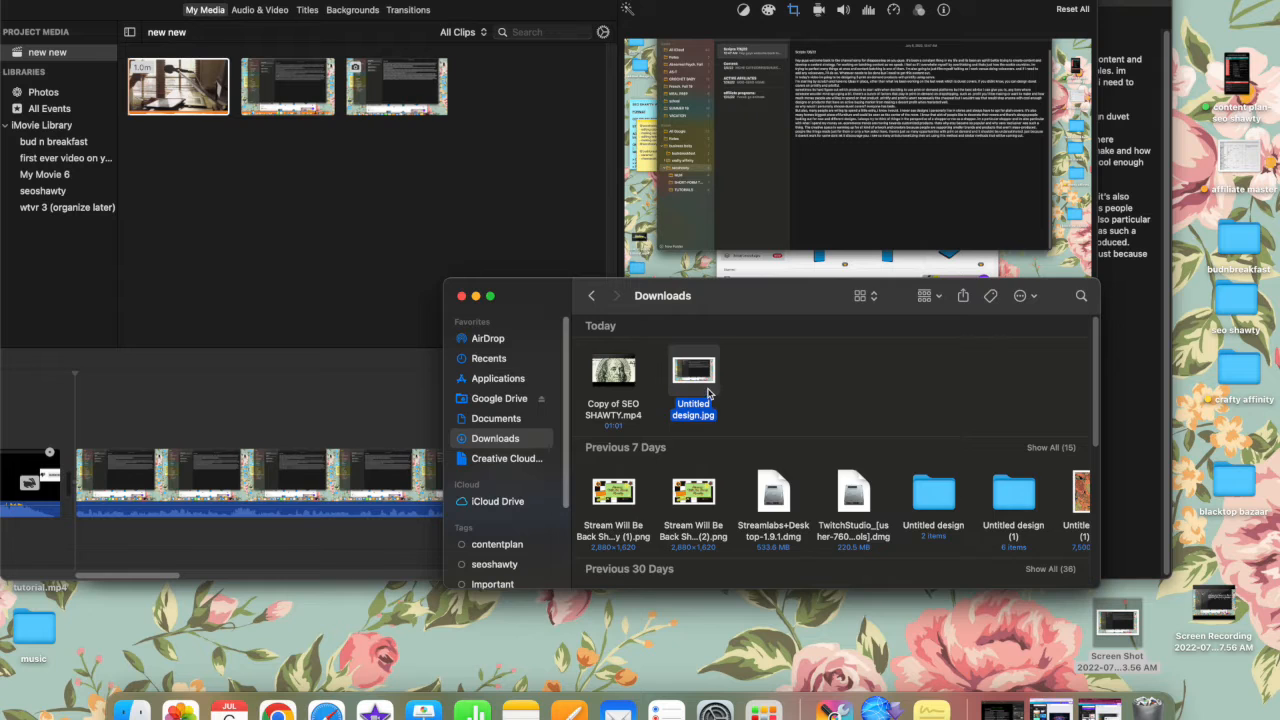
# Import Untitled design.jpg from Downloads into the project and overlay it above the start of the first screen recording clip
pyautogui.moveTo(693, 380); pyautogui.dragTo(330, 190)
pyautogui.moveTo(344, 252); pyautogui.dragTo(78, 409)
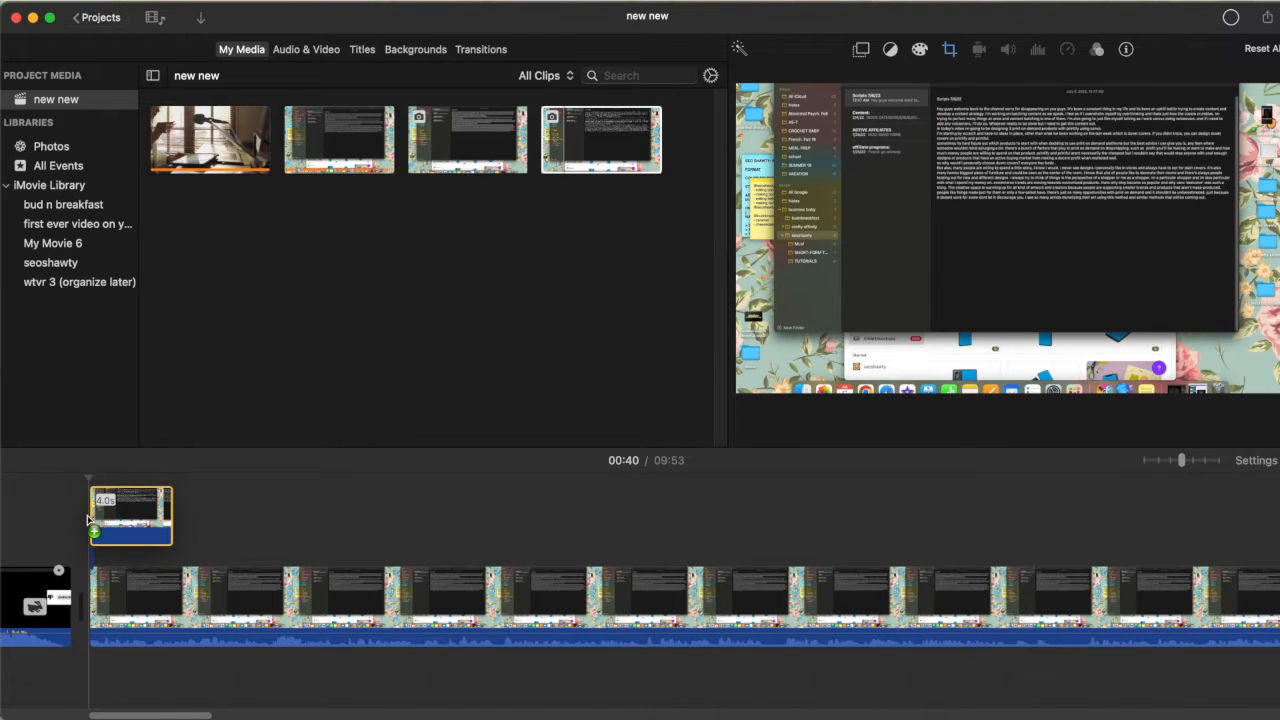
pyautogui.moveTo(88, 517); pyautogui.dragTo(90, 520)
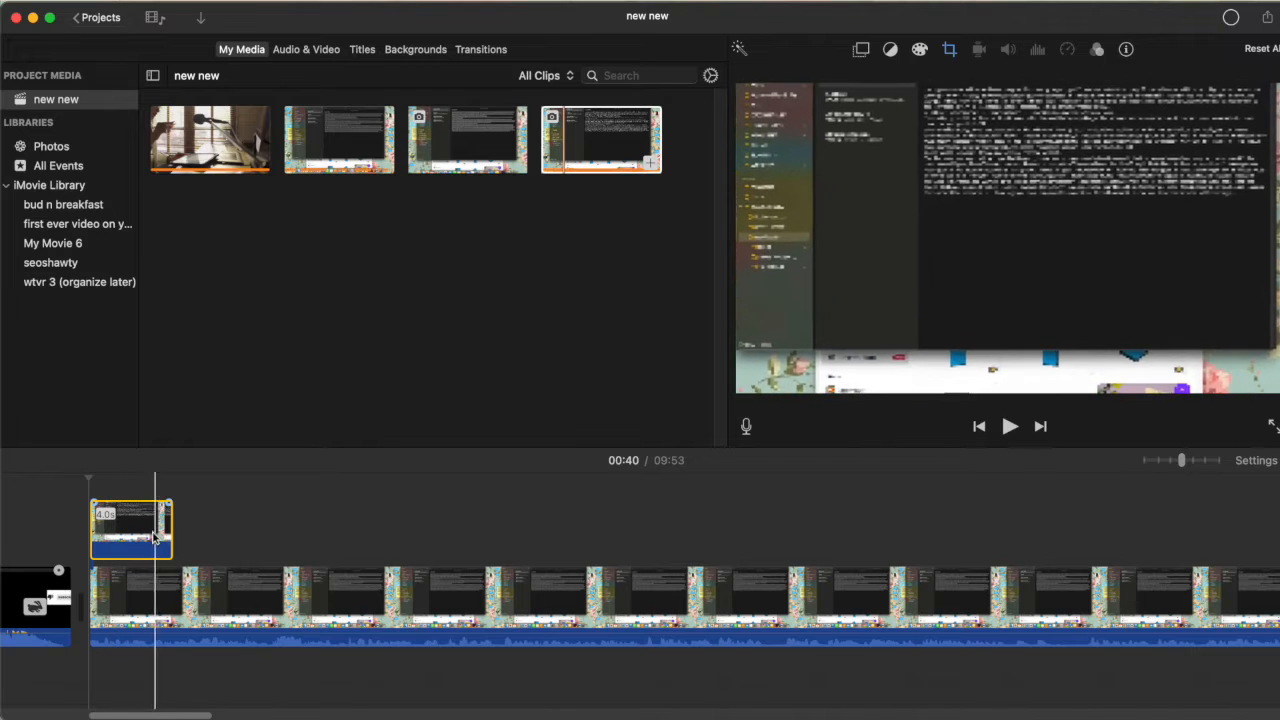
# Set the pixelated image overlay to Picture in Picture and enlarge it to fill the whole frame
pyautogui.click(136, 538)
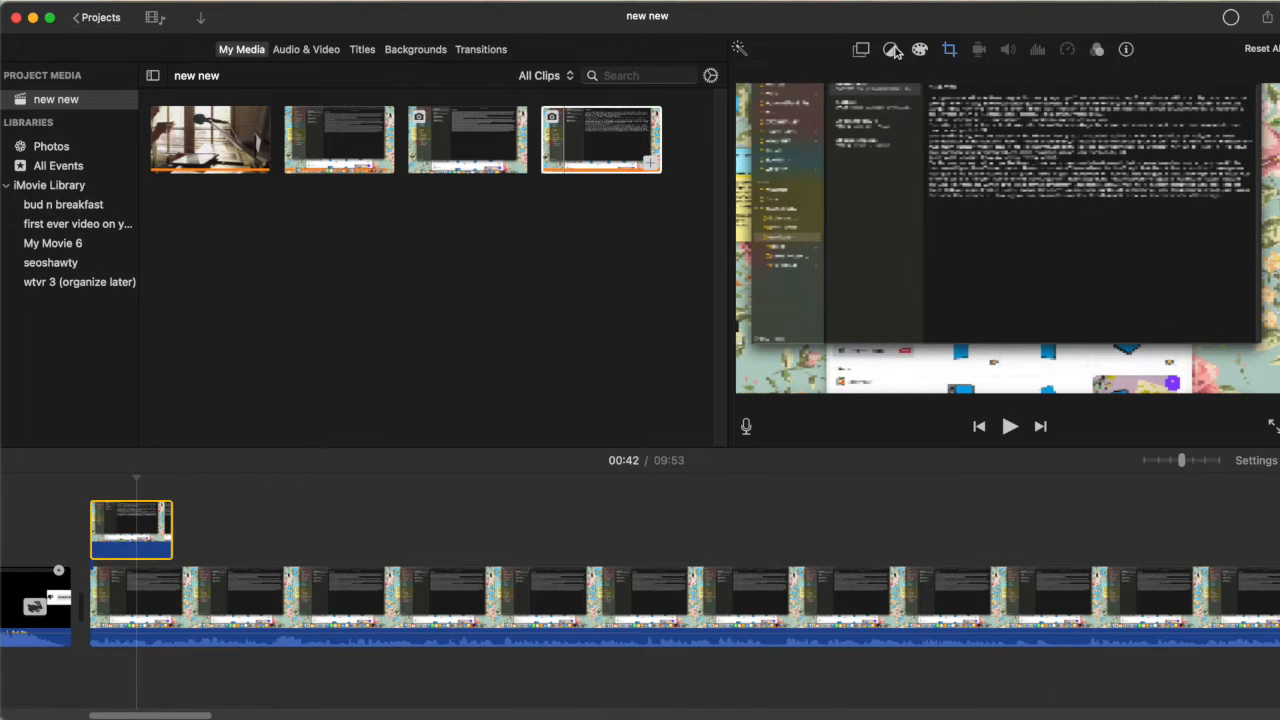
pyautogui.click(893, 50)
pyautogui.click(866, 50)
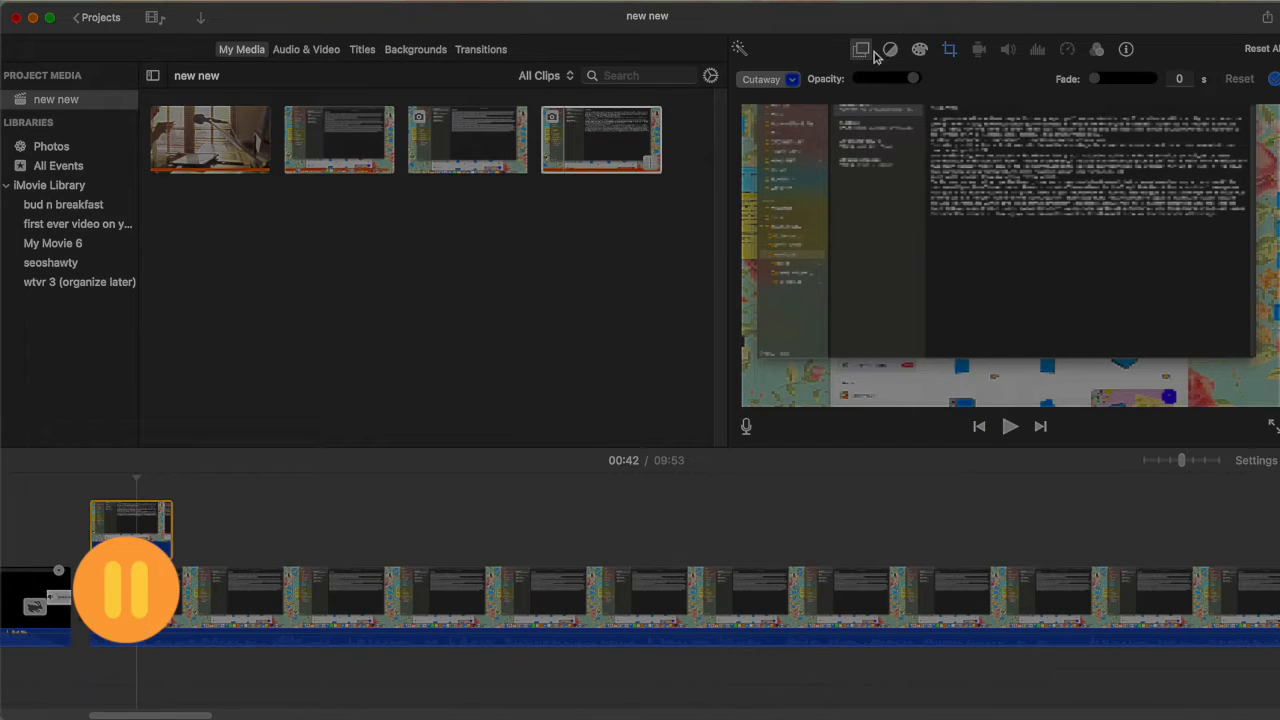
pyautogui.click(768, 79)
pyautogui.click(785, 149)
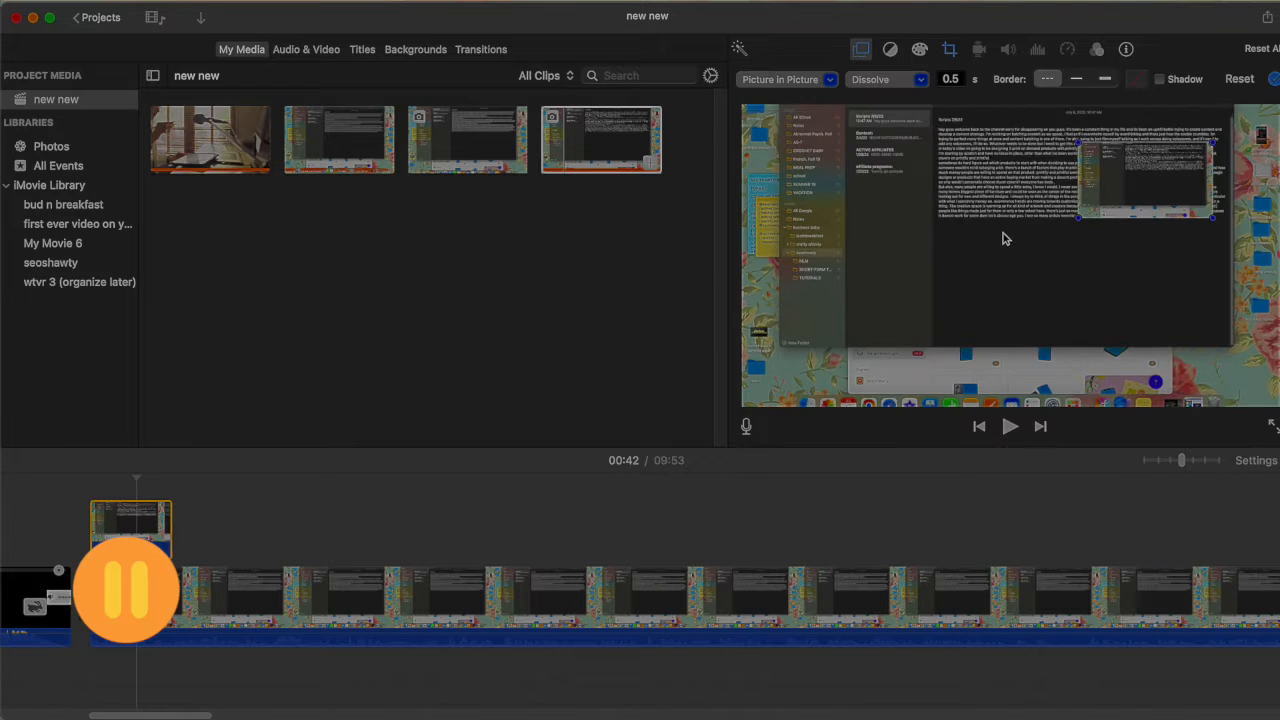
pyautogui.moveTo(1165, 190); pyautogui.dragTo(1268, 377)
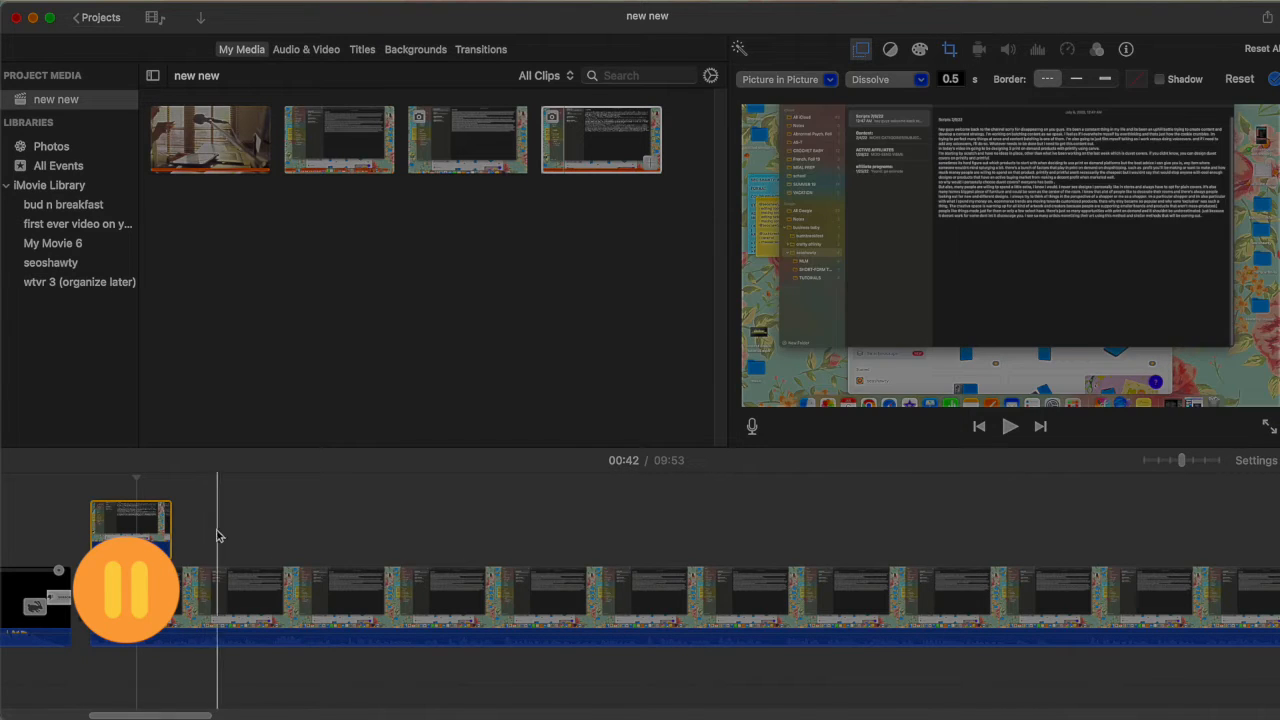
# Extend the pixelated overlay along the timeline to the end of the last screen recording clip
pyautogui.moveTo(173, 524); pyautogui.dragTo(1197, 524)
pyautogui.moveTo(177, 716); pyautogui.dragTo(270, 716)
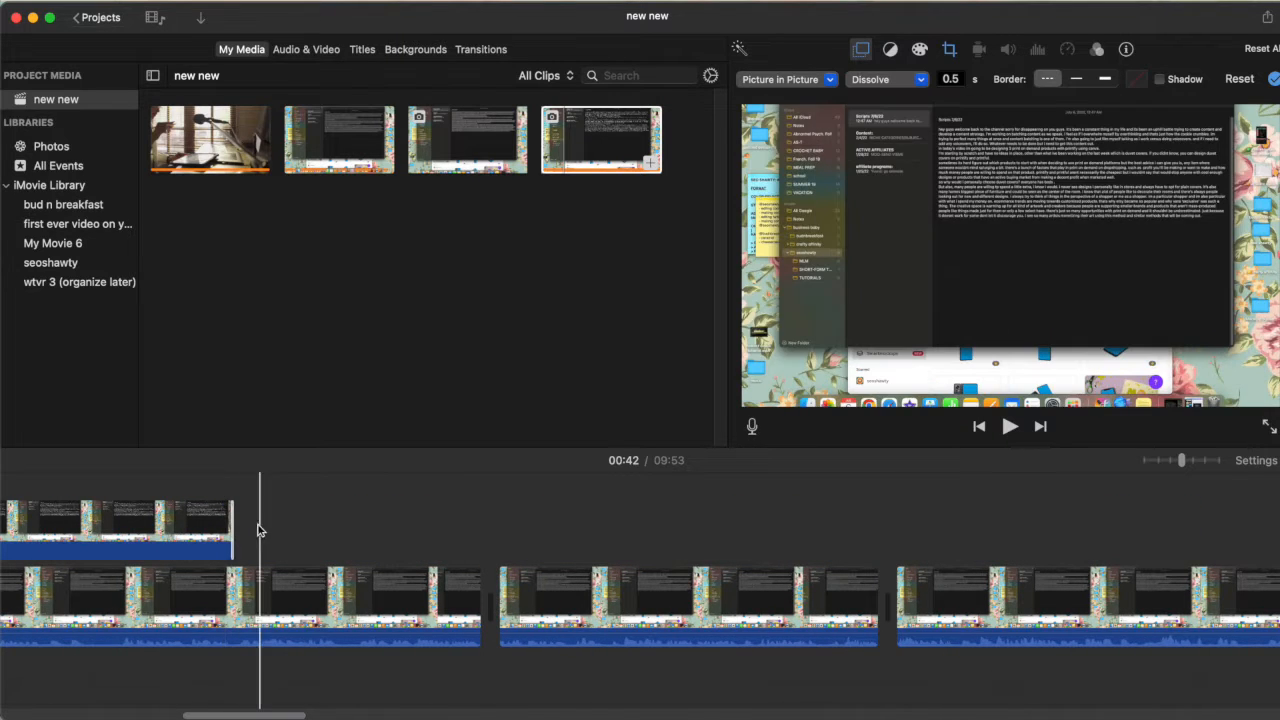
pyautogui.click(232, 527)
pyautogui.moveTo(232, 527); pyautogui.dragTo(65, 640)
pyautogui.moveTo(1098, 716); pyautogui.dragTo(1014, 716)
pyautogui.moveTo(1078, 525); pyautogui.dragTo(978, 525)
pyautogui.moveTo(1019, 716); pyautogui.dragTo(95, 612)
pyautogui.rightClick(95, 612)
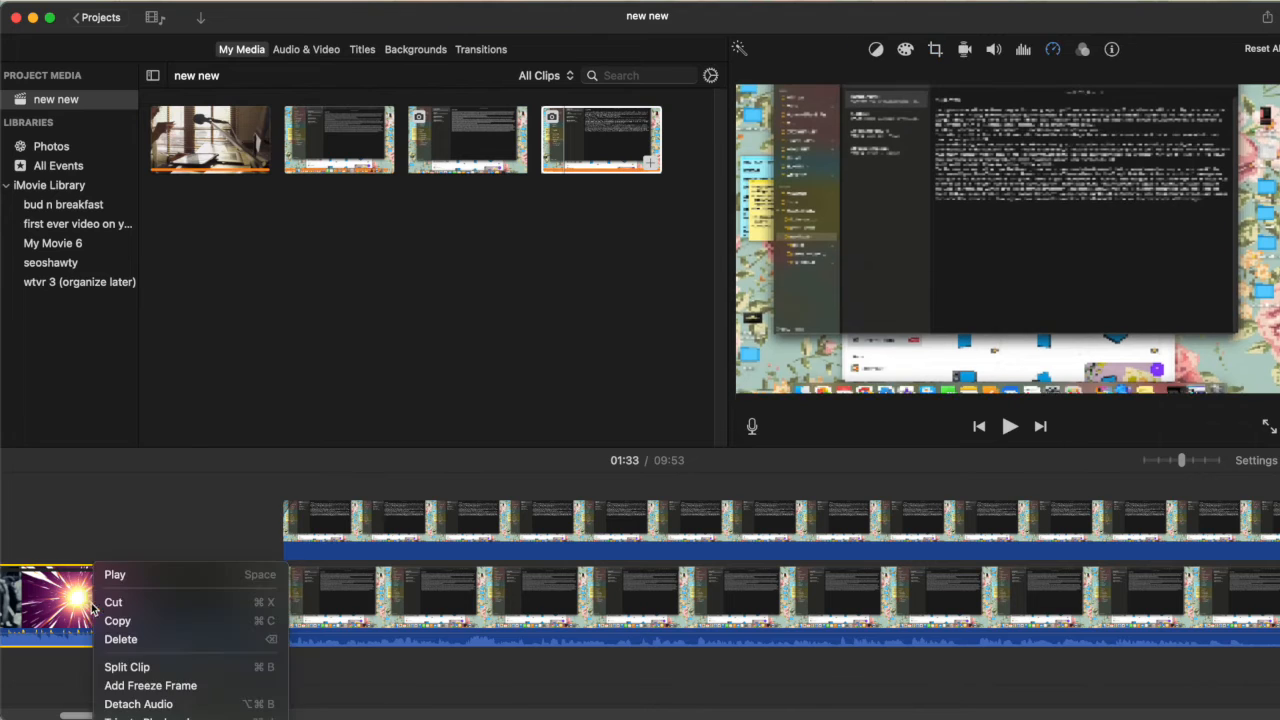
pyautogui.click(380, 588)
pyautogui.rightClick(378, 568)
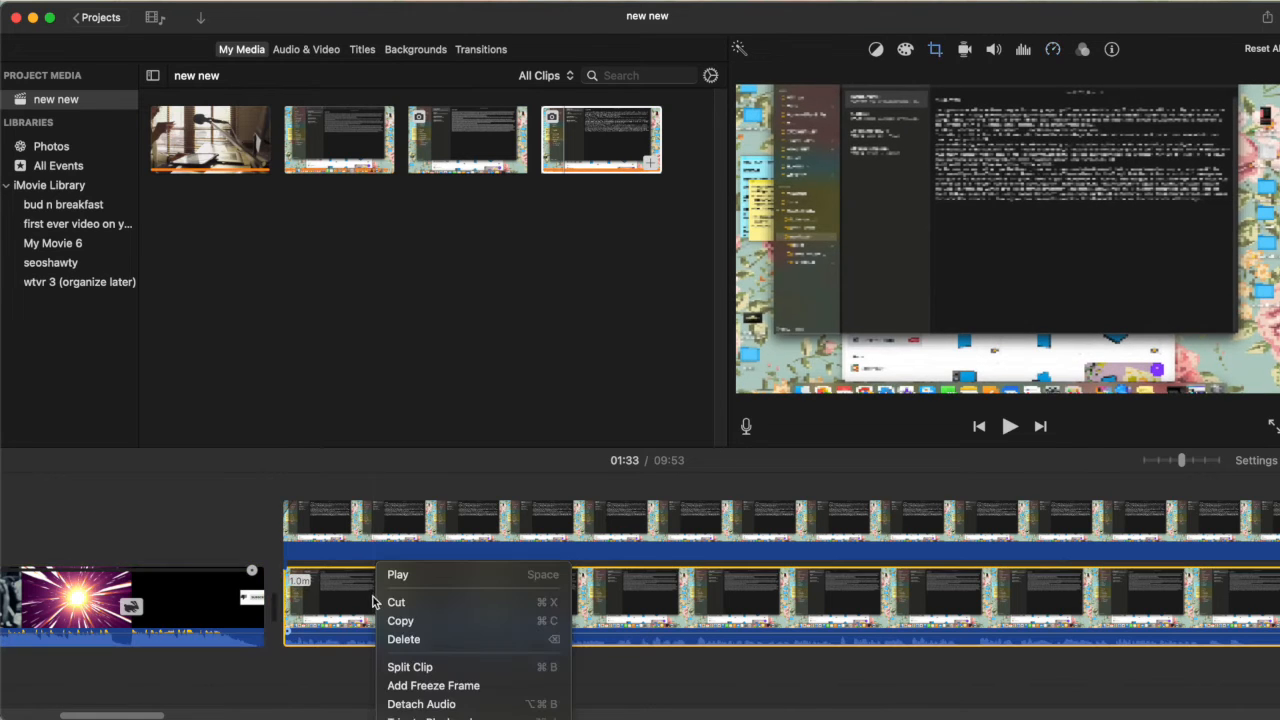
pyautogui.click(287, 697)
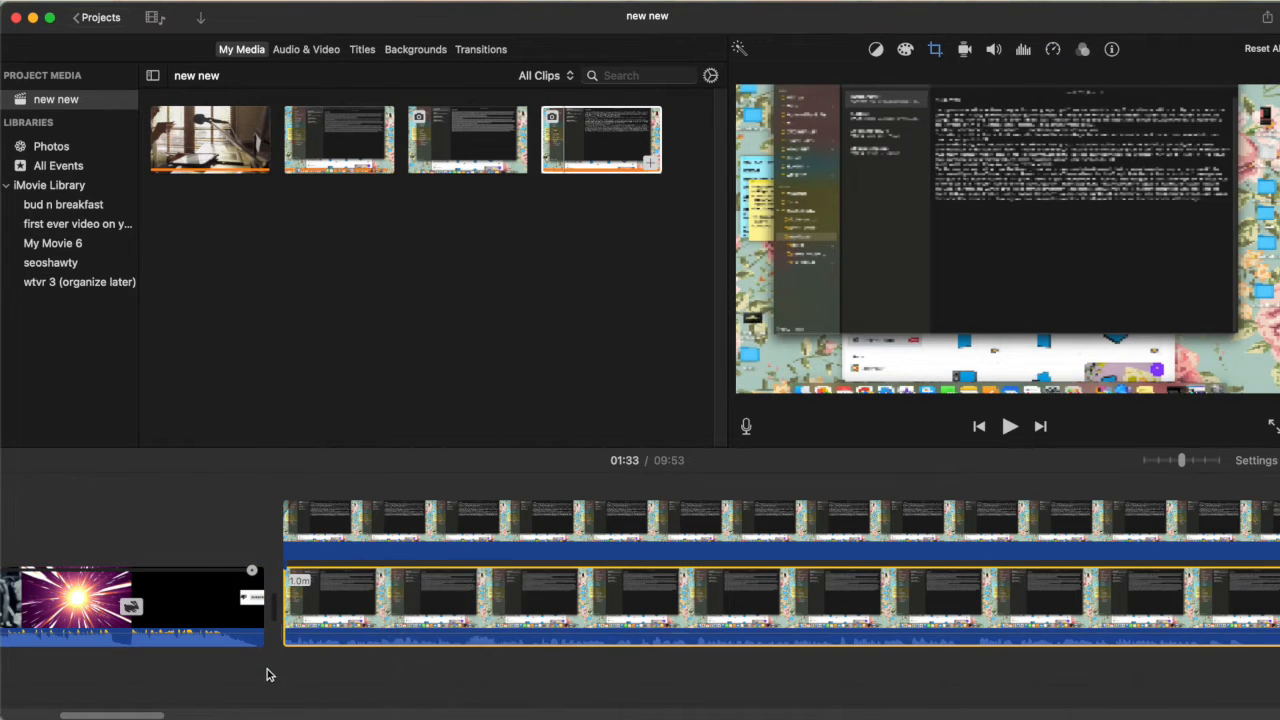
pyautogui.moveTo(268, 672); pyautogui.dragTo(269, 668)
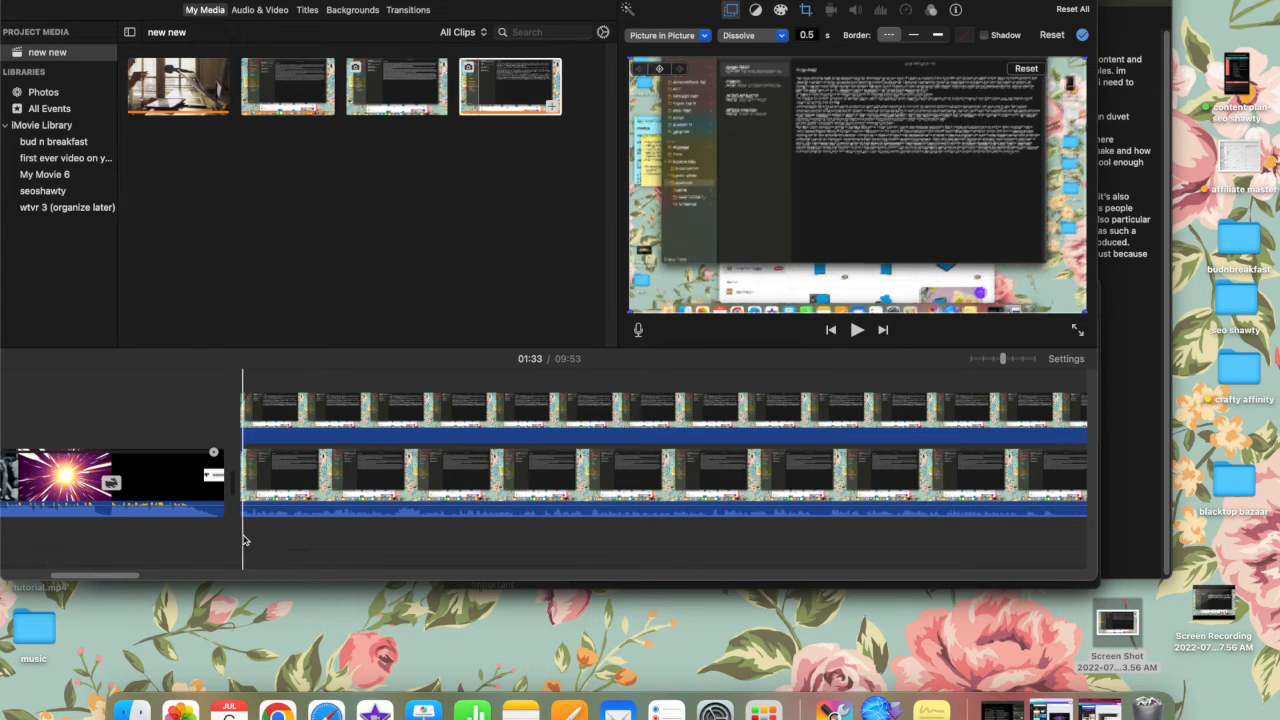
# Select all the screen recording clips beneath the overlay and detach their audio
pyautogui.moveTo(242, 538); pyautogui.dragTo(430, 474)
pyautogui.moveTo(1068, 578); pyautogui.dragTo(137, 566)
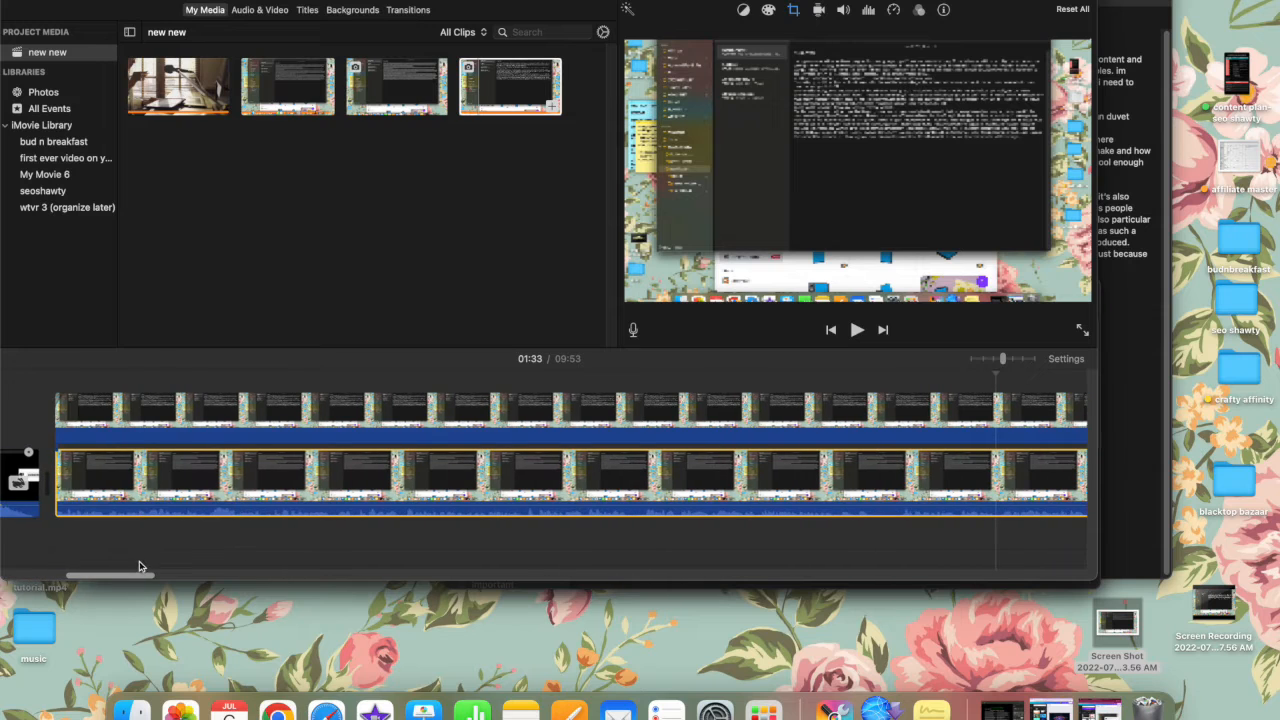
pyautogui.rightClick(172, 455)
pyautogui.click(232, 565)
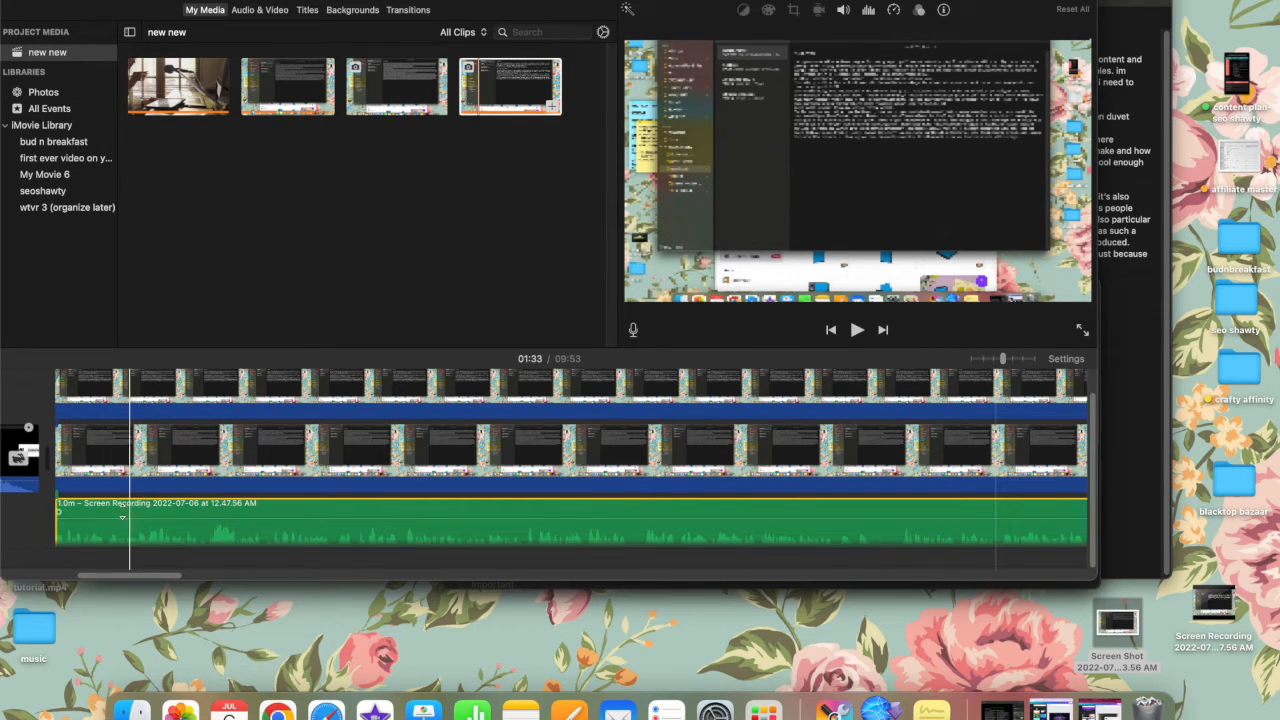
# Try deleting the first screen recording video clip beneath the overlay, and undo the deletion
pyautogui.click(92, 440)
pyautogui.click(32, 515)
pyautogui.click(98, 452)
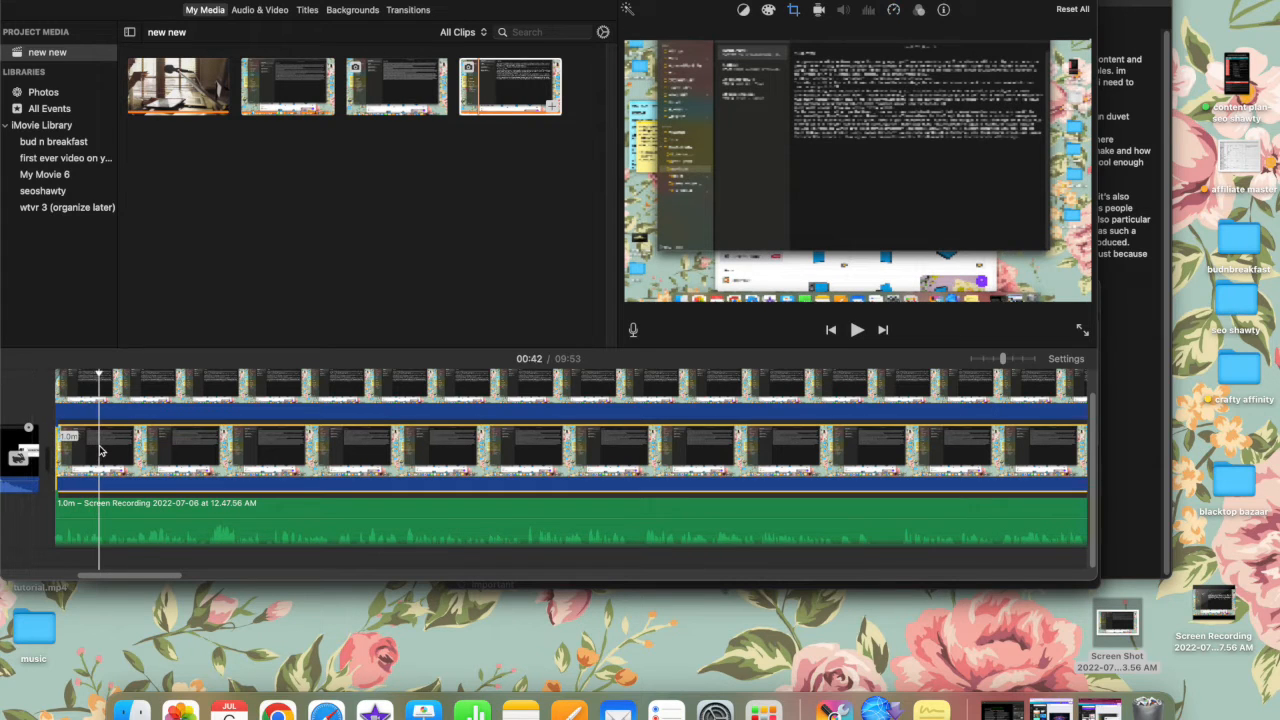
pyautogui.press('Delete')
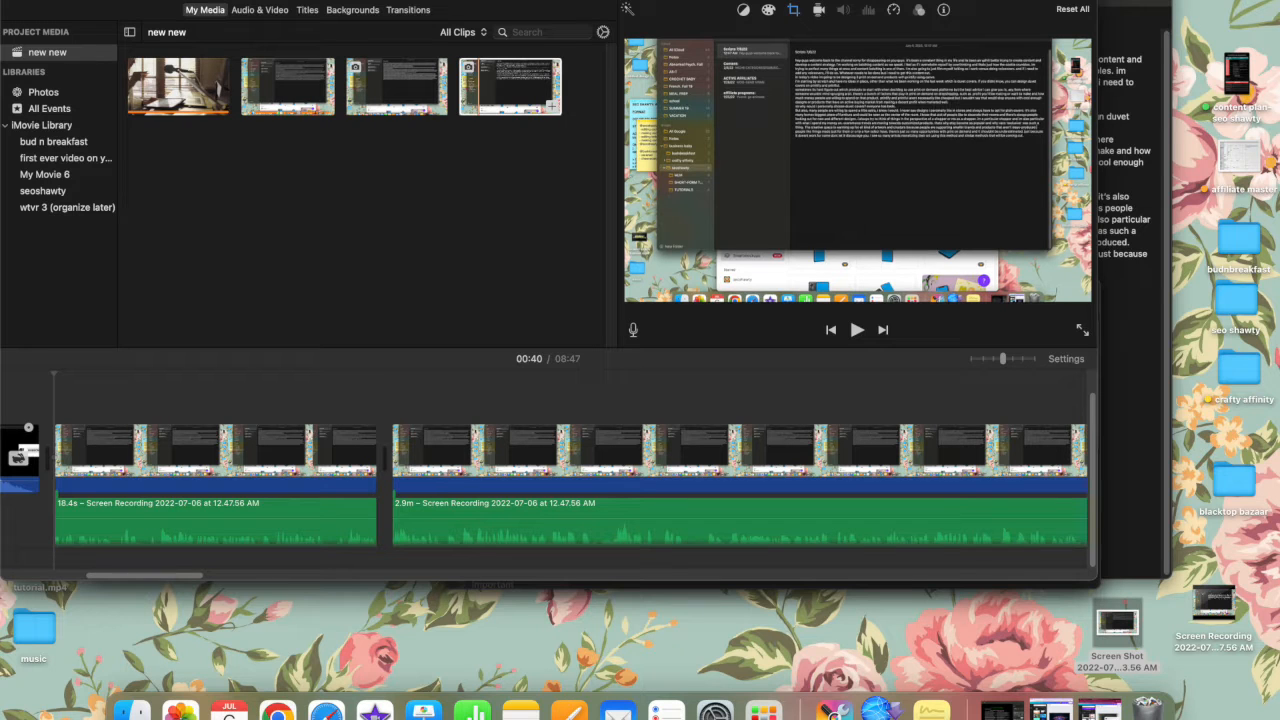
pyautogui.press('super+z')
# Try deleting all the screen recording video clips beneath the overlay together, and undo the deletion
pyautogui.click(32, 525)
pyautogui.moveTo(50, 440); pyautogui.dragTo(779, 459)
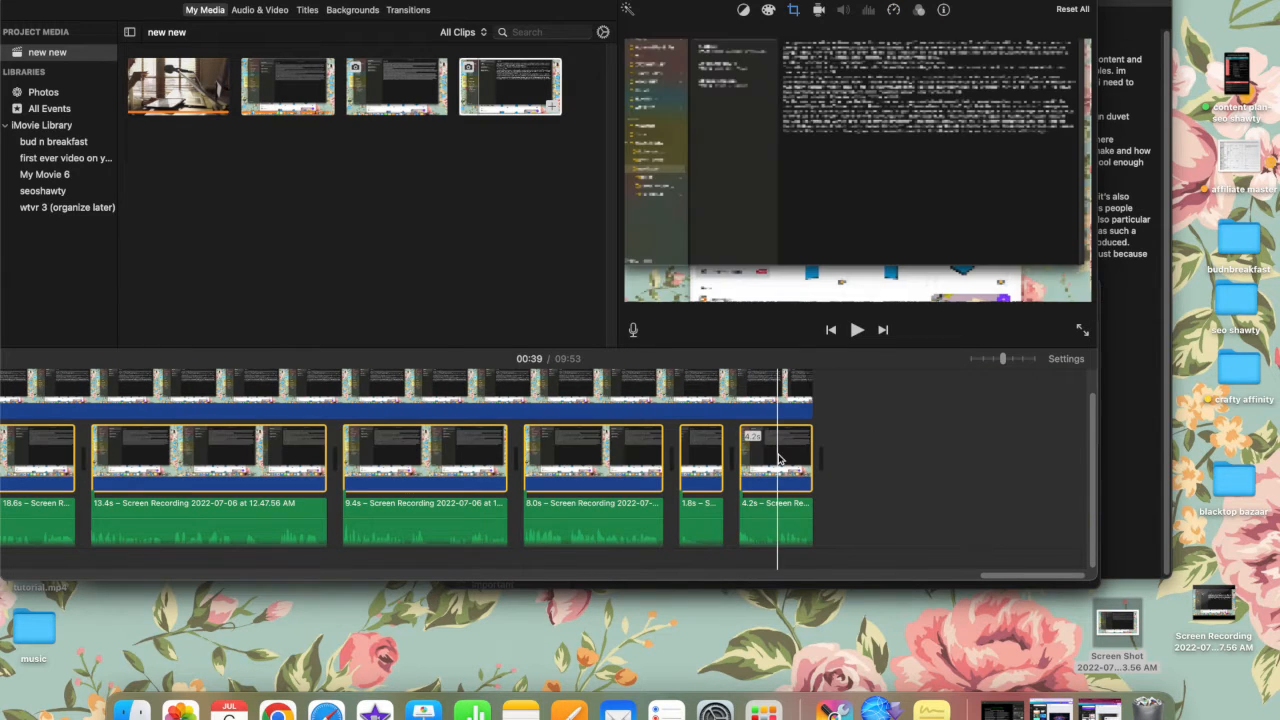
pyautogui.press('Delete')
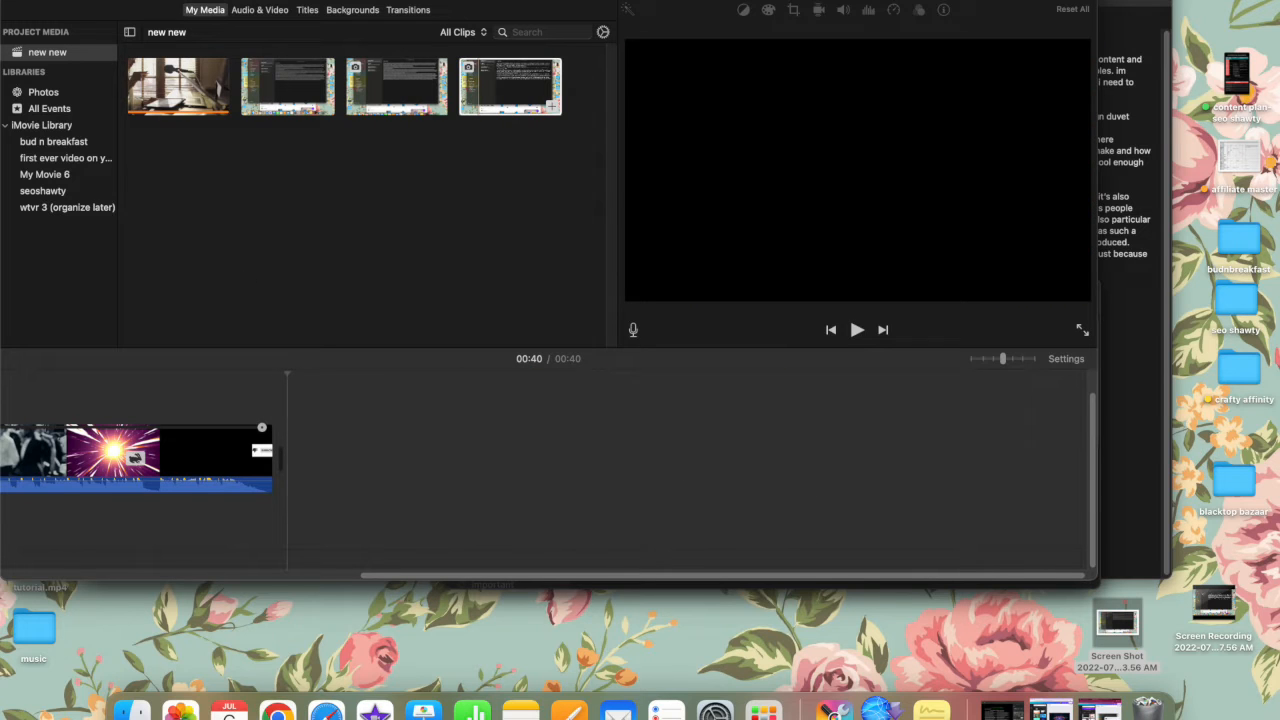
pyautogui.press('super+z')
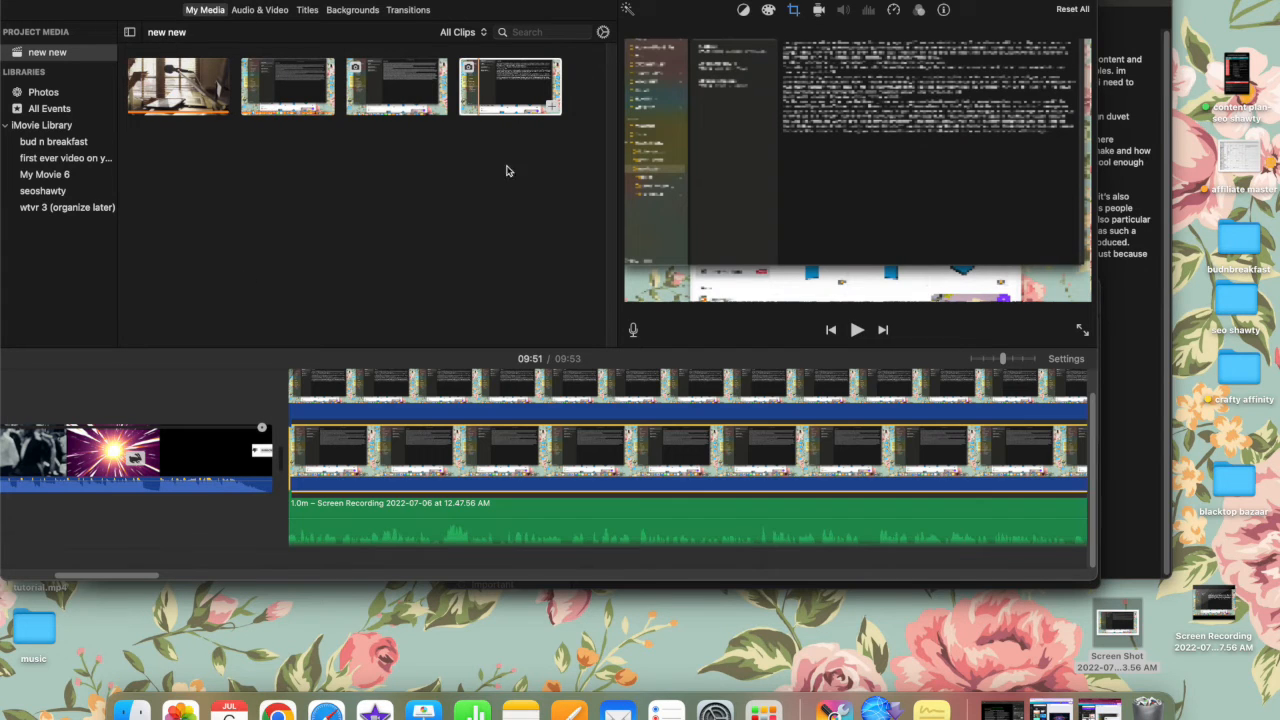
pyautogui.click(214, 529)
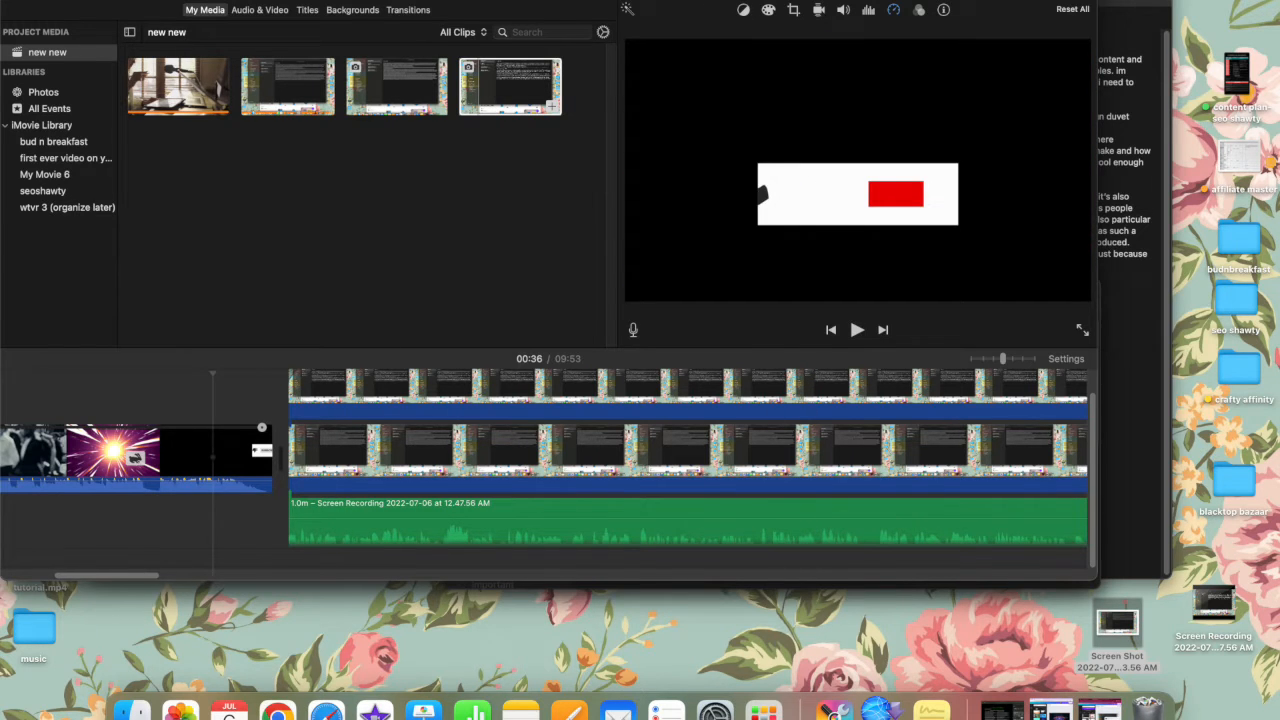
# Bring the whole editor window into view and switch it to full screen
pyautogui.moveTo(680, 0); pyautogui.dragTo(747, 24)
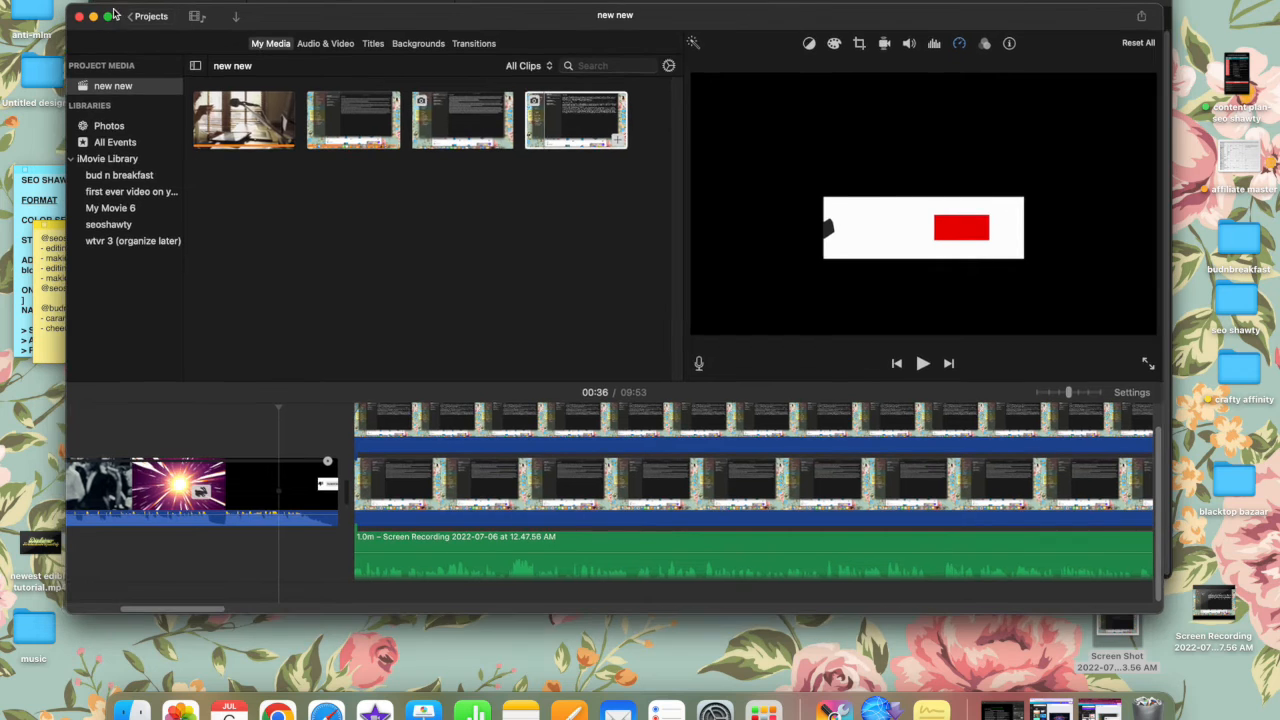
pyautogui.moveTo(109, 17)
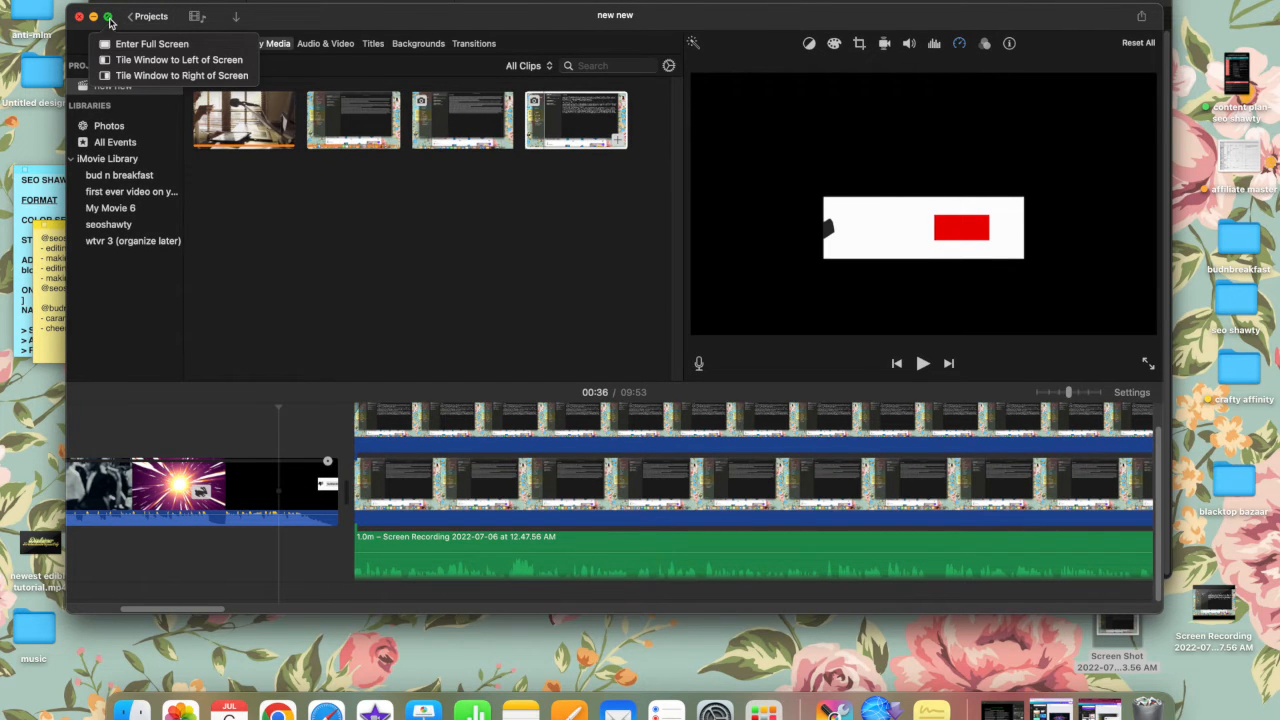
pyautogui.click(109, 17)
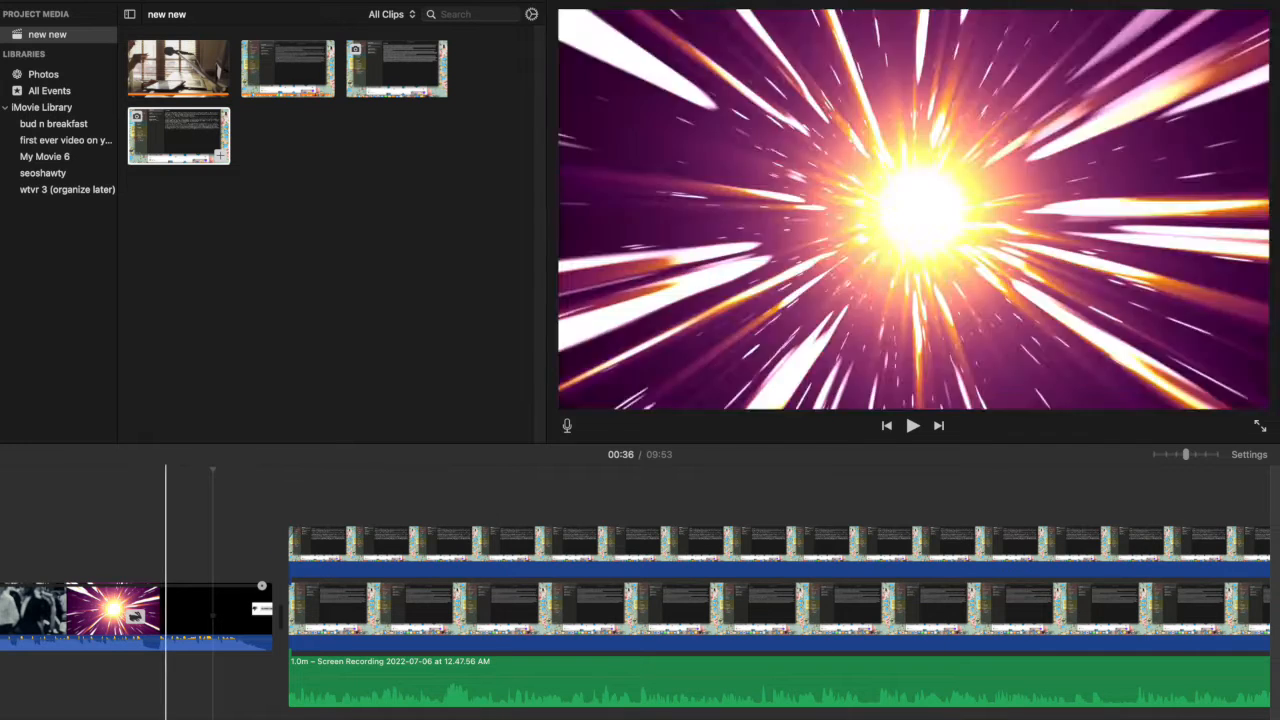
# Review the timeline from the intro to the last clip, checking the pixelated overlay's coverage and the detached audio
pyautogui.hscroll(5, 166, 600)
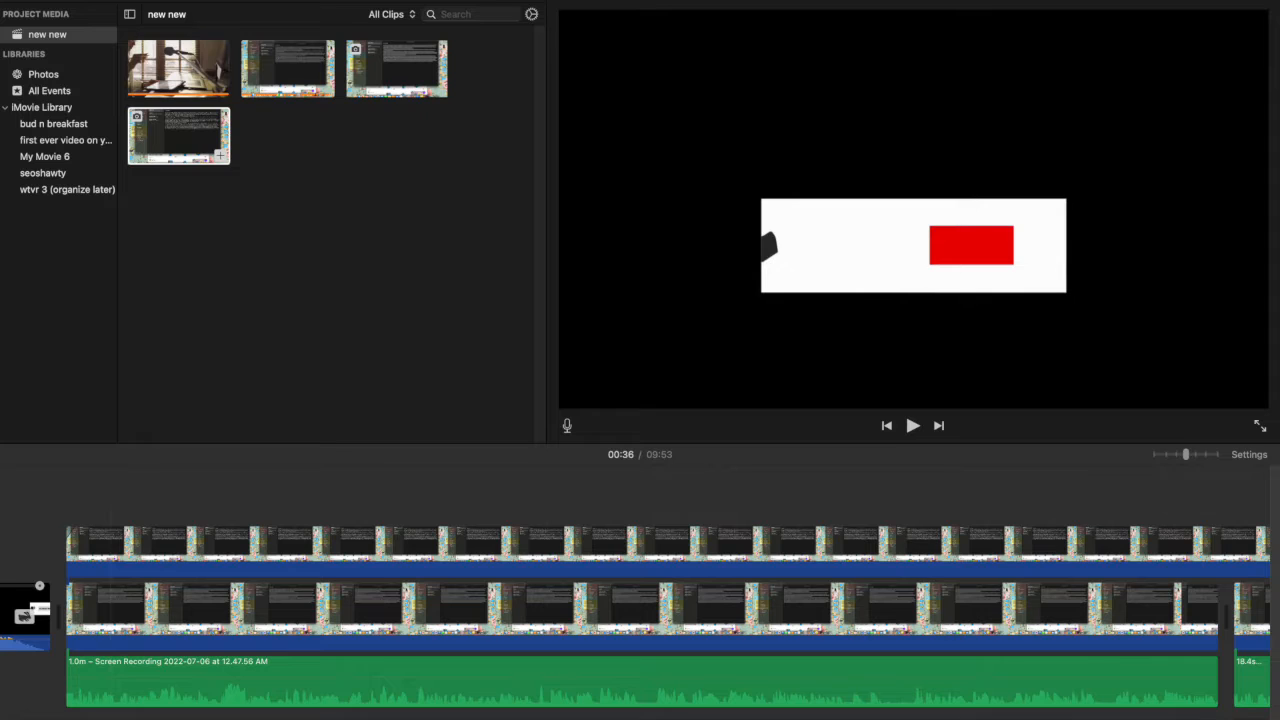
pyautogui.hscroll(-3, 640, 600)
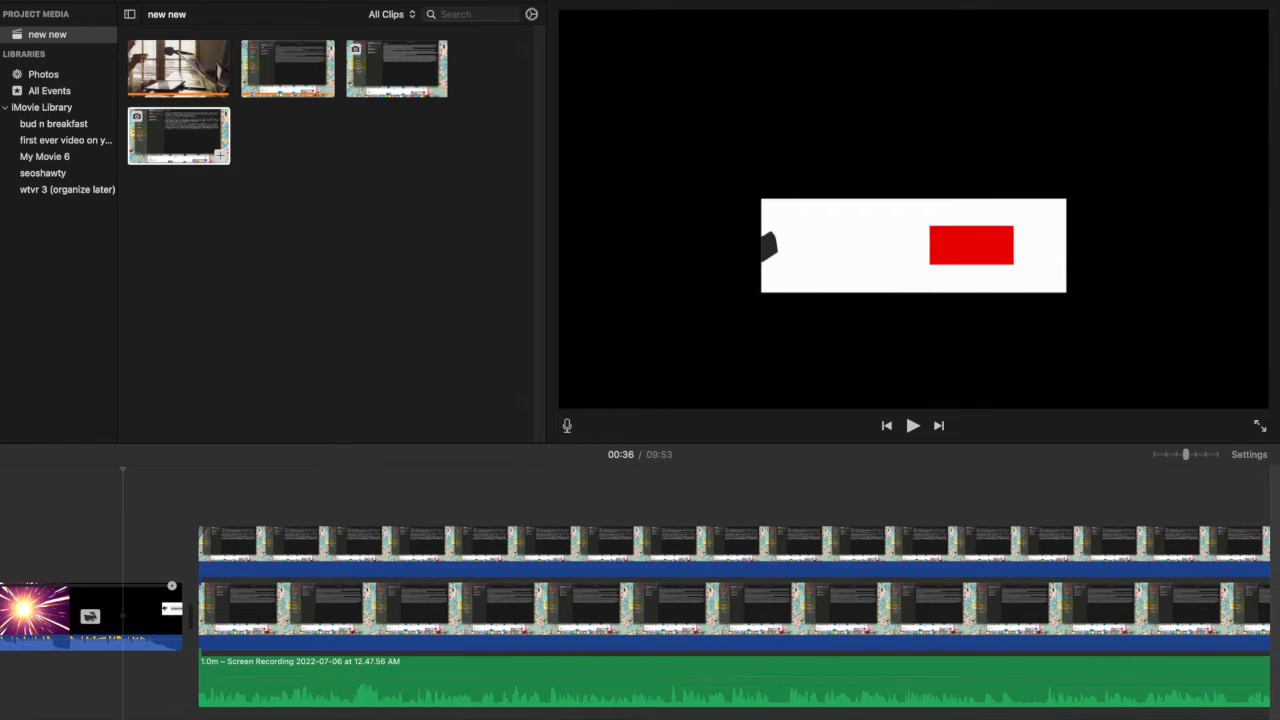
pyautogui.hscroll(10, 640, 600)
pyautogui.hscroll(10, 640, 600)
pyautogui.hscroll(-5, 651, 717)
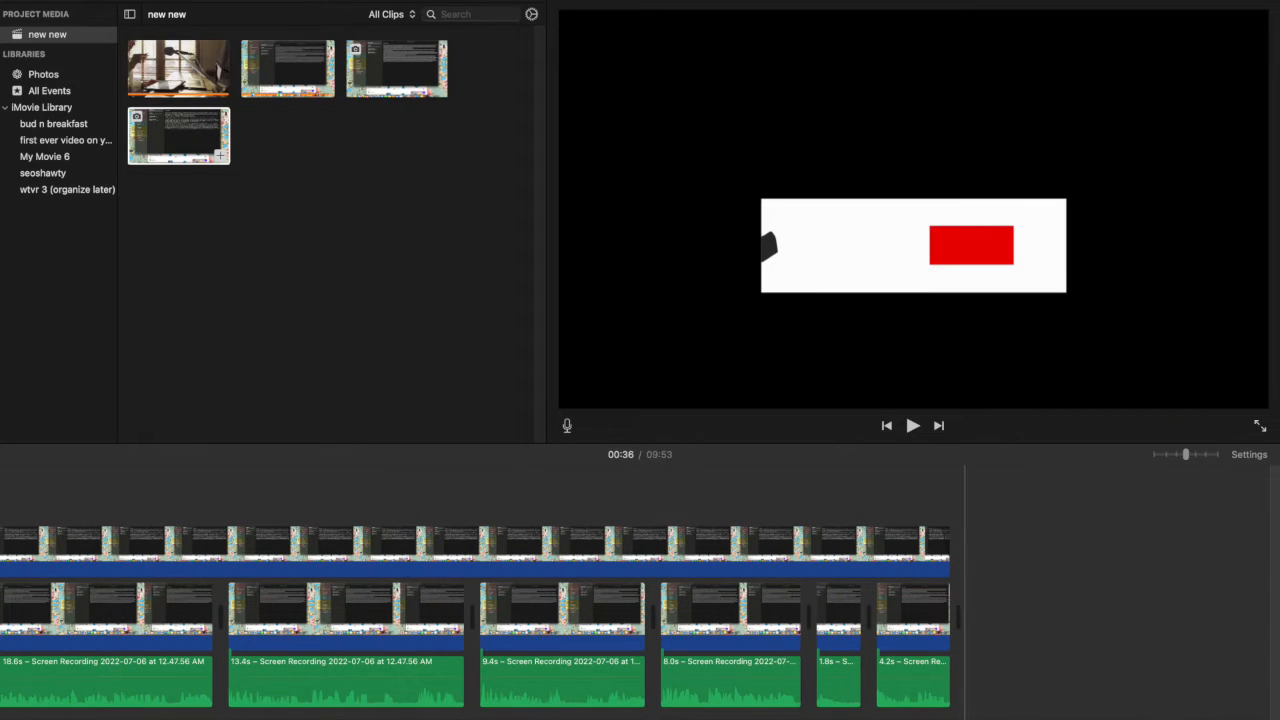
pyautogui.hscroll(-10, 640, 617)
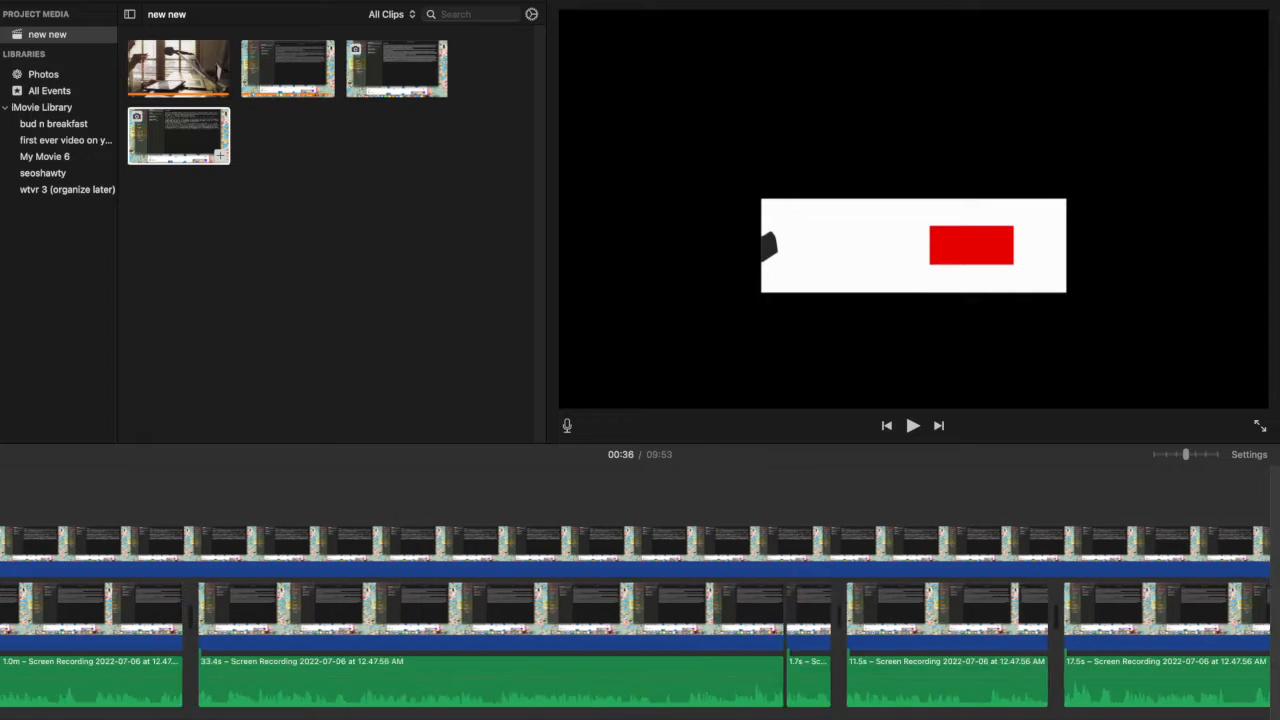
pyautogui.hscroll(-10, 640, 617)
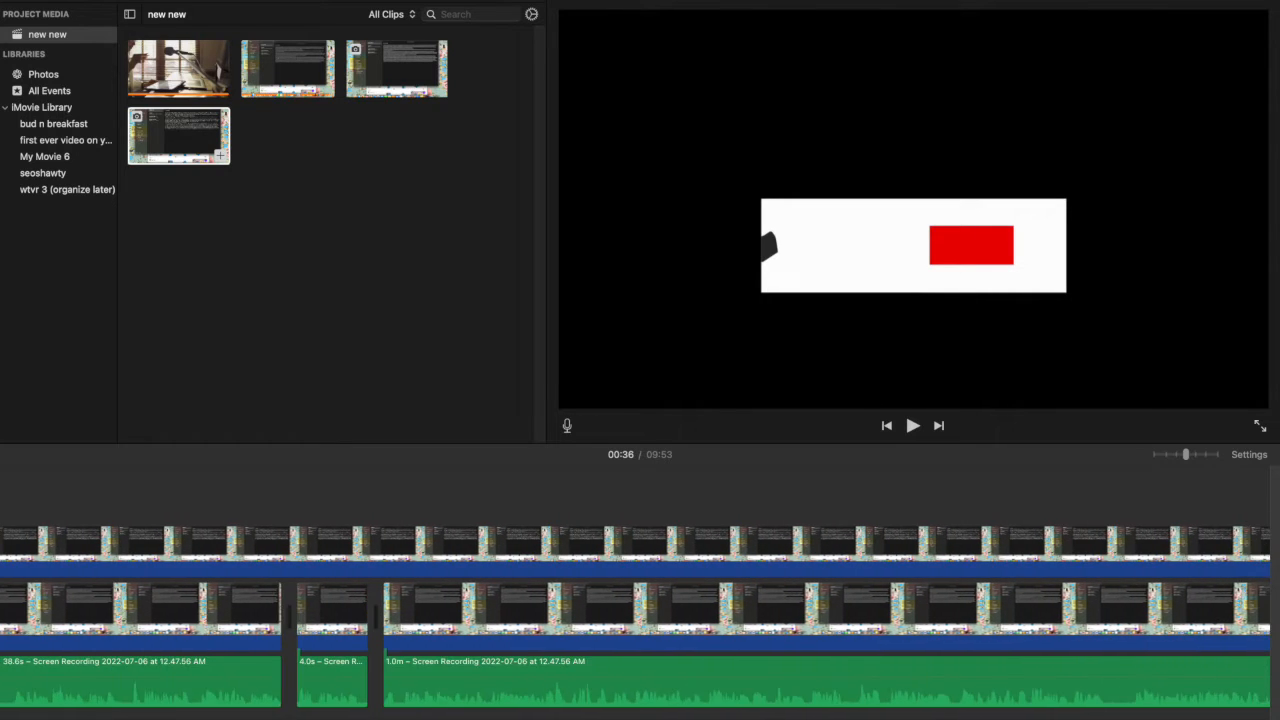
pyautogui.hscroll(-10, 640, 617)
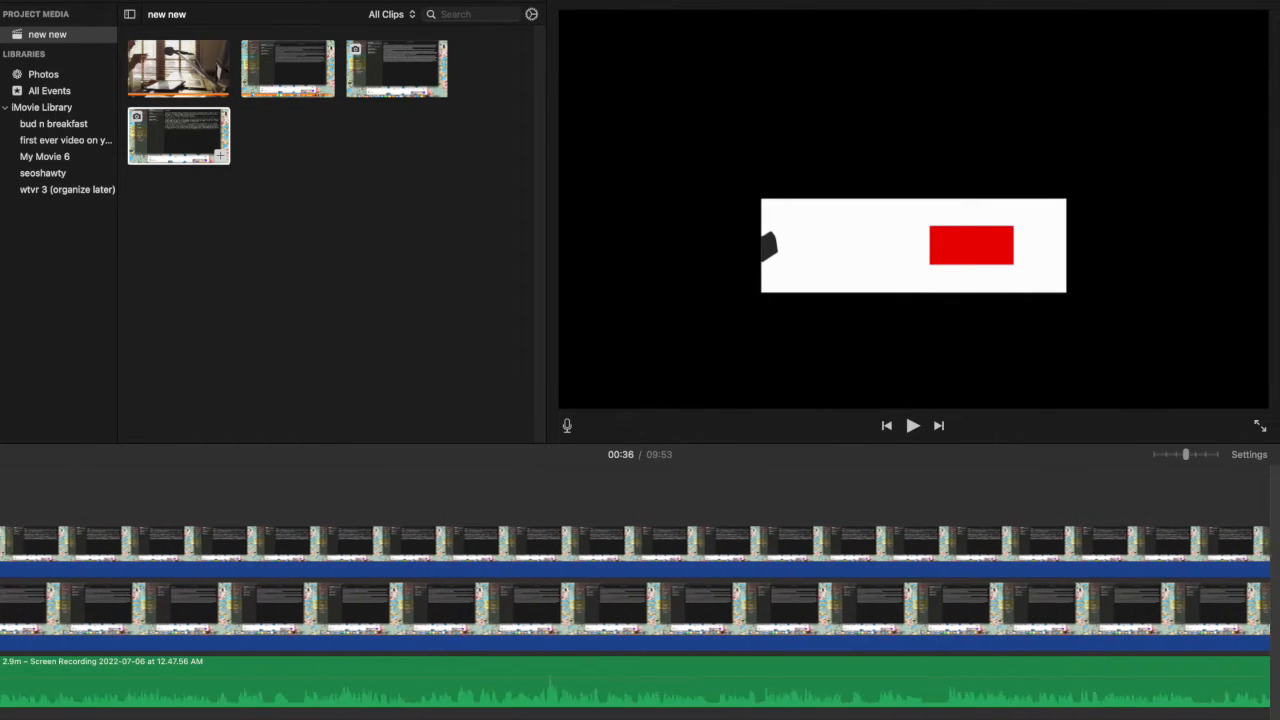
pyautogui.hscroll(-10, 640, 617)
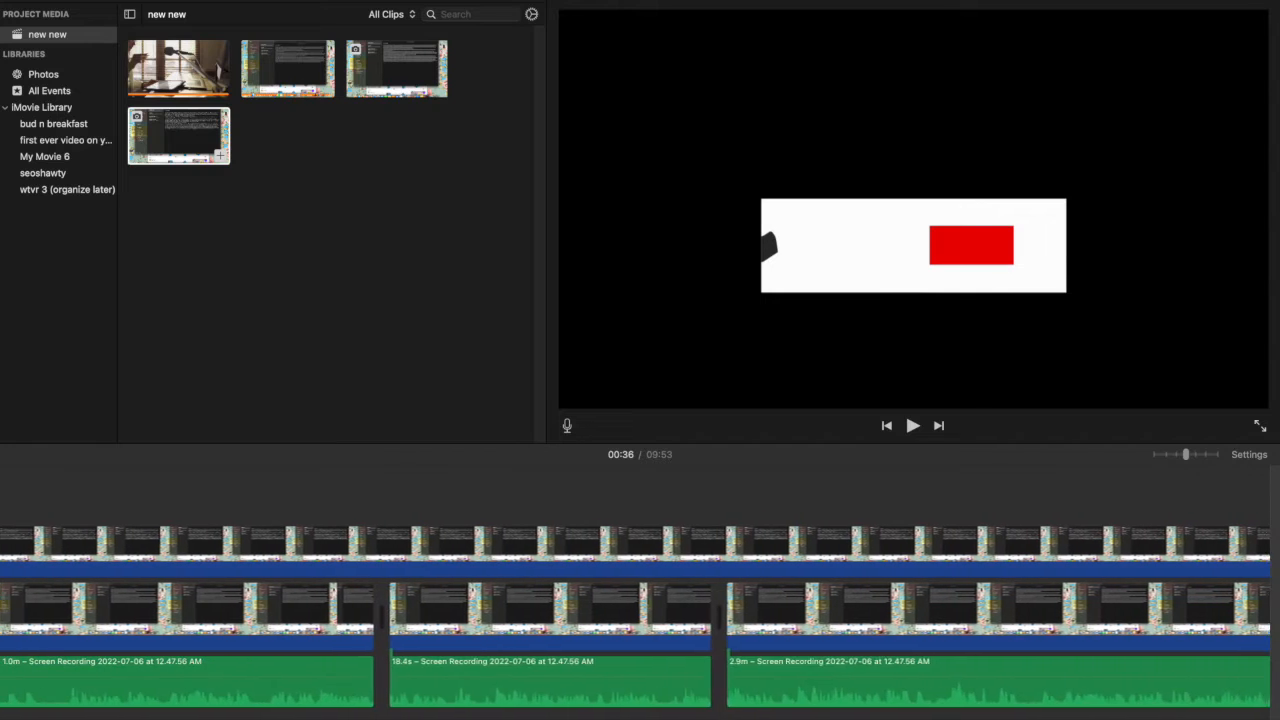
pyautogui.hscroll(-5, 640, 617)
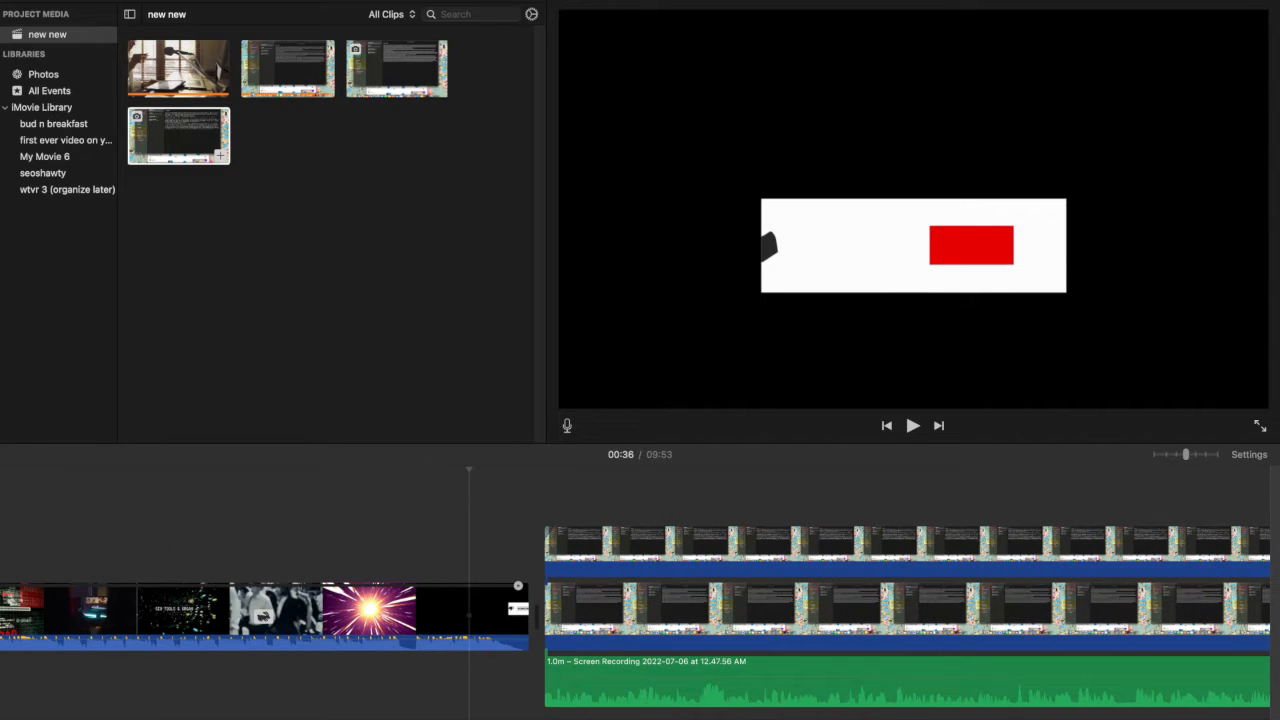
pyautogui.hscroll(1, 640, 617)
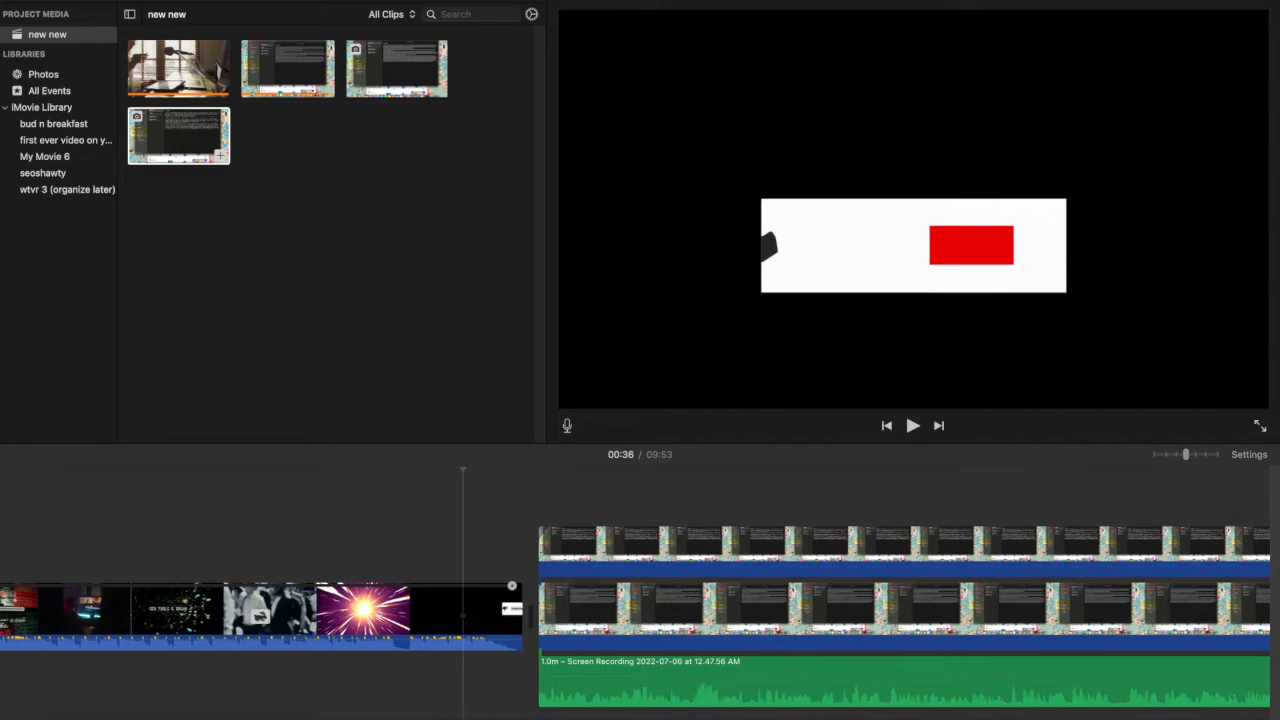
pyautogui.hscroll(4, 640, 617)
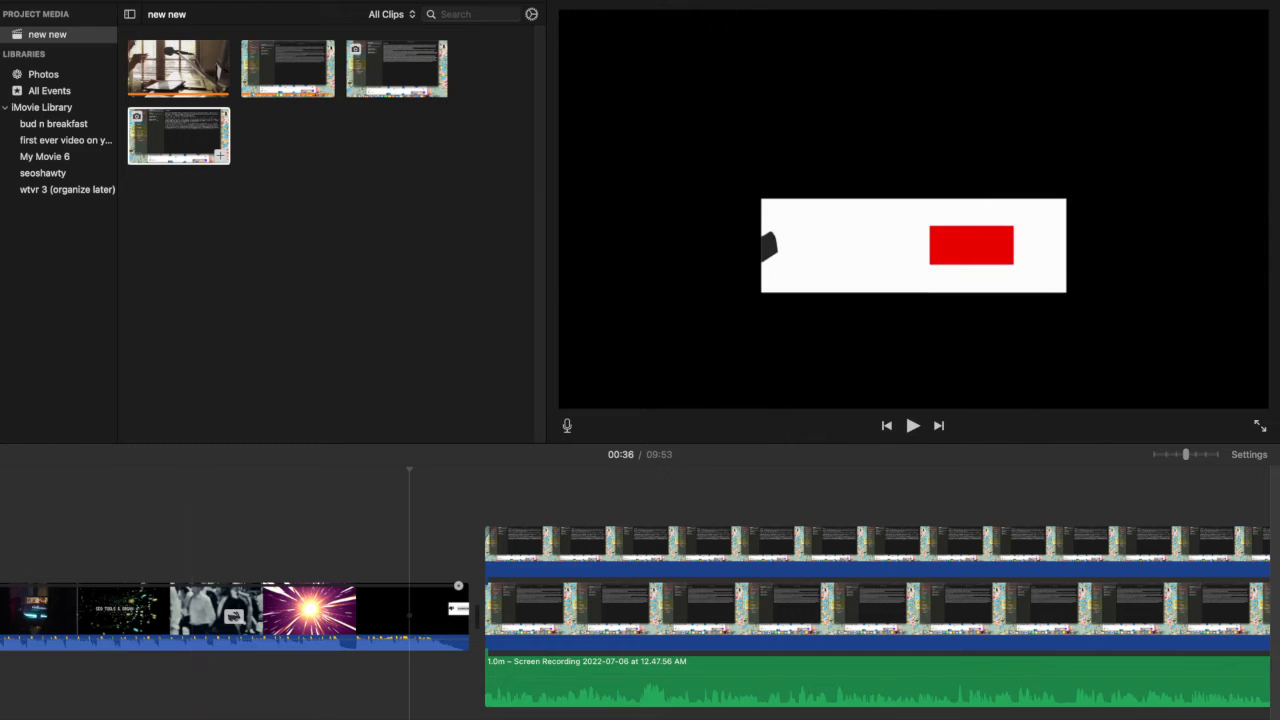
pyautogui.moveTo(326, 714)
pyautogui.rightClick(180, 710)
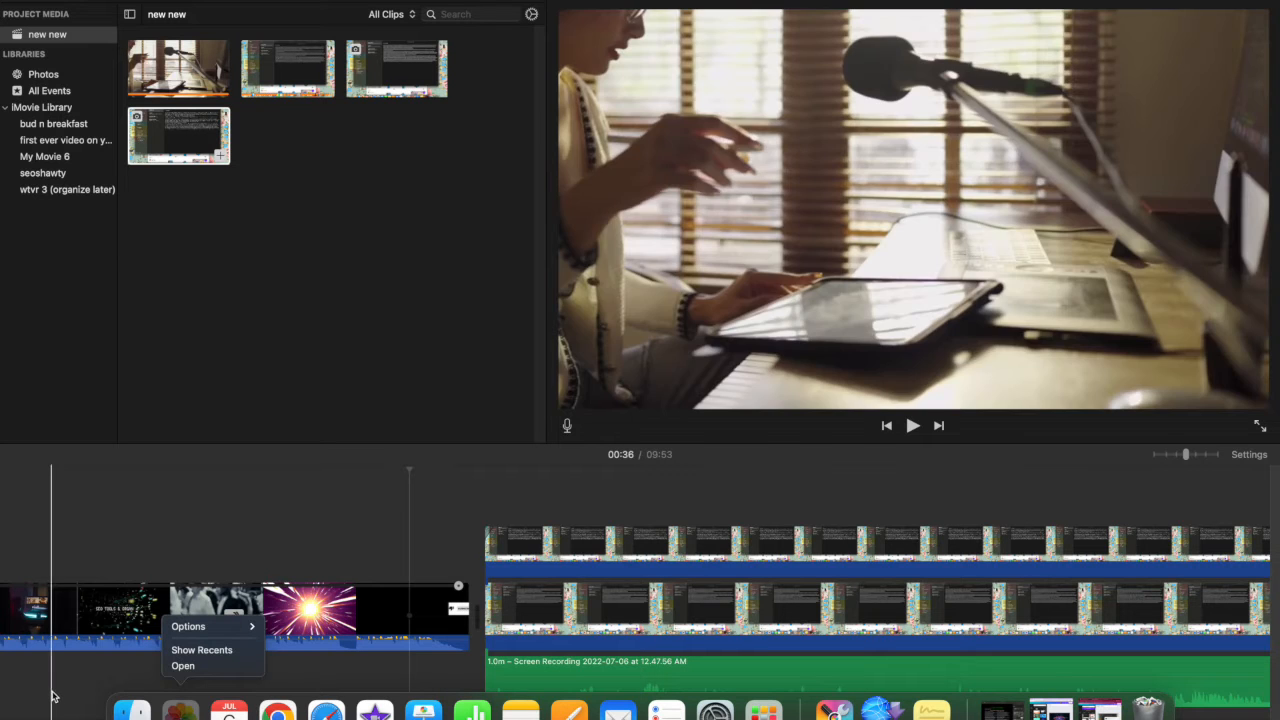
pyautogui.click(49, 697)
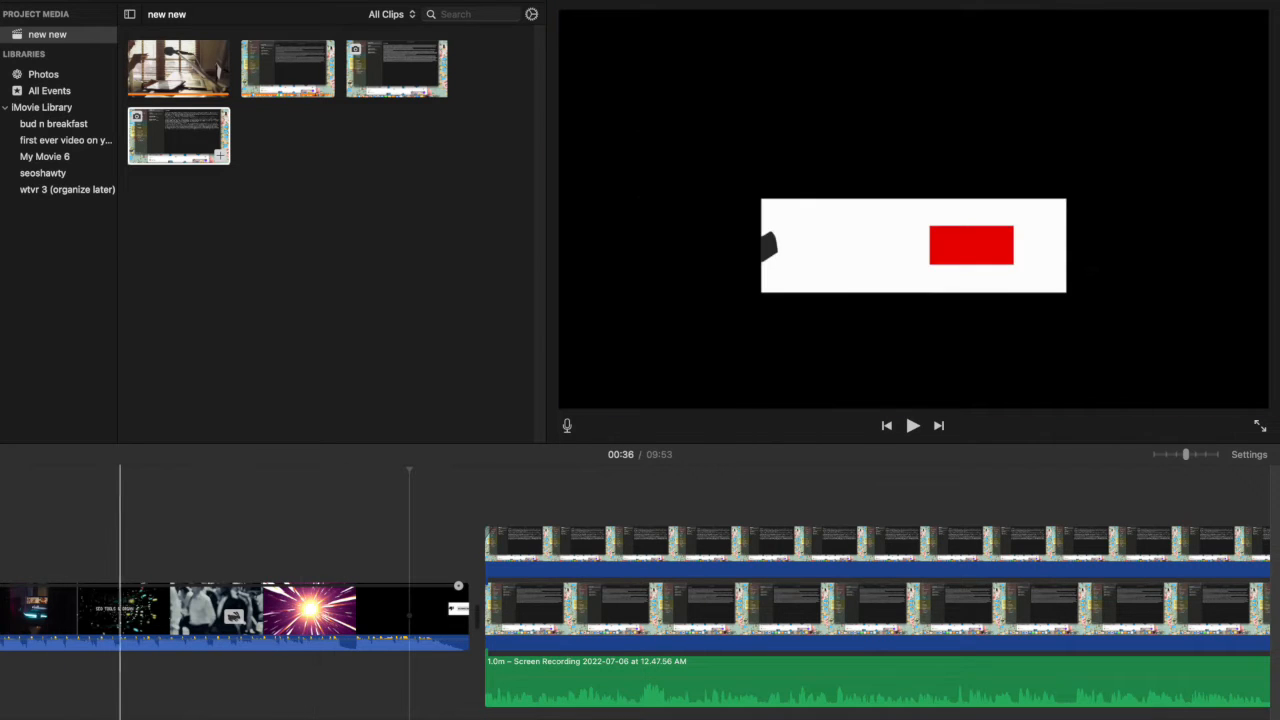
# Play the project from about 00:28 in the intro clip, before the pixelated section
pyautogui.hscroll(4, 137, 489)
pyautogui.click(137, 489)
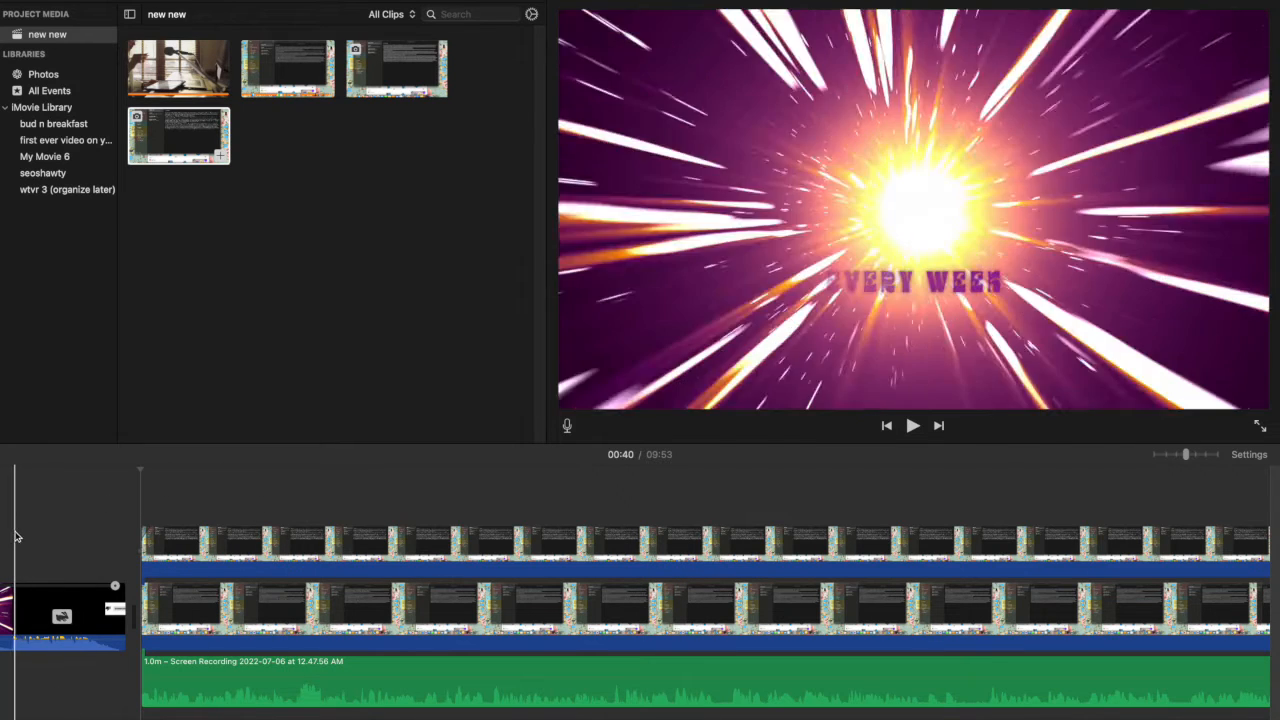
pyautogui.hscroll(-5, 86, 556)
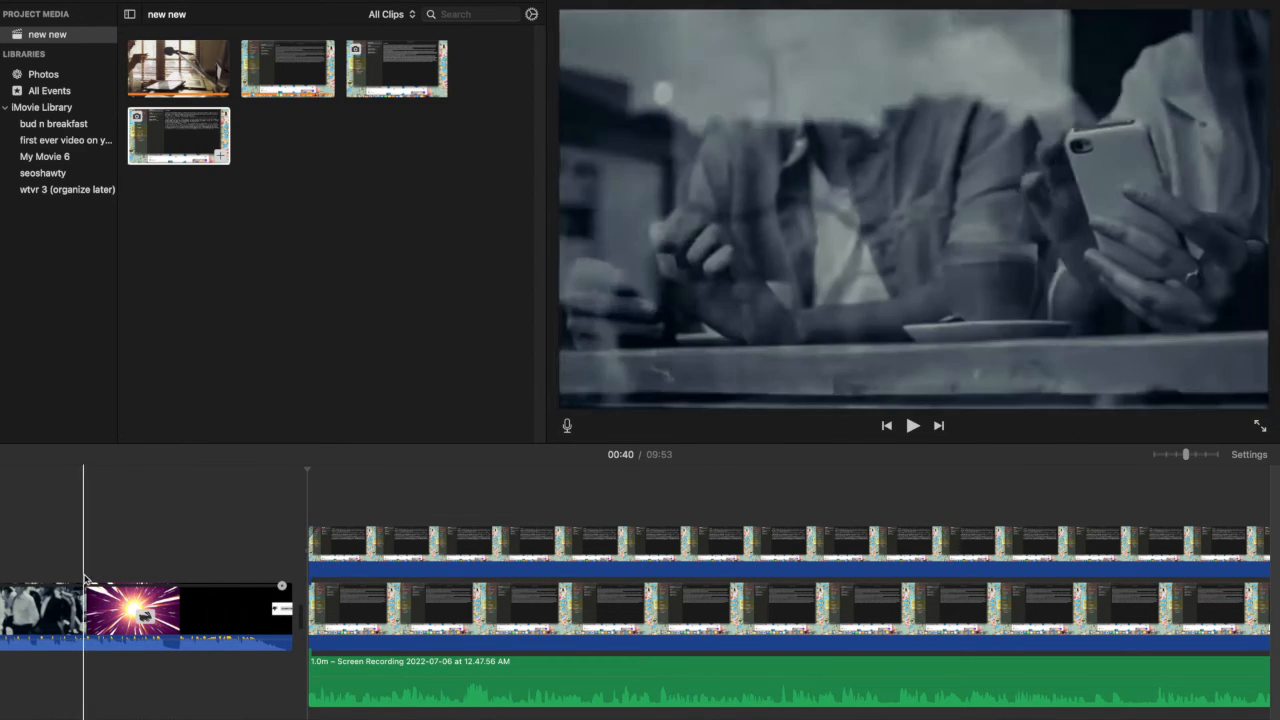
pyautogui.click(70, 615)
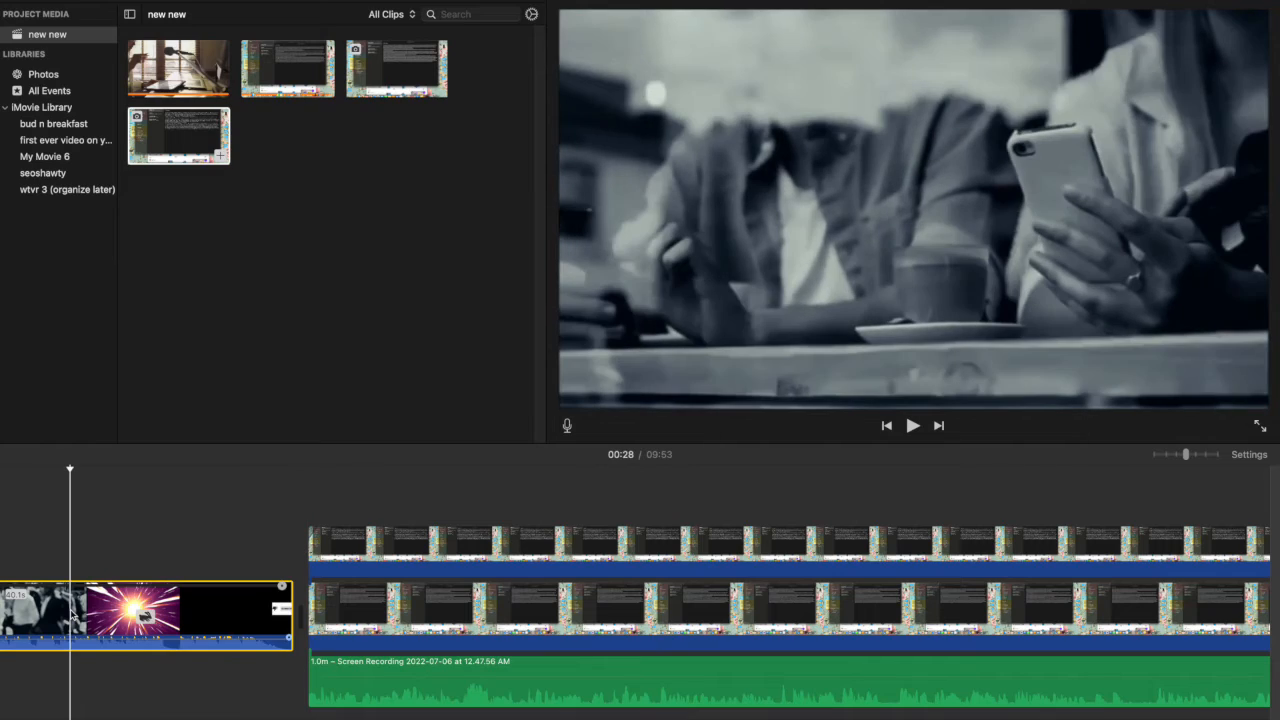
pyautogui.press('space')
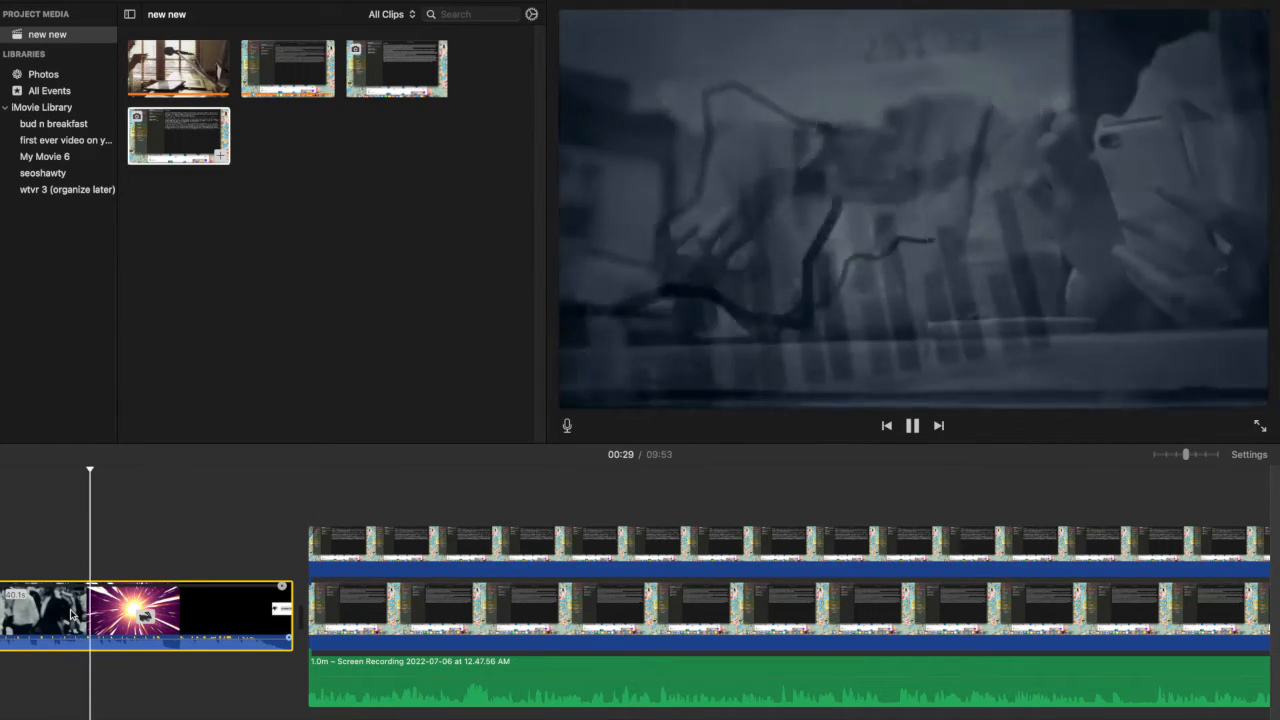